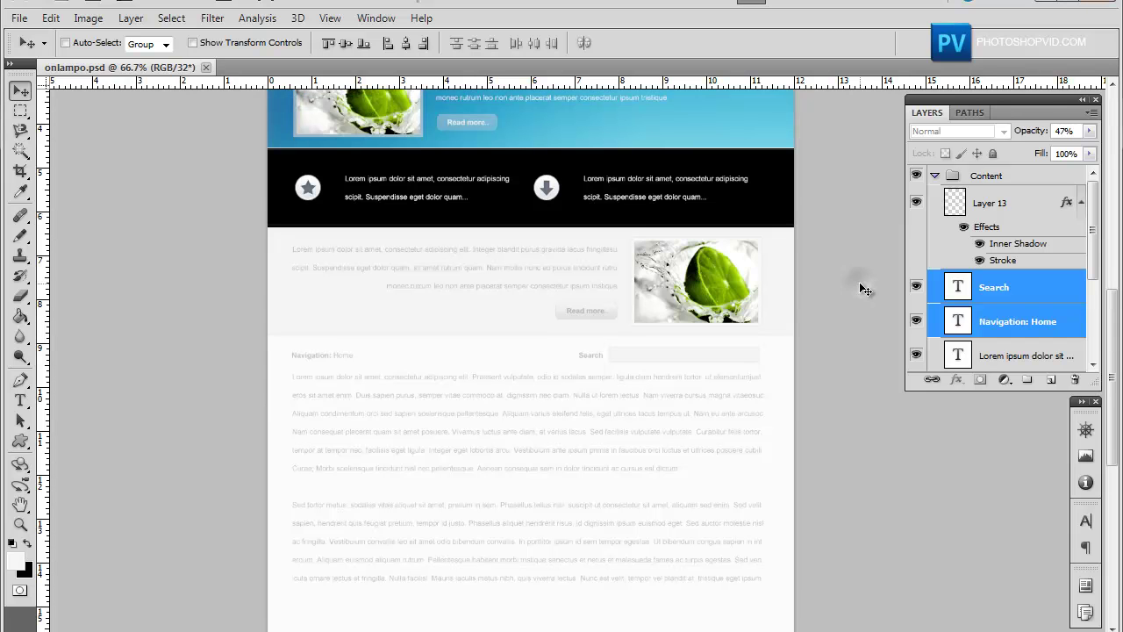
Return the canvas to the ONLAMOP header and collapse the Content group in Layers
{"action": "scroll", "coordinate": [860, 283], "scroll_direction": "up", "scroll_amount": 1}
{"action": "scroll", "coordinate": [859, 281], "scroll_direction": "up", "scroll_amount": 1}
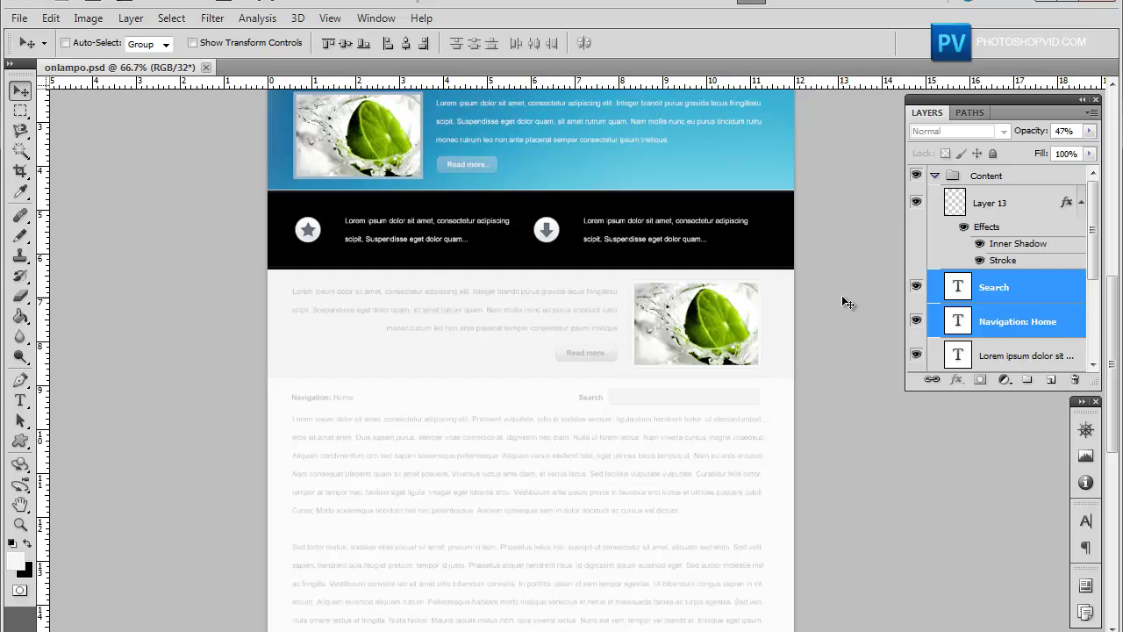
{"action": "left_click", "coordinate": [173, 201]}
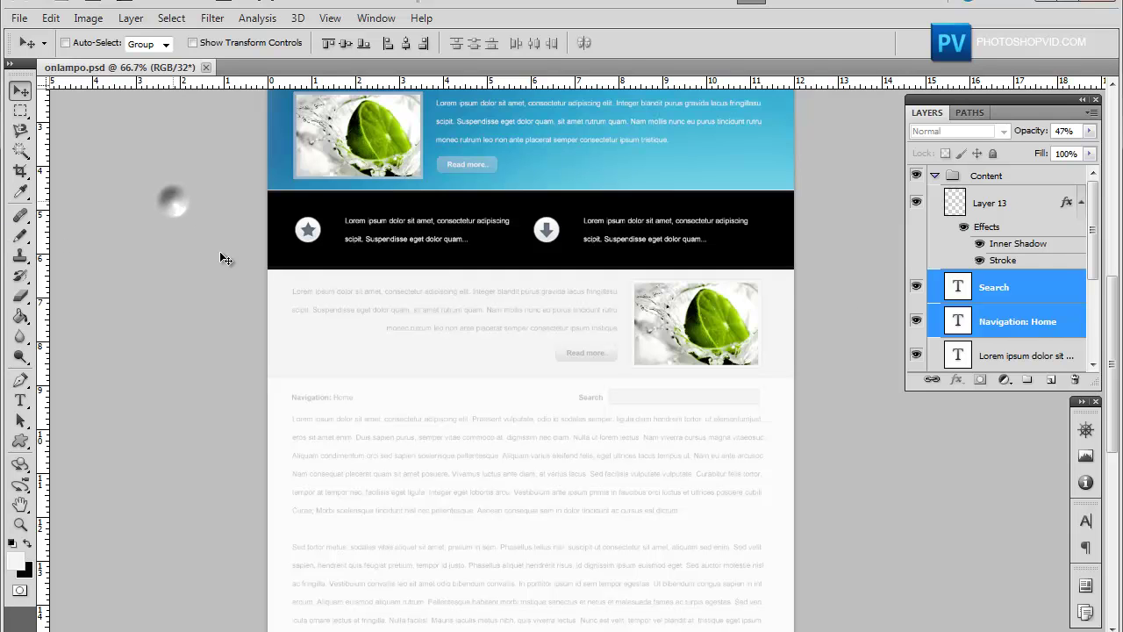
{"action": "scroll", "coordinate": [198, 318], "scroll_direction": "up", "scroll_amount": 1}
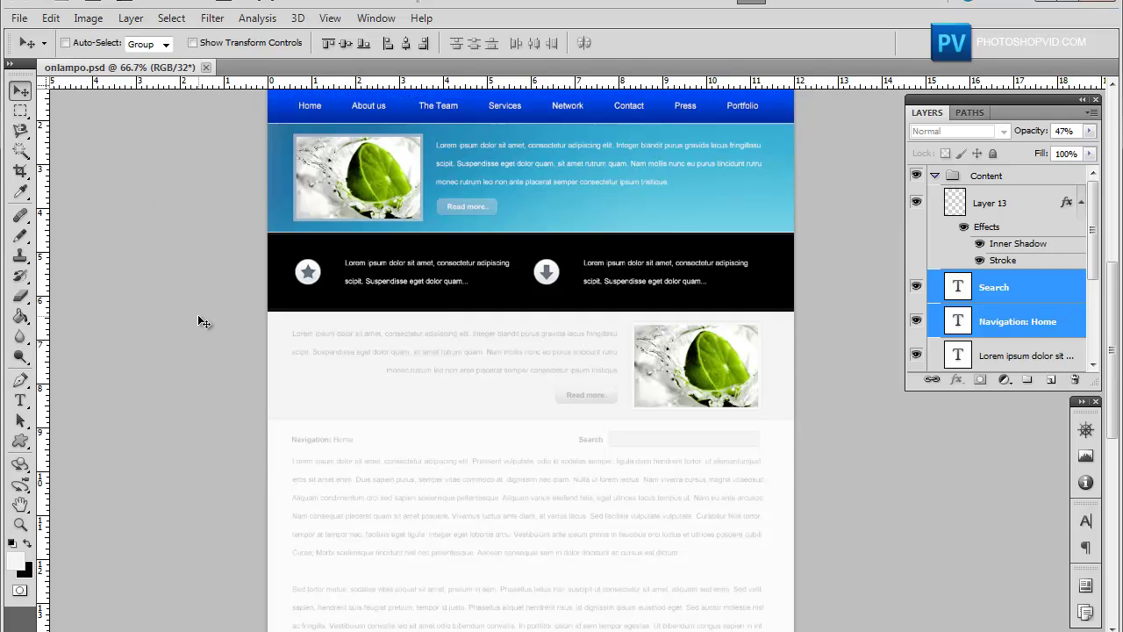
{"action": "scroll", "coordinate": [197, 314], "scroll_direction": "up", "scroll_amount": 1}
{"action": "scroll", "coordinate": [198, 314], "scroll_direction": "up", "scroll_amount": 1}
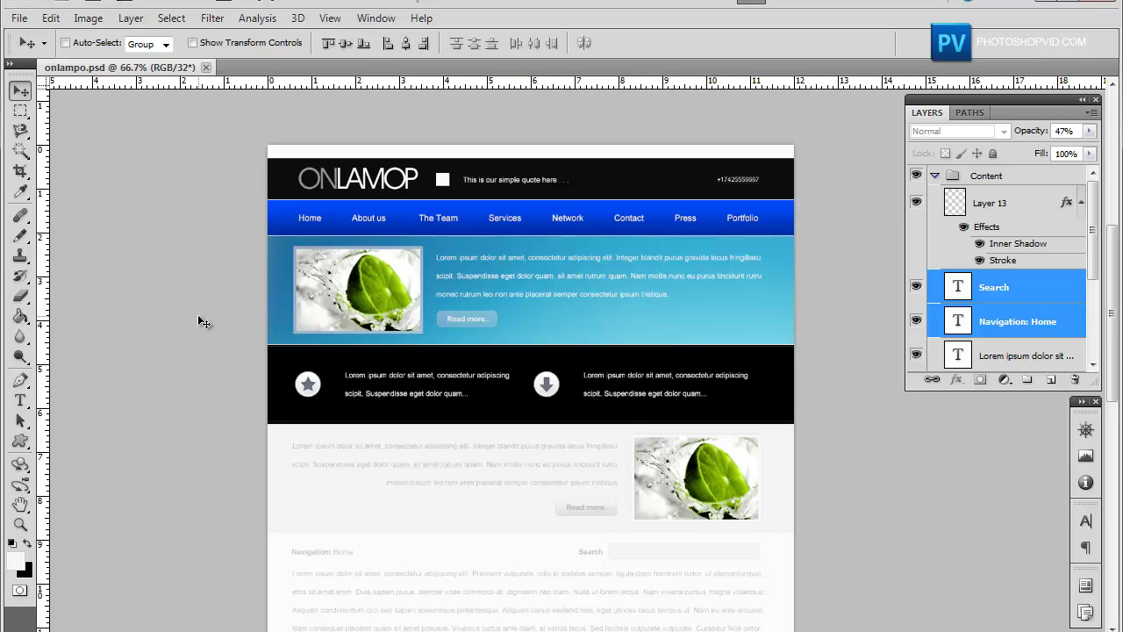
{"action": "scroll", "coordinate": [197, 314], "scroll_direction": "down", "scroll_amount": 1}
{"action": "scroll", "coordinate": [198, 314], "scroll_direction": "down", "scroll_amount": 2}
{"action": "scroll", "coordinate": [198, 314], "scroll_direction": "up", "scroll_amount": 1}
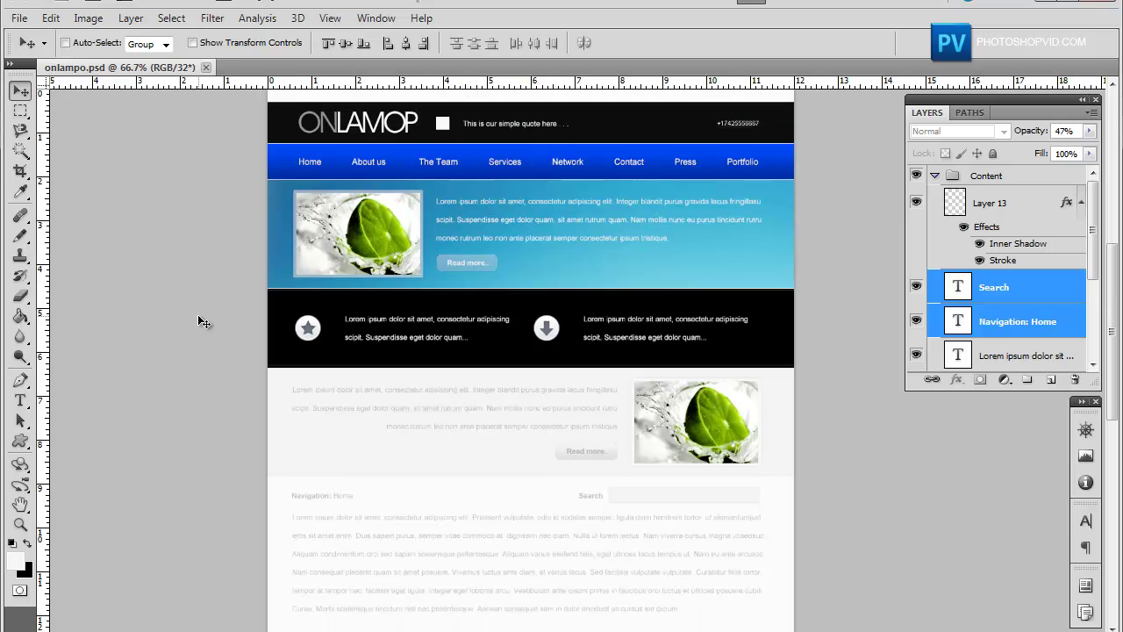
{"action": "left_click", "coordinate": [934, 177]}
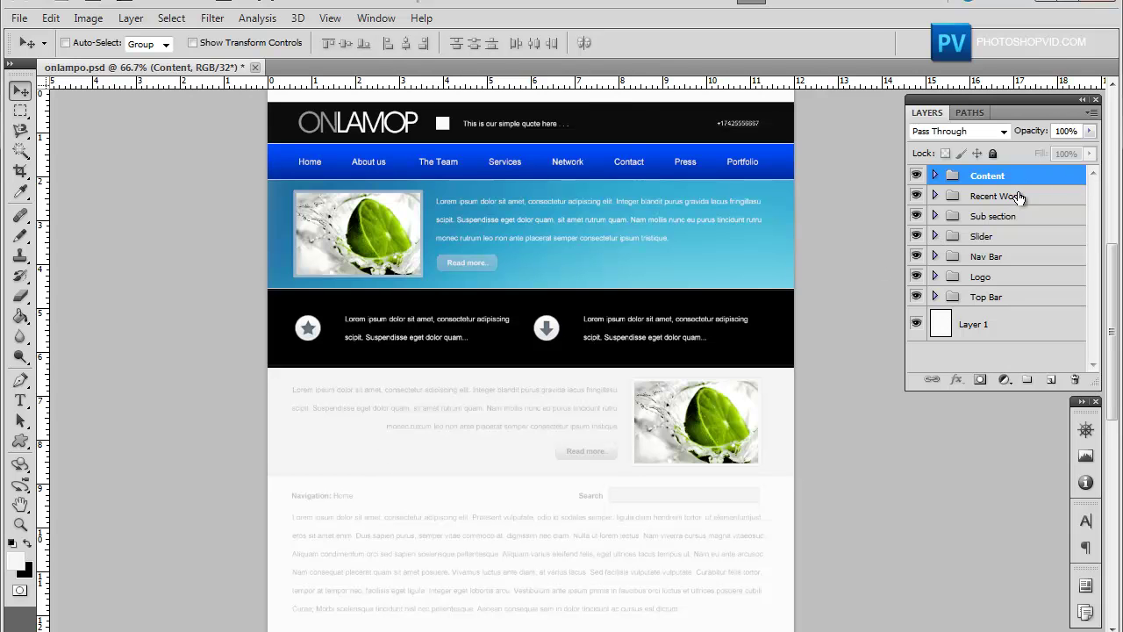
Expand the Slider group to inspect its layers, then collapse it again
{"action": "left_click", "coordinate": [934, 236]}
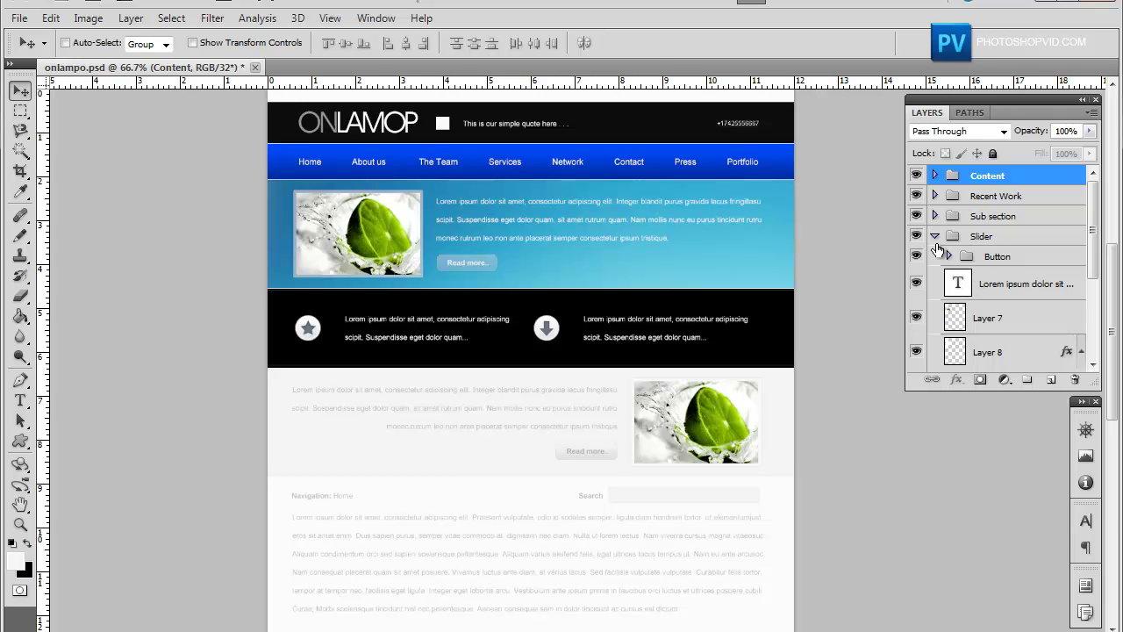
{"action": "left_click", "coordinate": [971, 239]}
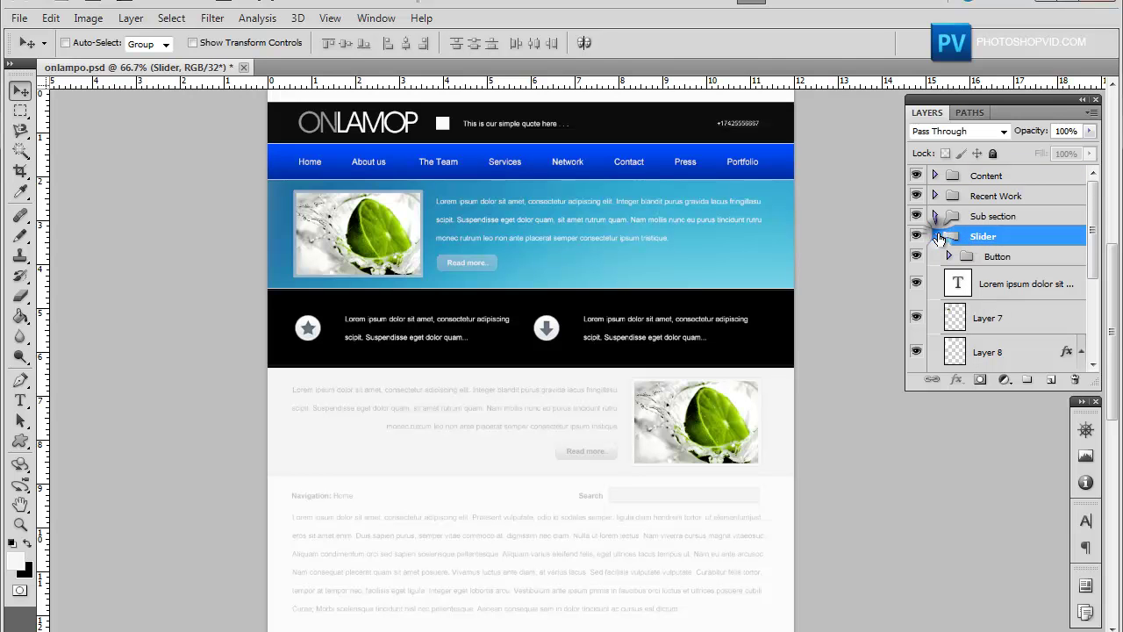
{"action": "left_click", "coordinate": [937, 236]}
Expand Recent Work and select its paragraph text plus the Button copy layer
{"action": "left_click", "coordinate": [935, 195]}
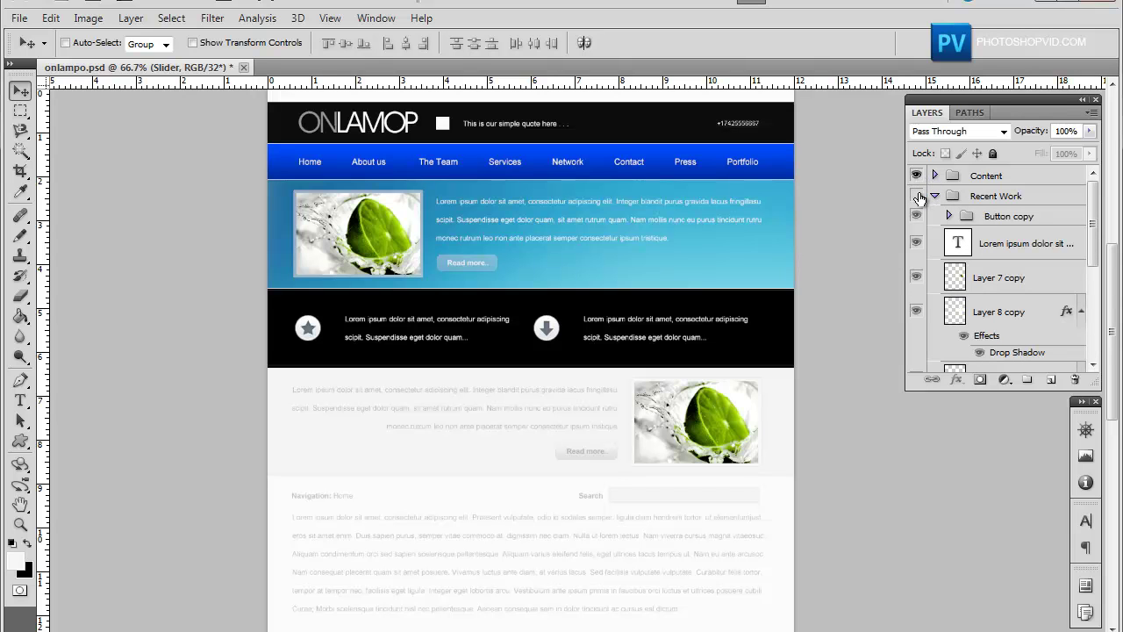
{"action": "left_click", "coordinate": [916, 195]}
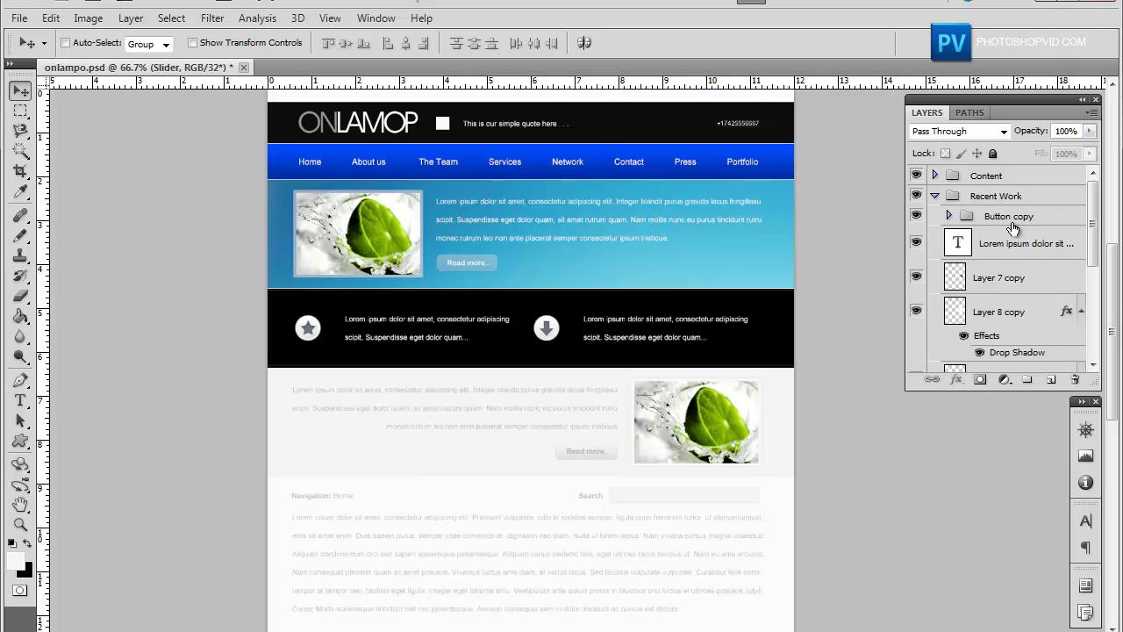
{"action": "left_click", "coordinate": [1016, 235]}
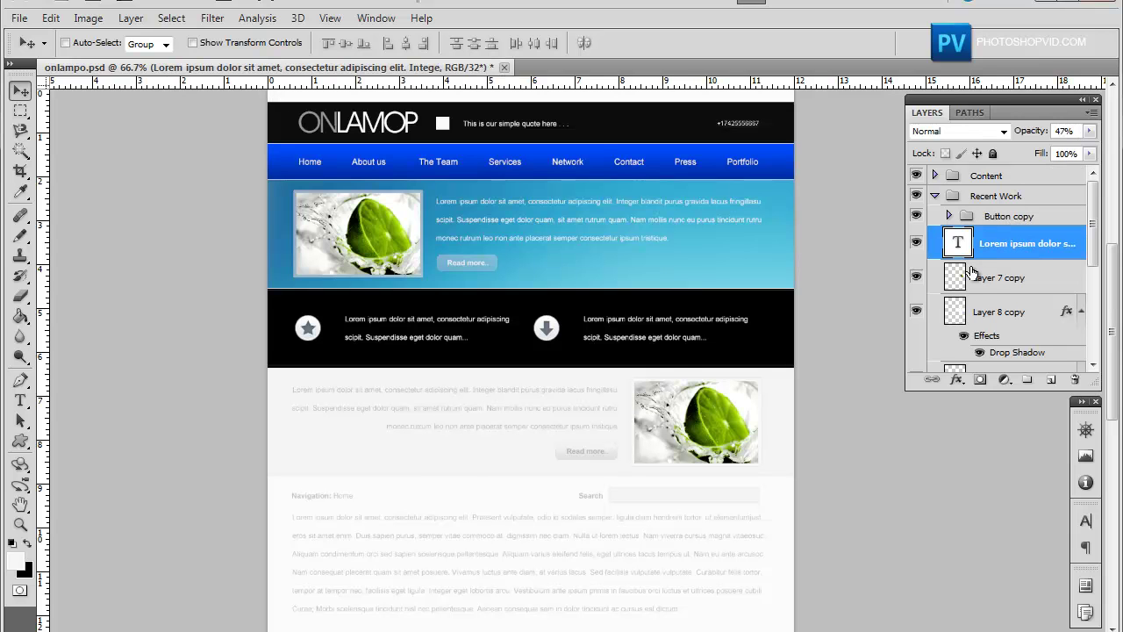
{"action": "left_click", "coordinate": [991, 218], "text": "shift"}
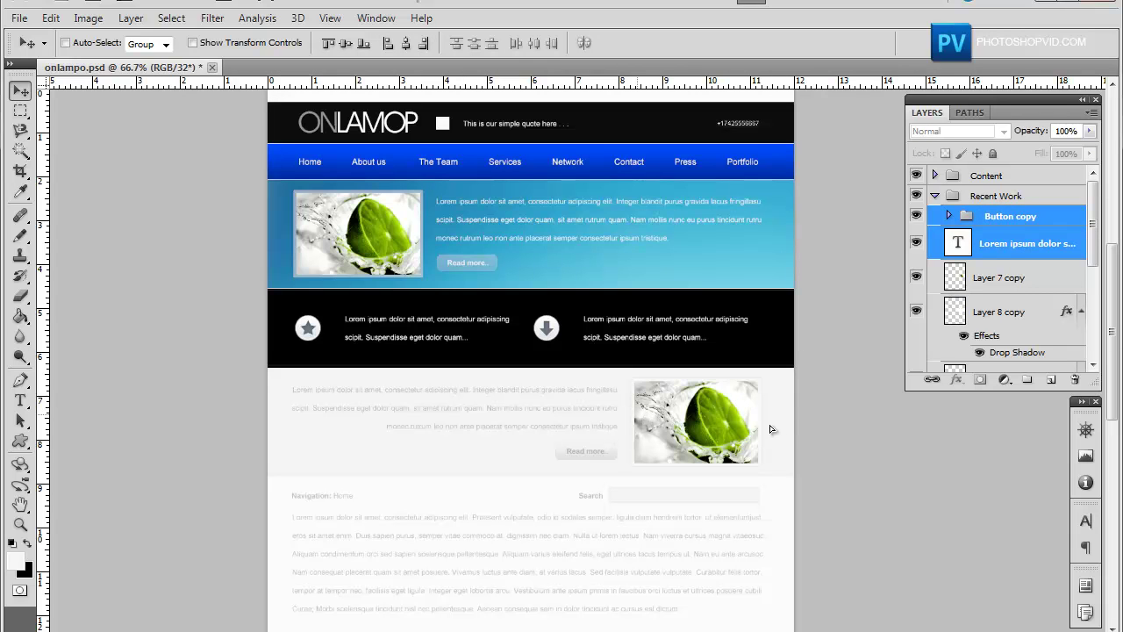
Move the Recent Work paragraph and Read more button right, viewing at 100% zoom
{"action": "mouse_move", "coordinate": [768, 428]}
{"action": "left_mouse_down"}
{"action": "mouse_move", "coordinate": [792, 428]}
{"action": "mouse_move", "coordinate": [760, 428]}
{"action": "left_mouse_up"}
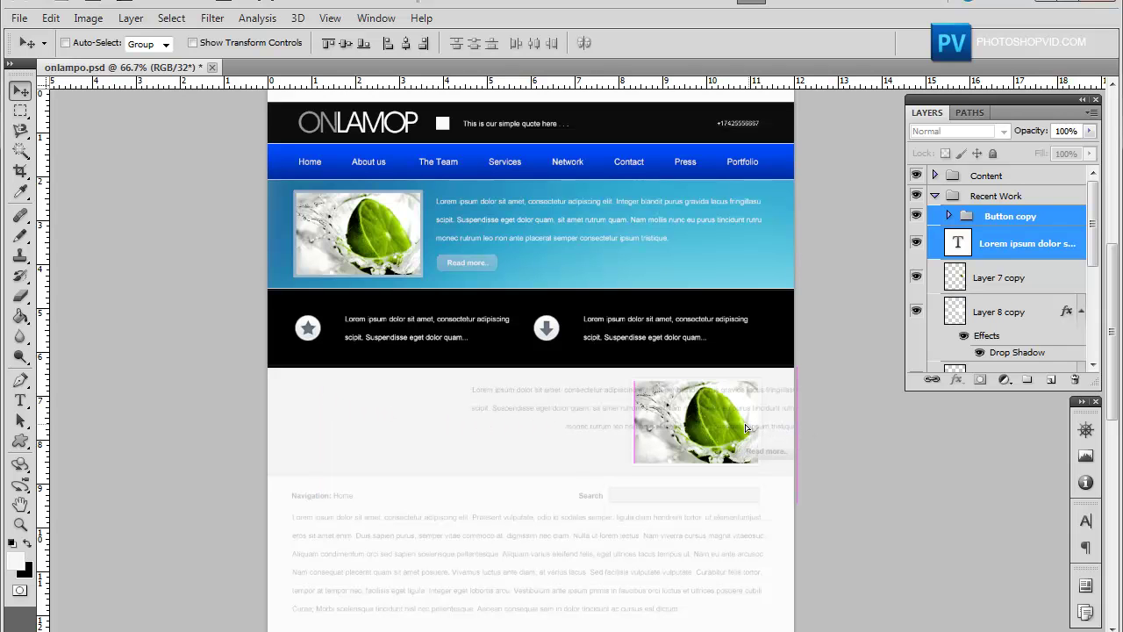
{"action": "left_click_drag", "start_coordinate": [760, 427], "coordinate": [746, 428]}
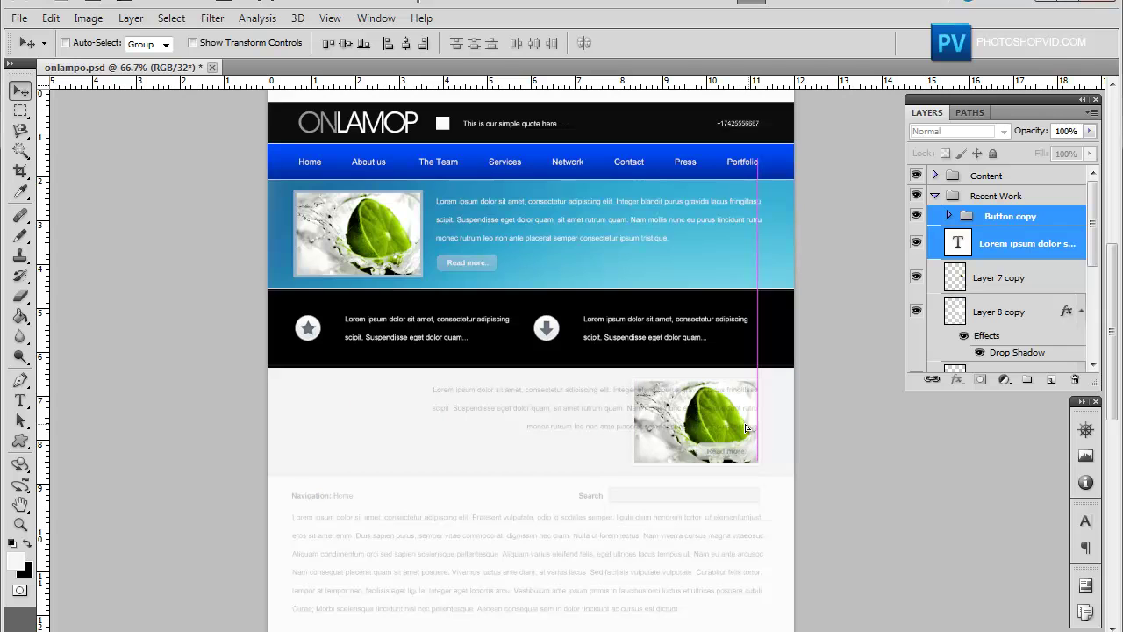
{"action": "key", "text": "shift+Left"}
{"action": "key", "text": "shift+Left"}
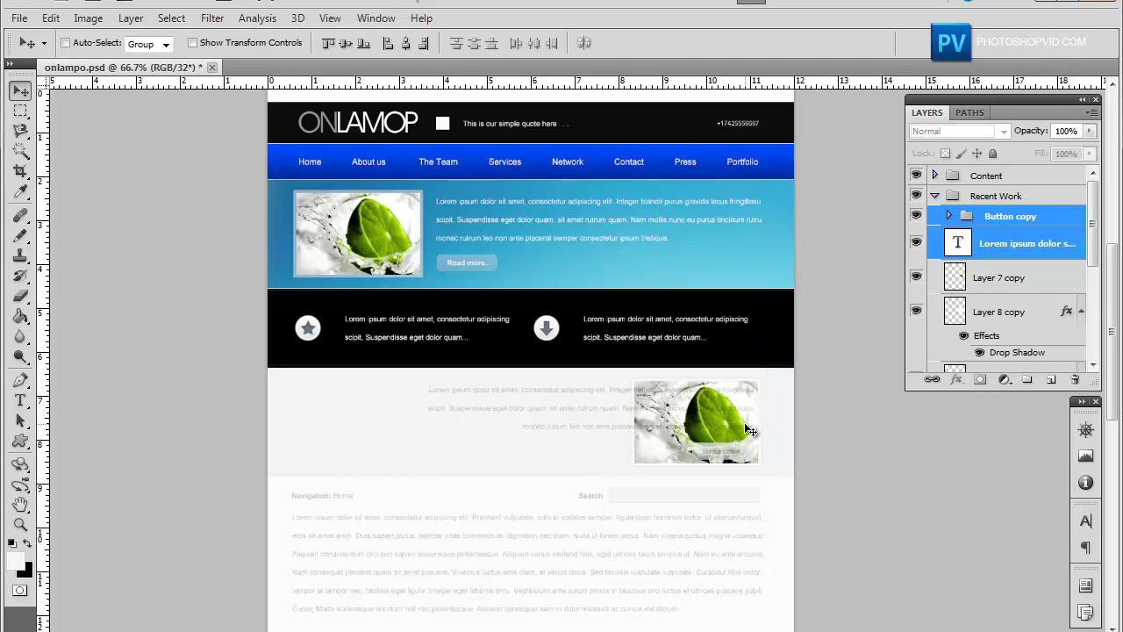
{"action": "key", "text": "ctrl+plus"}
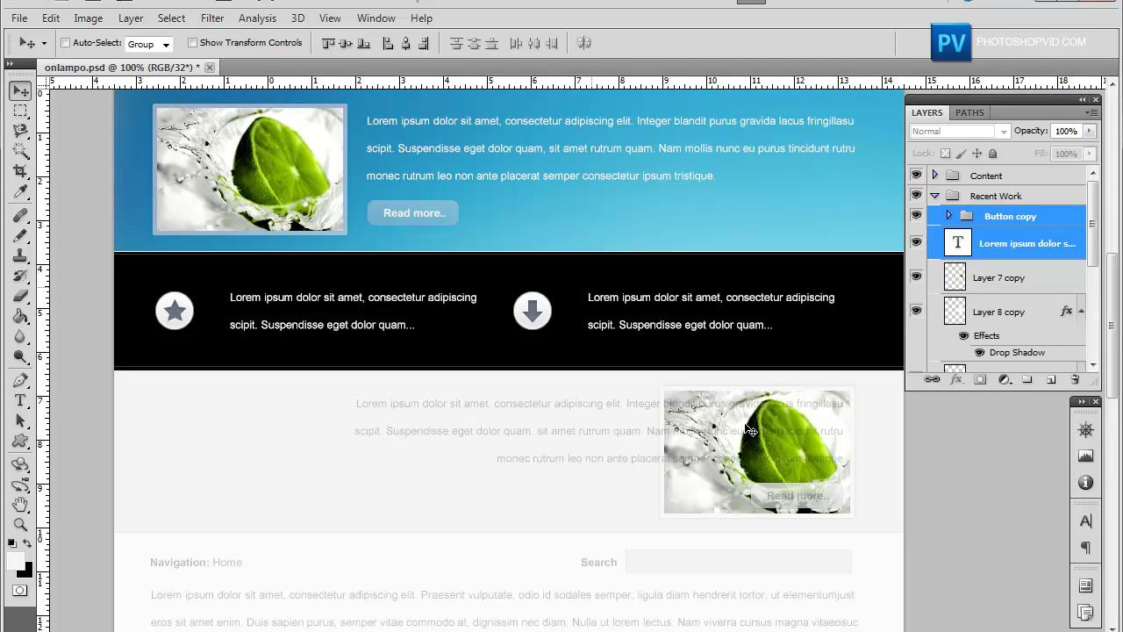
{"action": "left_click_drag", "start_coordinate": [869, 458], "coordinate": [876, 458]}
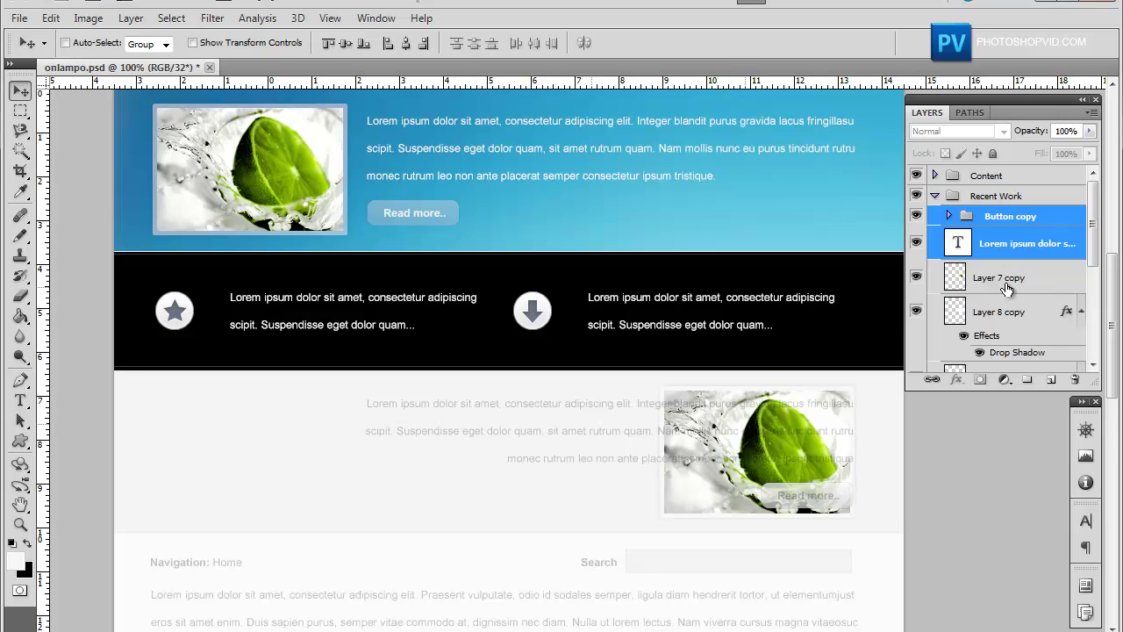
Select Layer 7 copy and Layer 8 copy and nudge the lime photo left, aligned with the slider photo
{"action": "left_click", "coordinate": [1006, 286]}
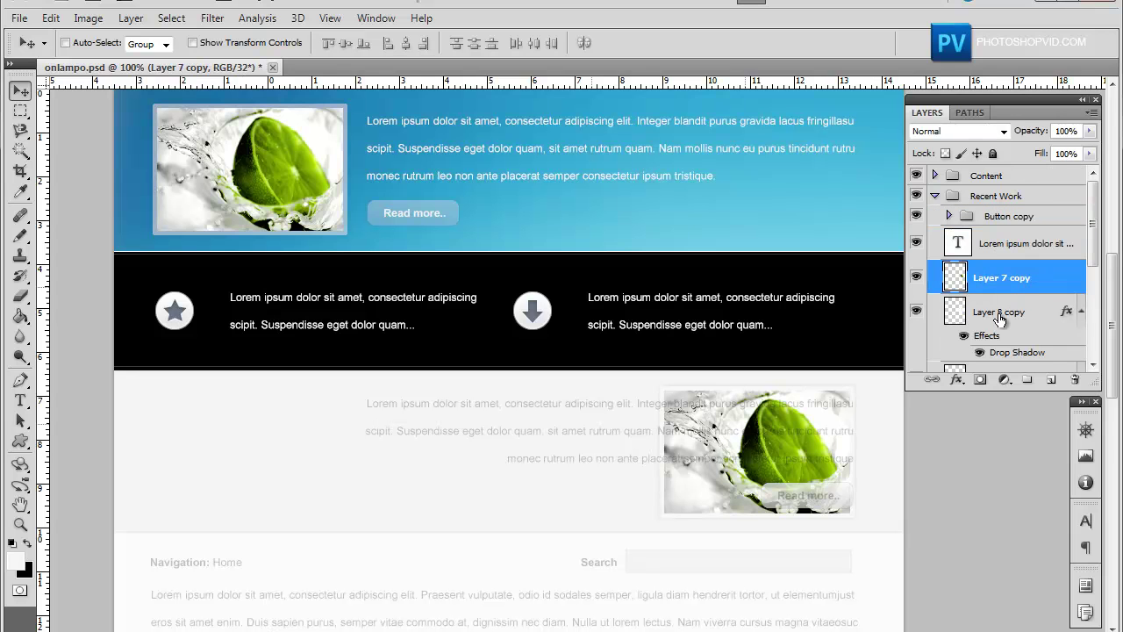
{"action": "left_click", "coordinate": [1000, 316], "text": "shift"}
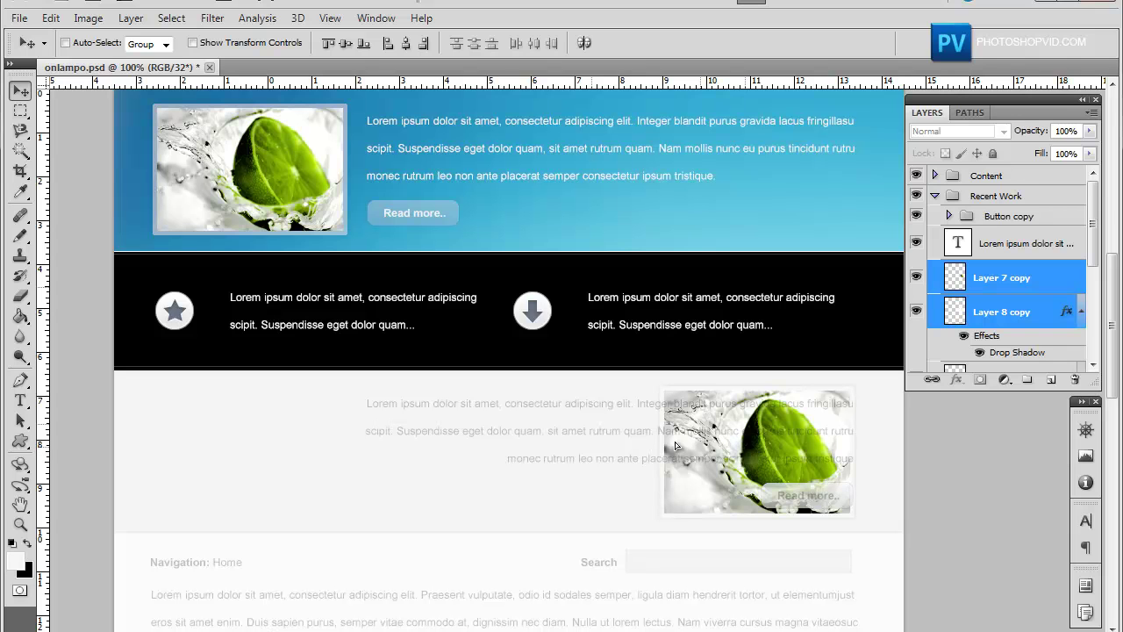
{"action": "key", "text": "shift+Left"}
{"action": "key", "text": "shift+Left"}
{"action": "key", "text": "shift+Left"}
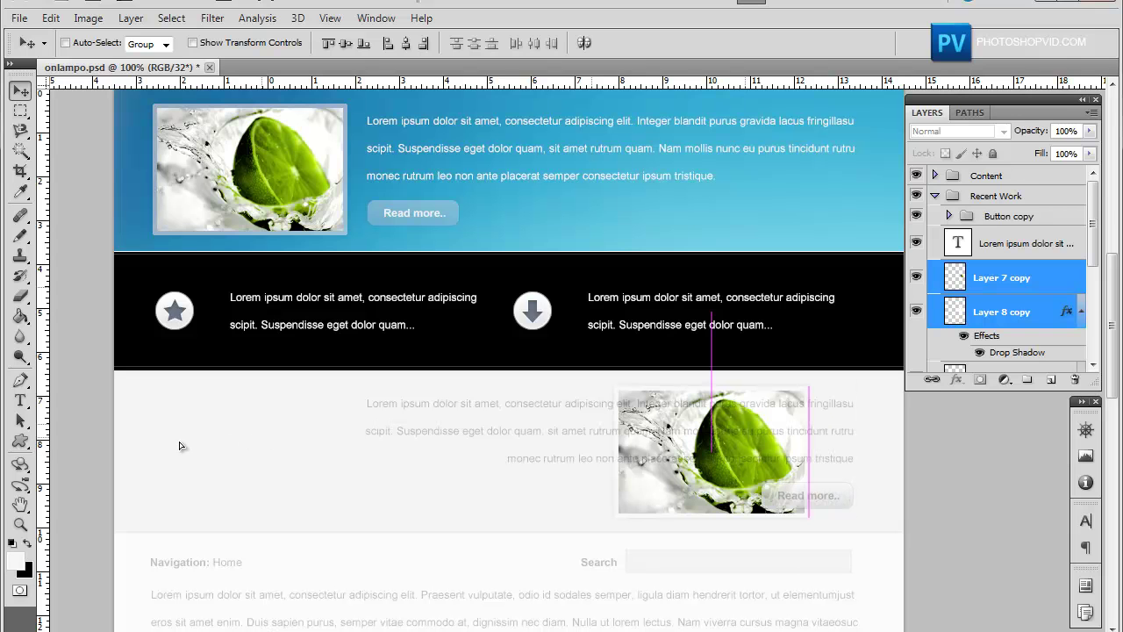
{"action": "key", "text": "shift+Left"}
{"action": "key", "text": "shift+Left"}
{"action": "key", "text": "shift+Left"}
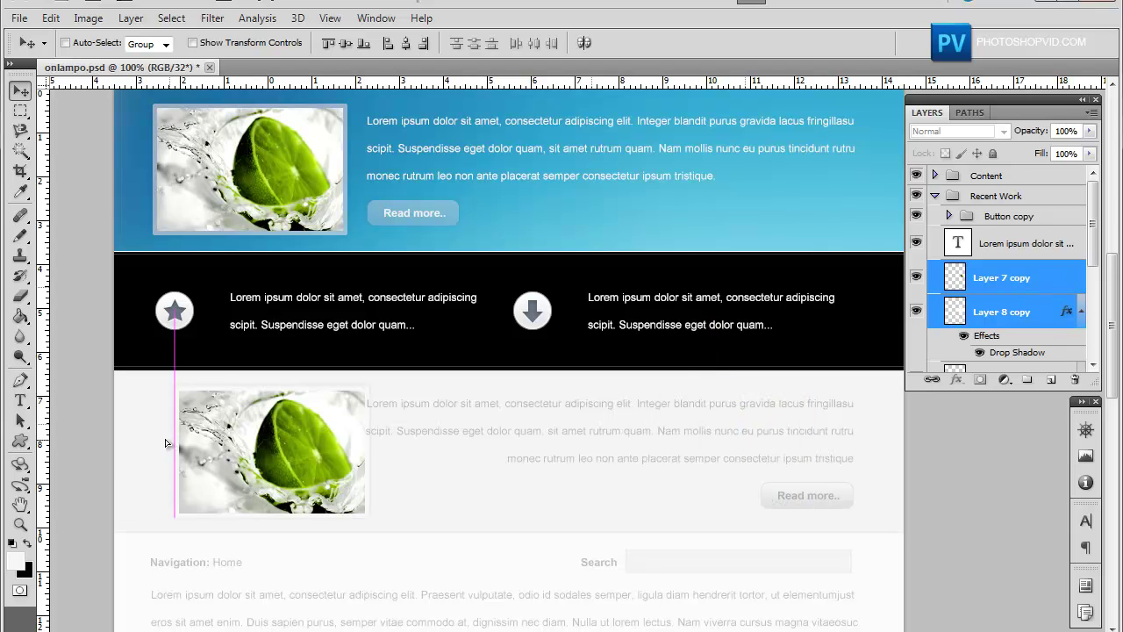
{"action": "key", "text": "shift+Left"}
{"action": "key", "text": "shift+Left"}
{"action": "key", "text": "shift+Left"}
{"action": "key", "text": "shift+Right"}
{"action": "key", "text": "shift+Right"}
{"action": "key", "text": "shift+Right"}
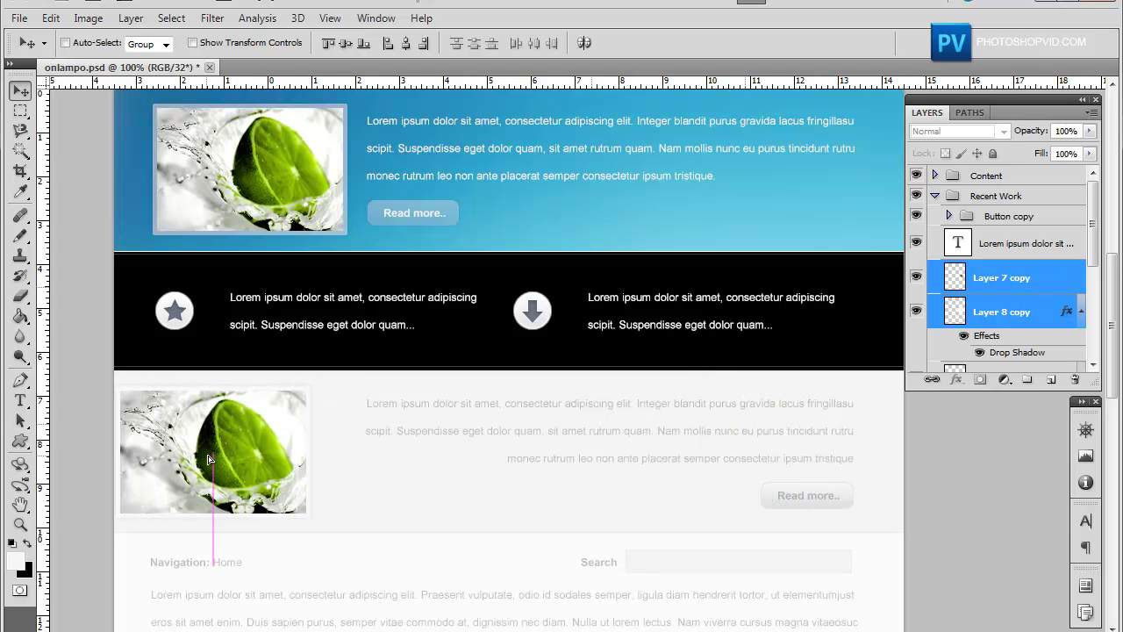
{"action": "key", "text": "shift+Right"}
{"action": "key", "text": "shift+Right"}
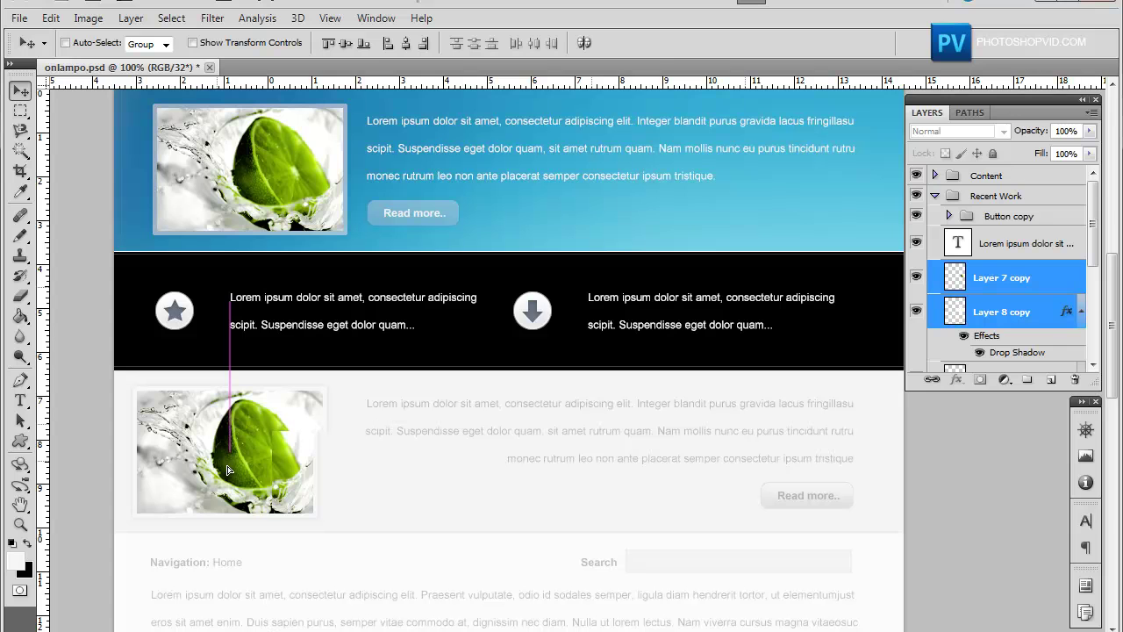
{"action": "key", "text": "shift+Right"}
{"action": "key", "text": "Right"}
{"action": "key", "text": "Right"}
{"action": "key", "text": "Right"}
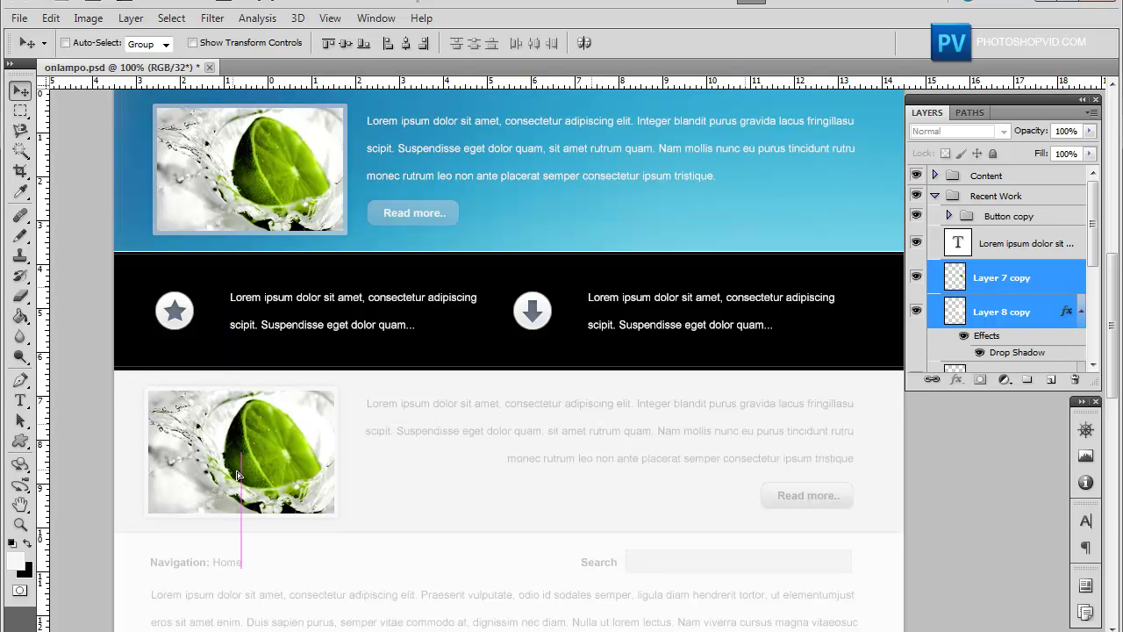
{"action": "key", "text": "Right"}
{"action": "key", "text": "shift+Right"}
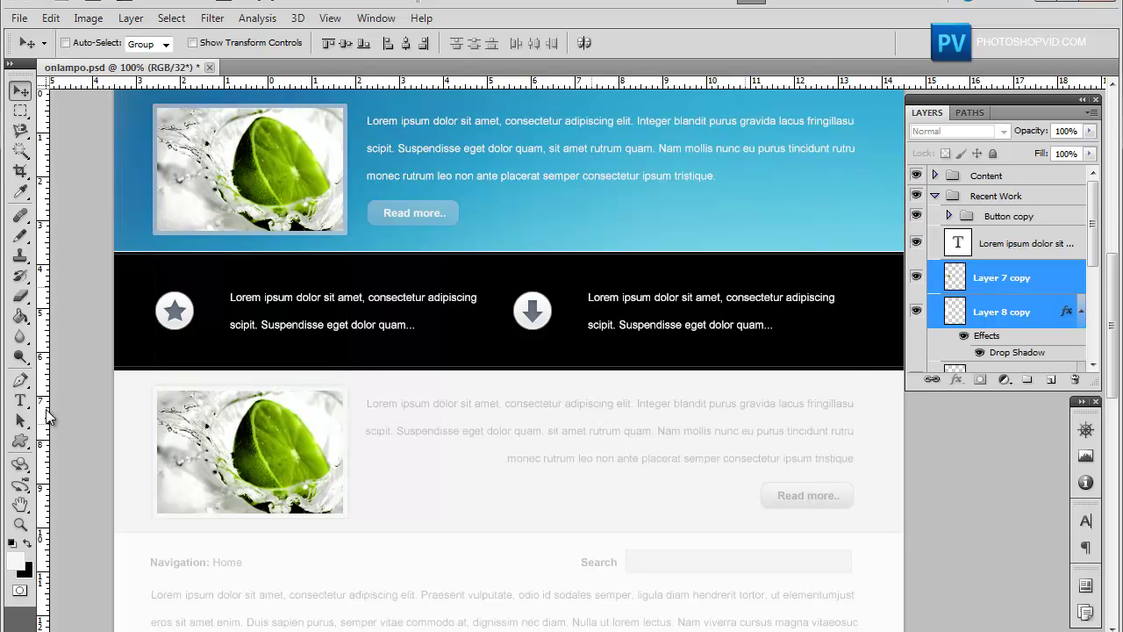
Left-align all text in the faded Recent Work paragraph and commit the edit
{"action": "left_click", "coordinate": [30, 398]}
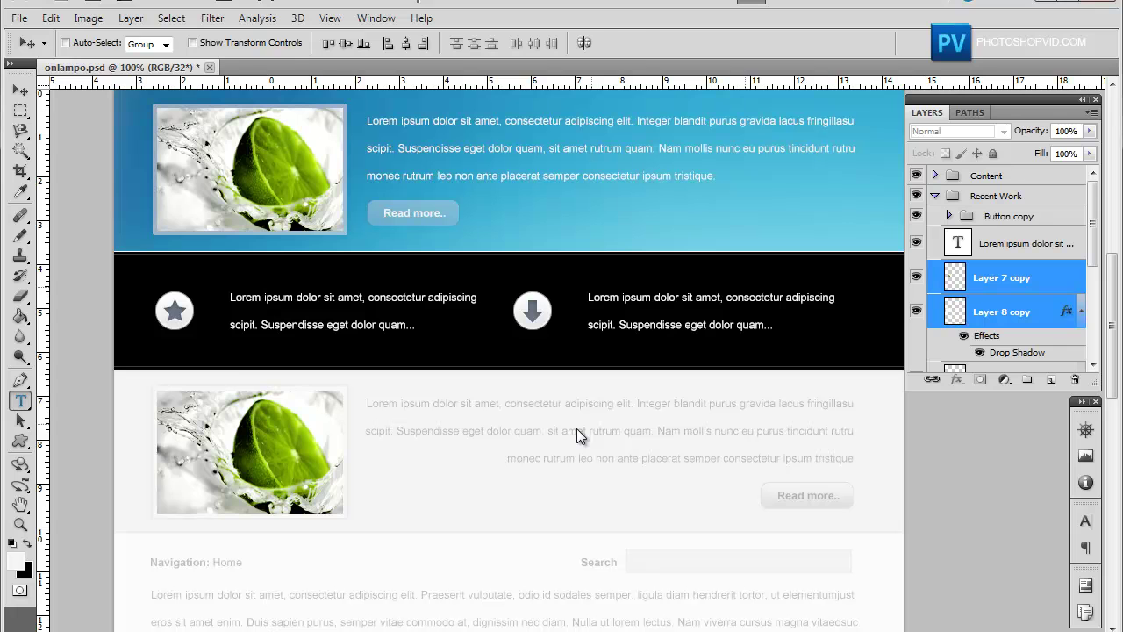
{"action": "left_click", "coordinate": [576, 428]}
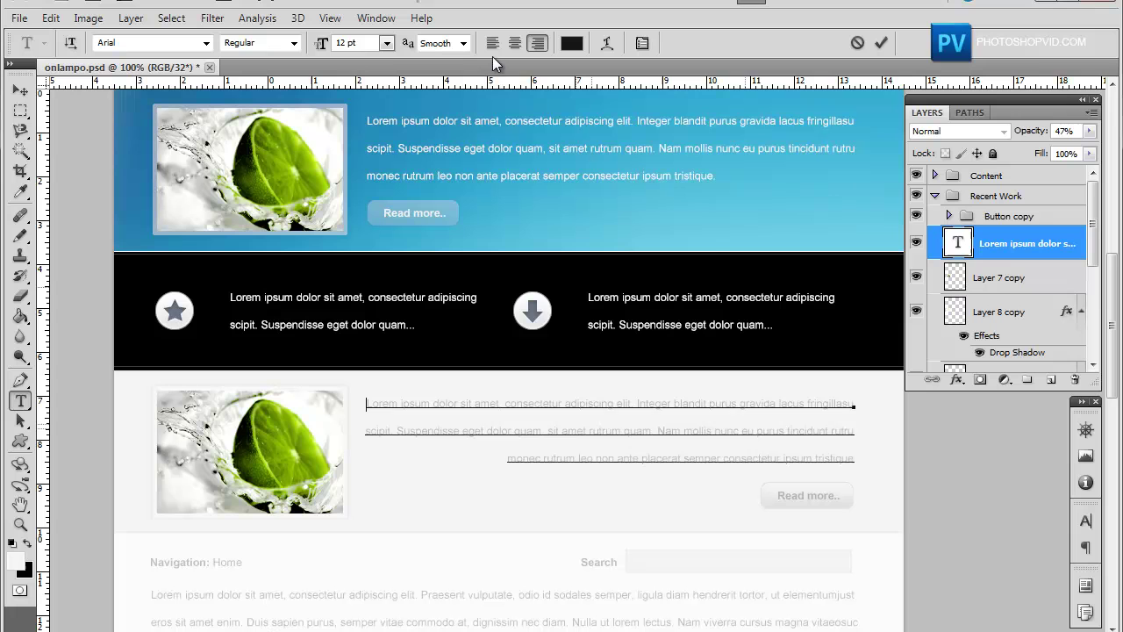
{"action": "key", "text": "ctrl+a"}
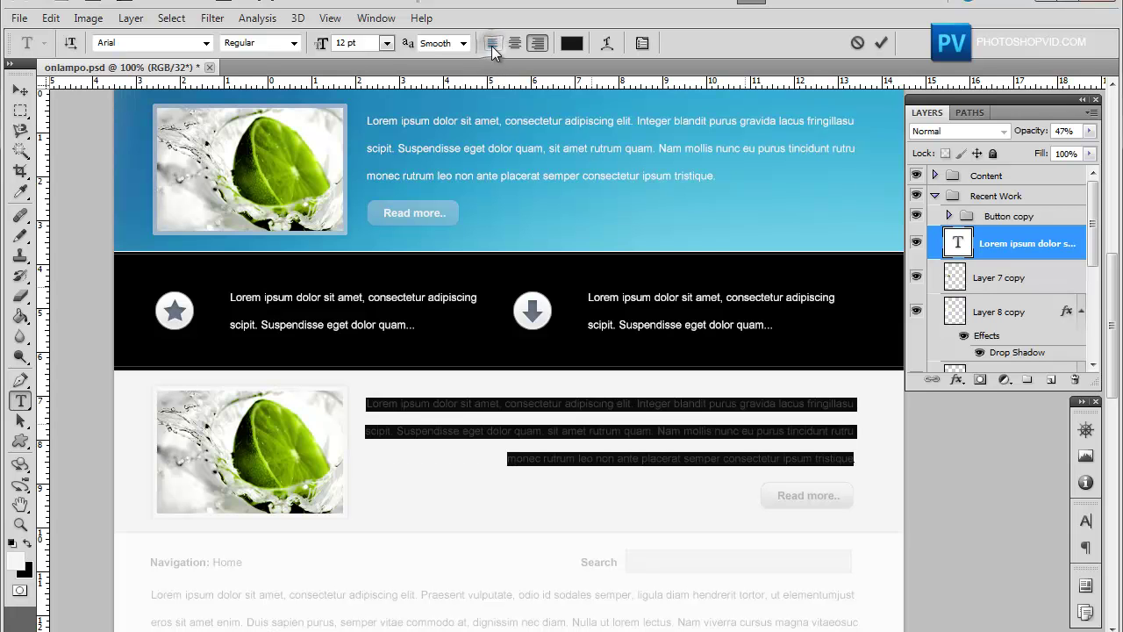
{"action": "left_click", "coordinate": [494, 45]}
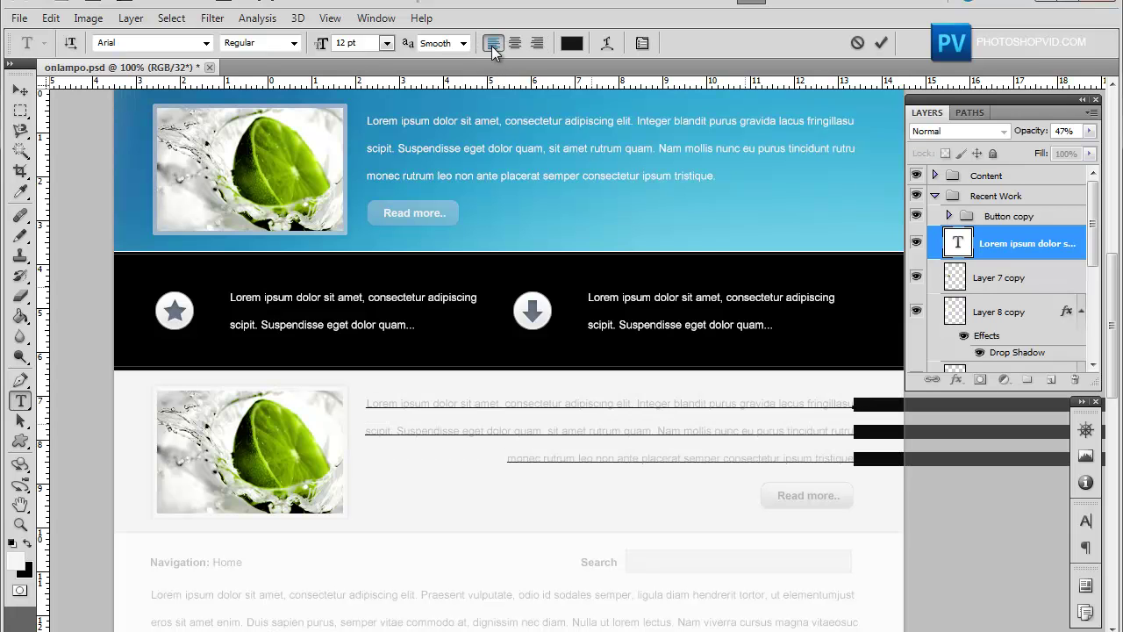
{"action": "left_click", "coordinate": [21, 91]}
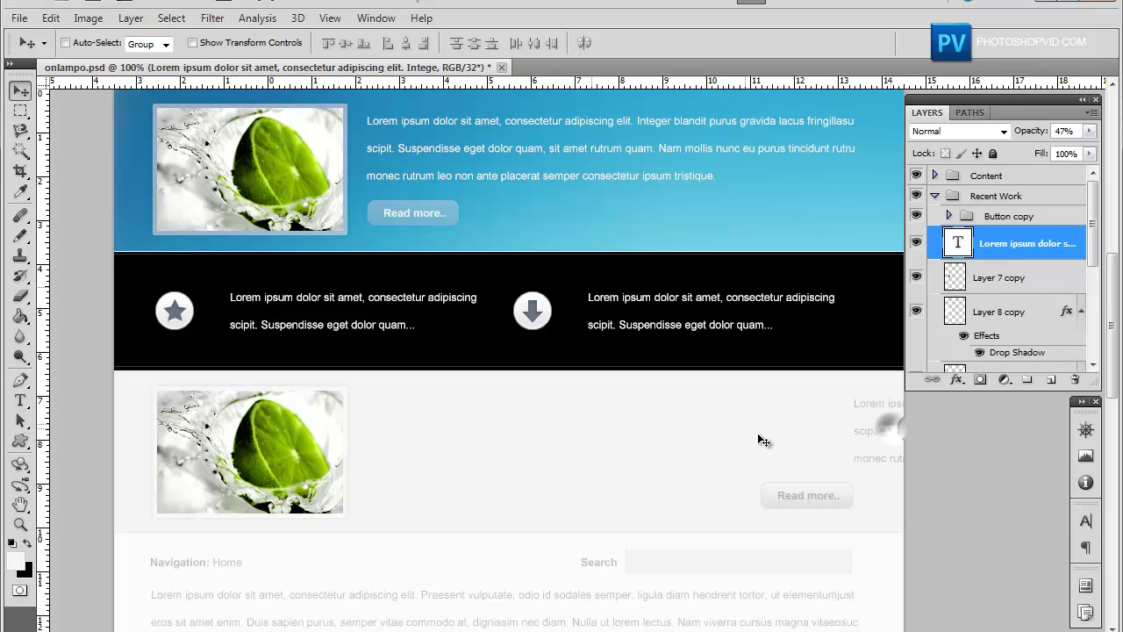
Drag the faded paragraph beside the lime image, aligned with the slider paragraph above
{"action": "mouse_move", "coordinate": [509, 448]}
{"action": "left_mouse_down"}
{"action": "mouse_move", "coordinate": [393, 449]}
{"action": "mouse_move", "coordinate": [454, 470]}
{"action": "mouse_move", "coordinate": [1001, 218]}
{"action": "left_mouse_up"}
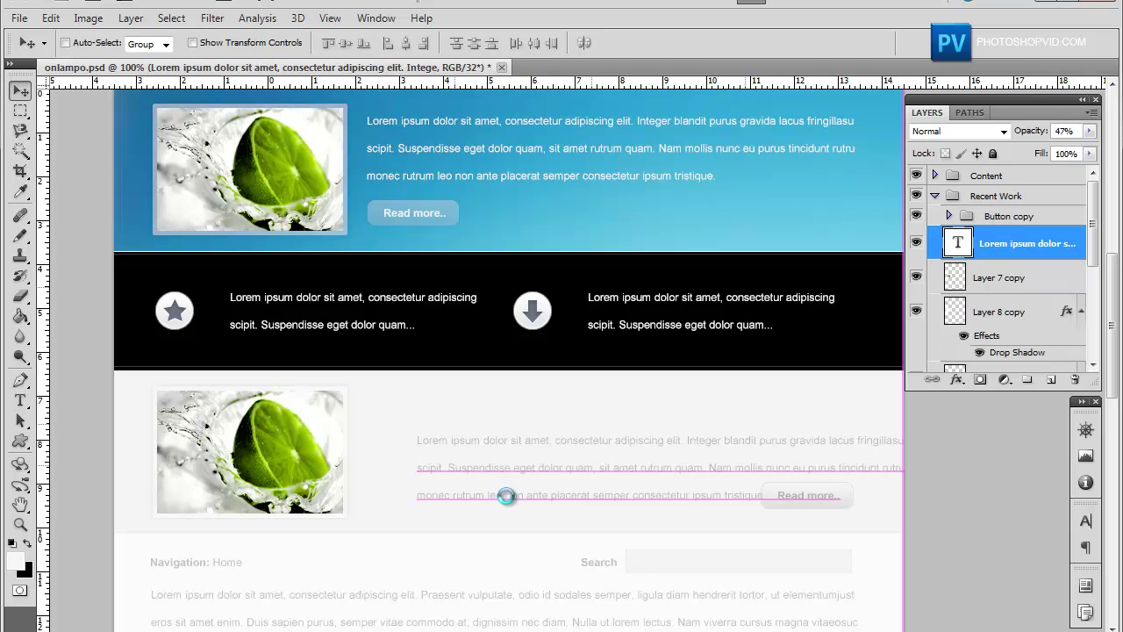
{"action": "left_click_drag", "start_coordinate": [508, 495], "coordinate": [507, 496]}
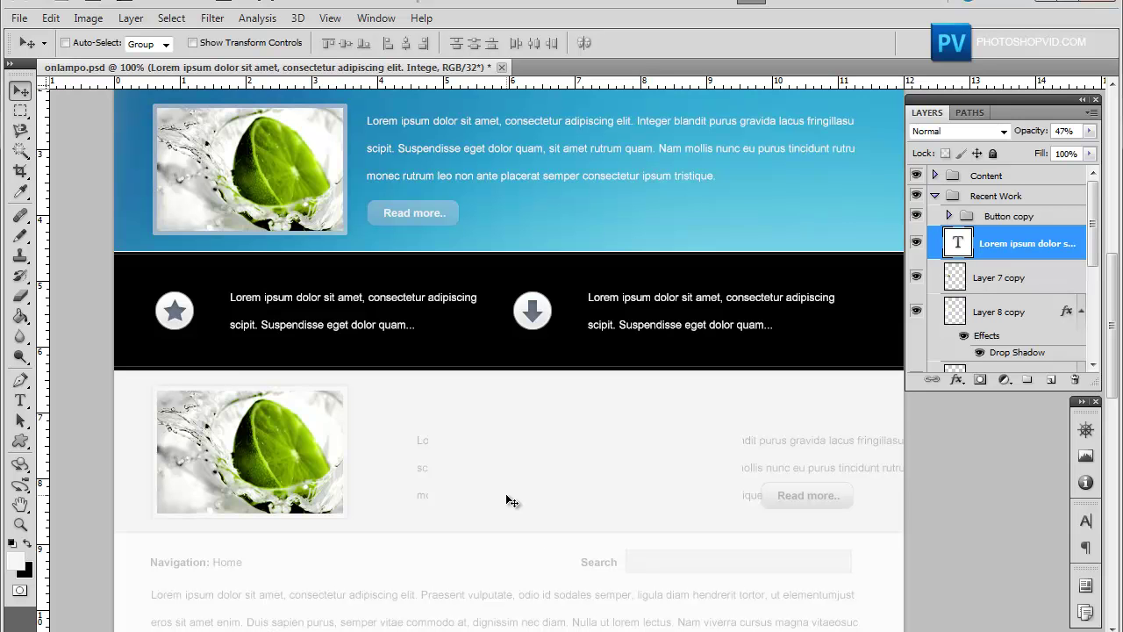
{"action": "left_click_drag", "start_coordinate": [512, 501], "coordinate": [948, 464]}
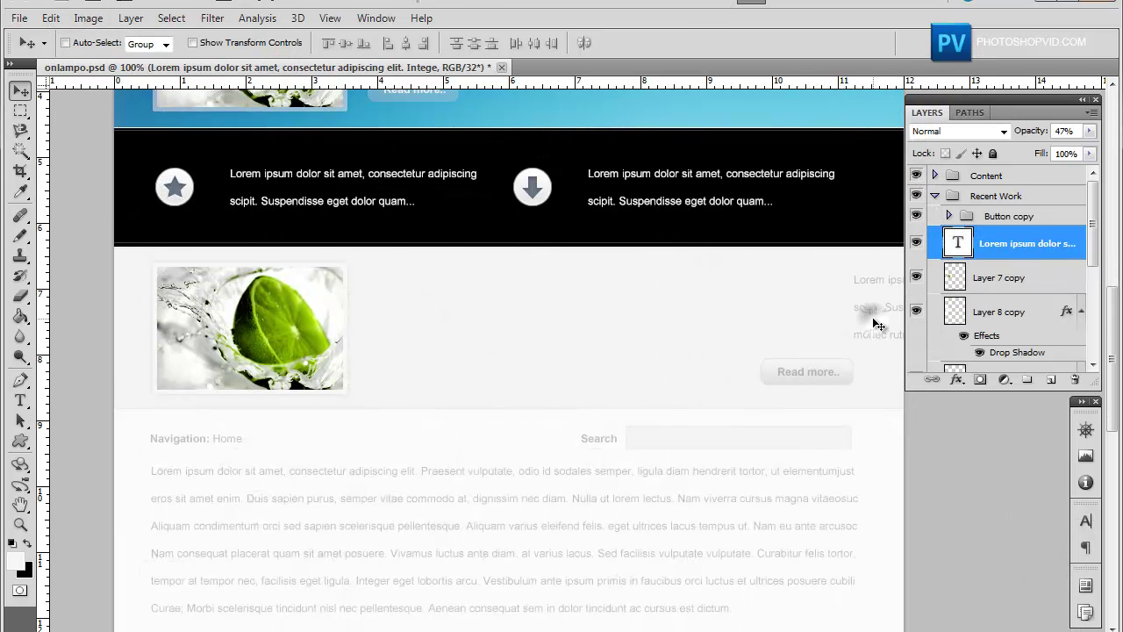
{"action": "left_click_drag", "start_coordinate": [874, 325], "coordinate": [403, 330]}
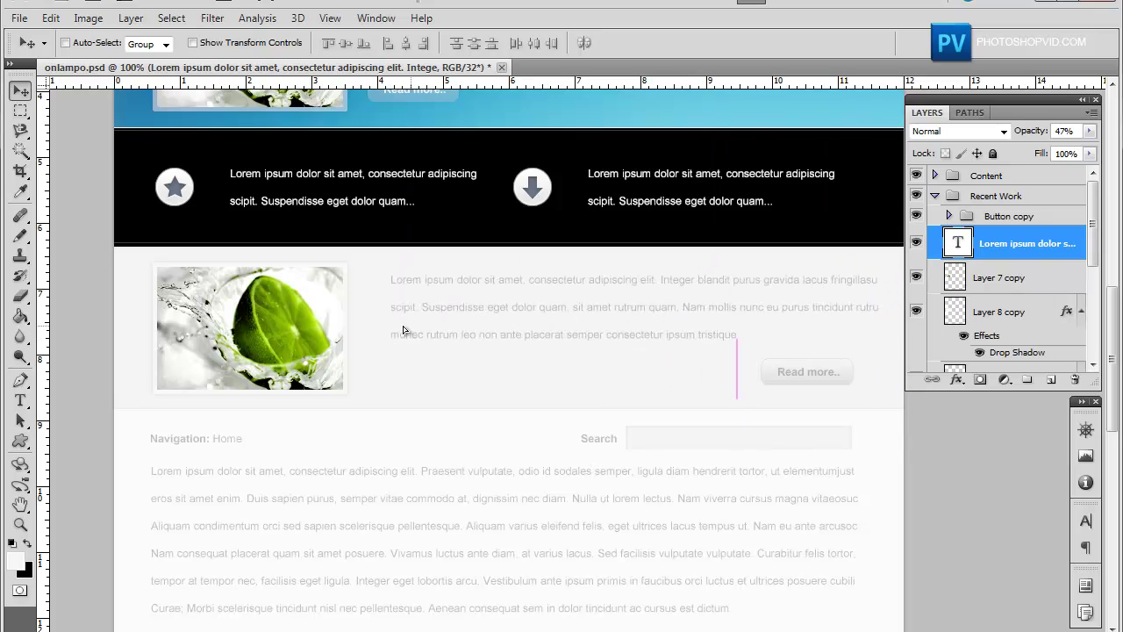
{"action": "left_click_drag", "start_coordinate": [403, 330], "coordinate": [379, 331]}
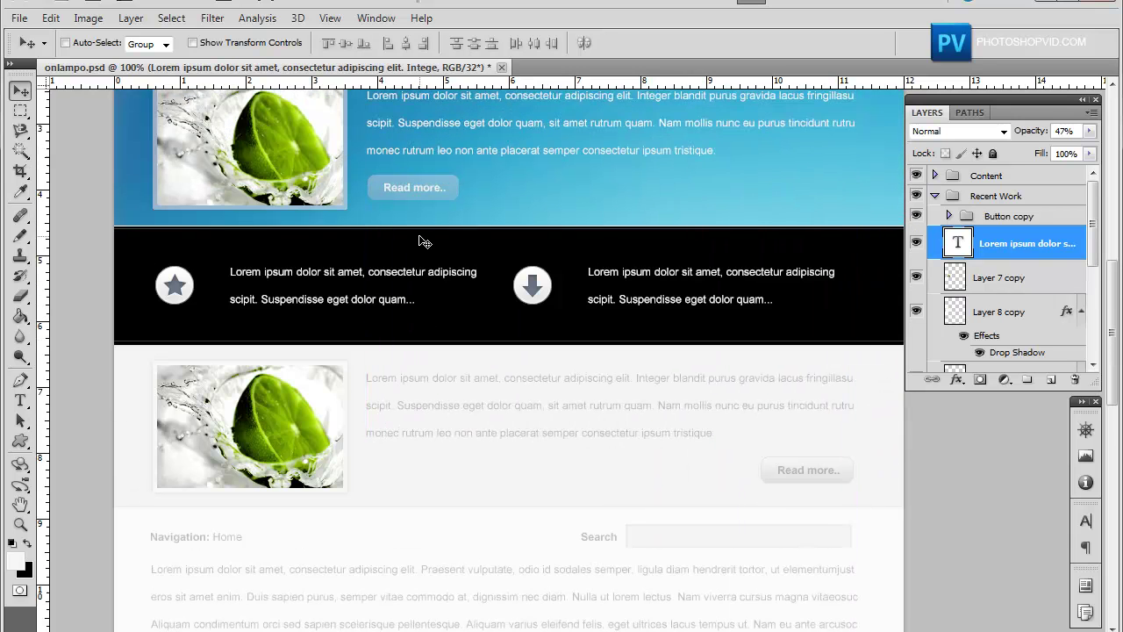
{"action": "scroll", "coordinate": [424, 240], "scroll_direction": "up", "scroll_amount": 2}
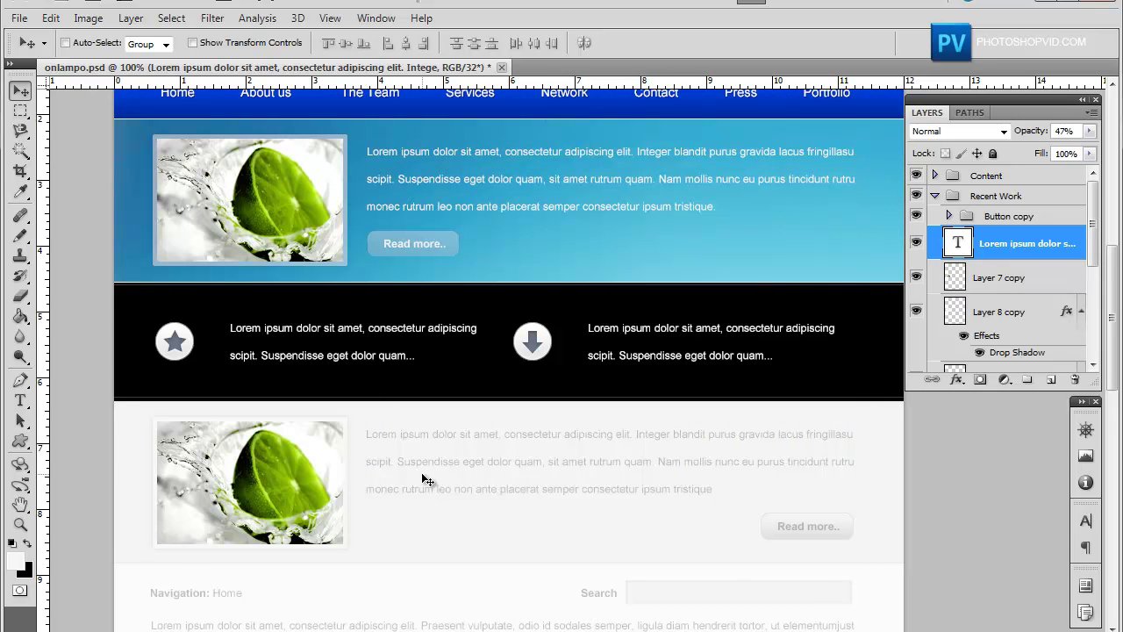
{"action": "left_click_drag", "start_coordinate": [421, 472], "coordinate": [424, 484]}
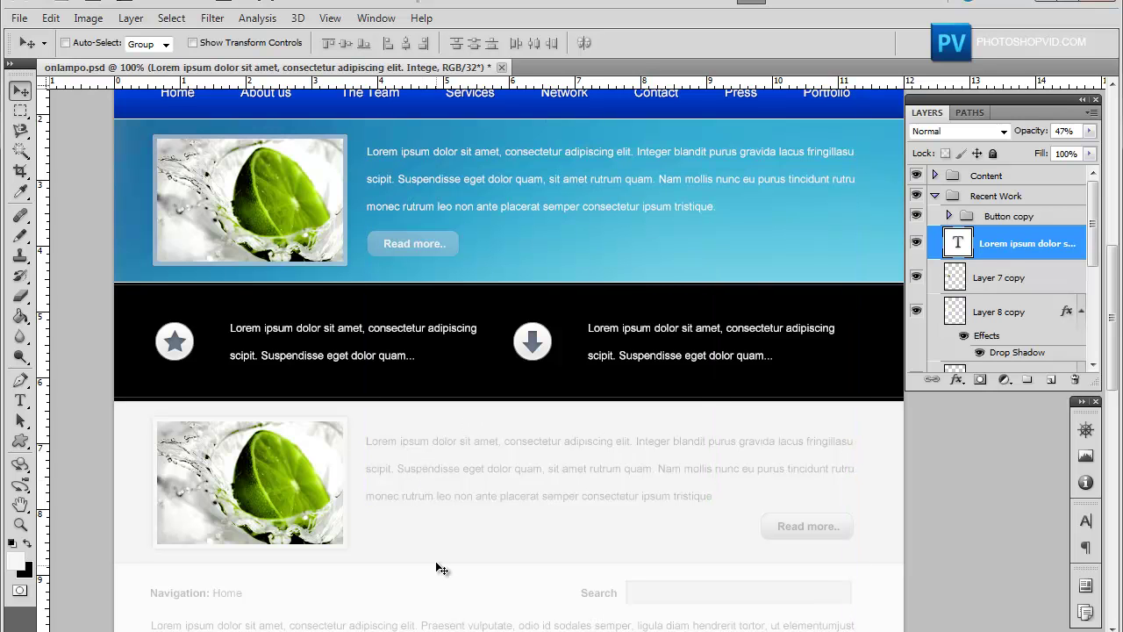
{"action": "scroll", "coordinate": [1032, 314], "scroll_direction": "down", "scroll_amount": 2}
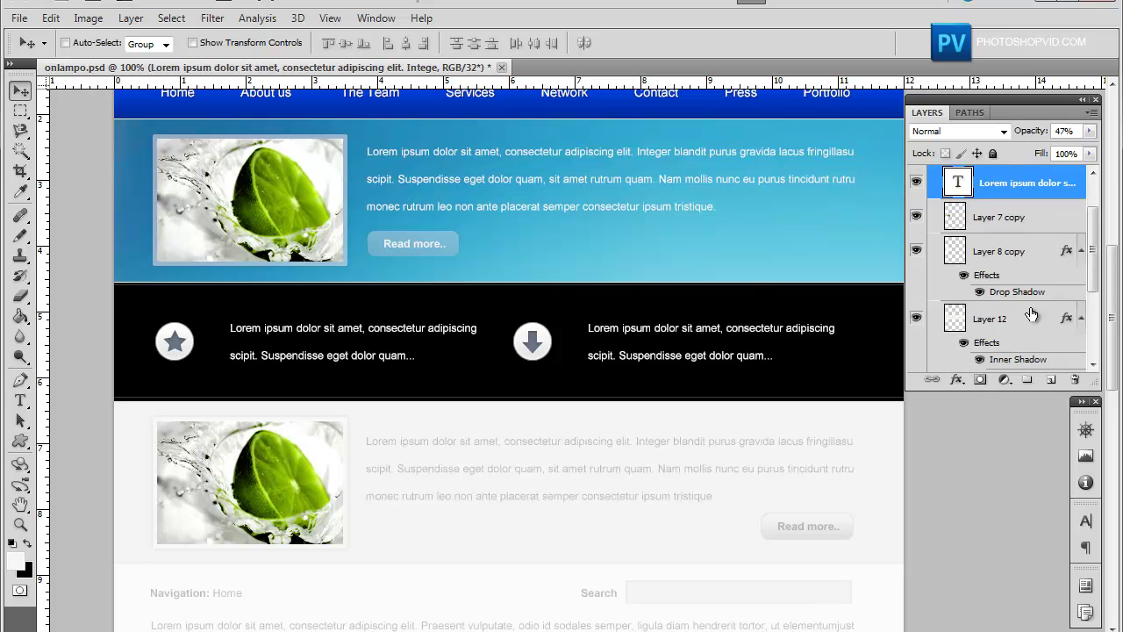
{"action": "scroll", "coordinate": [1027, 324], "scroll_direction": "down", "scroll_amount": 1}
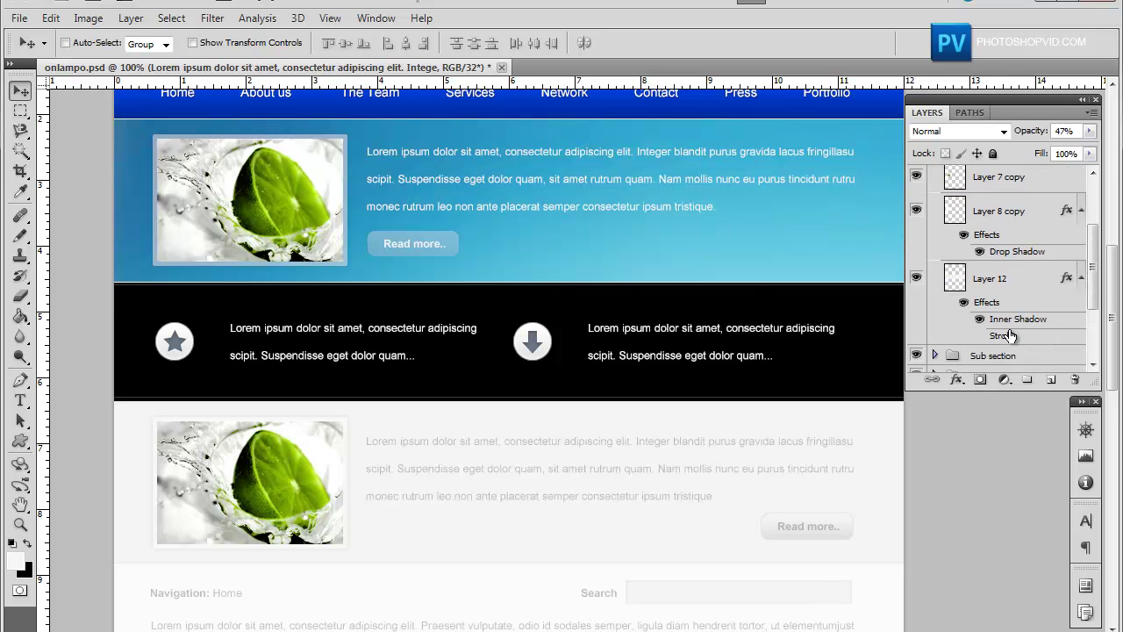
Select Button copy and move the Read more.. button left beneath the paragraph
{"action": "scroll", "coordinate": [1009, 335], "scroll_direction": "up", "scroll_amount": 3}
{"action": "left_click", "coordinate": [1009, 215]}
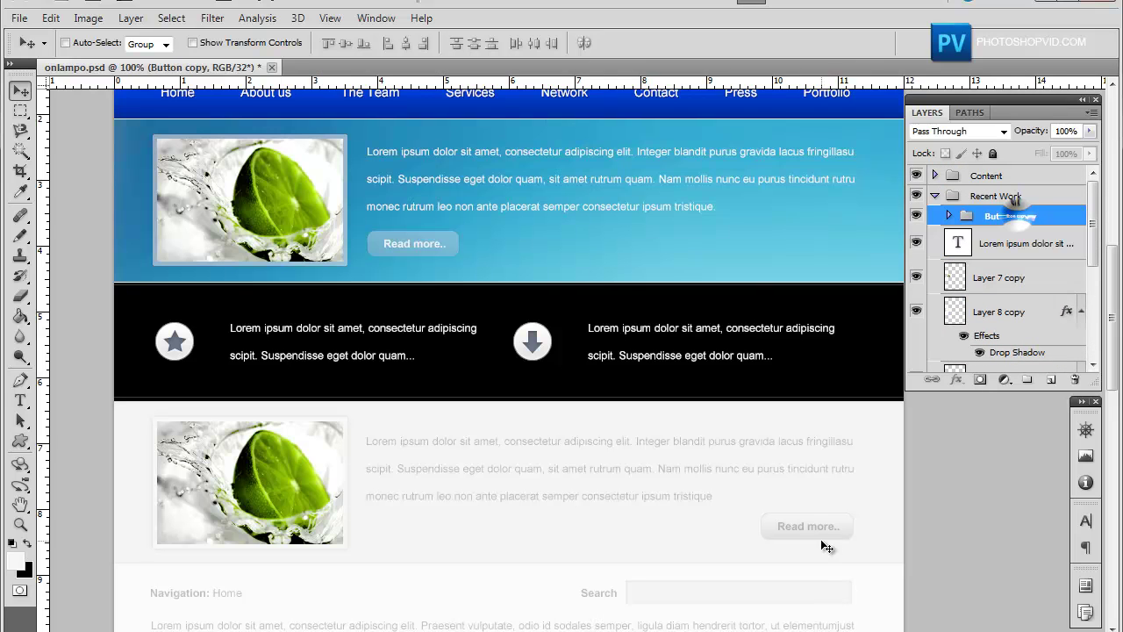
{"action": "left_click_drag", "start_coordinate": [825, 547], "coordinate": [438, 558]}
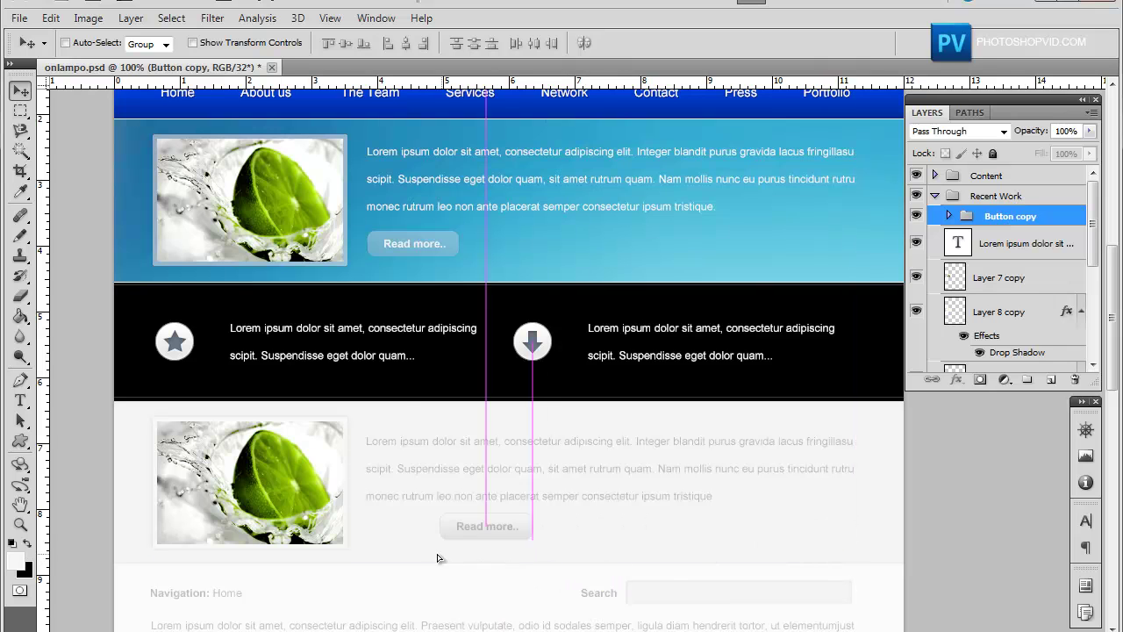
{"action": "left_click_drag", "start_coordinate": [439, 558], "coordinate": [428, 557]}
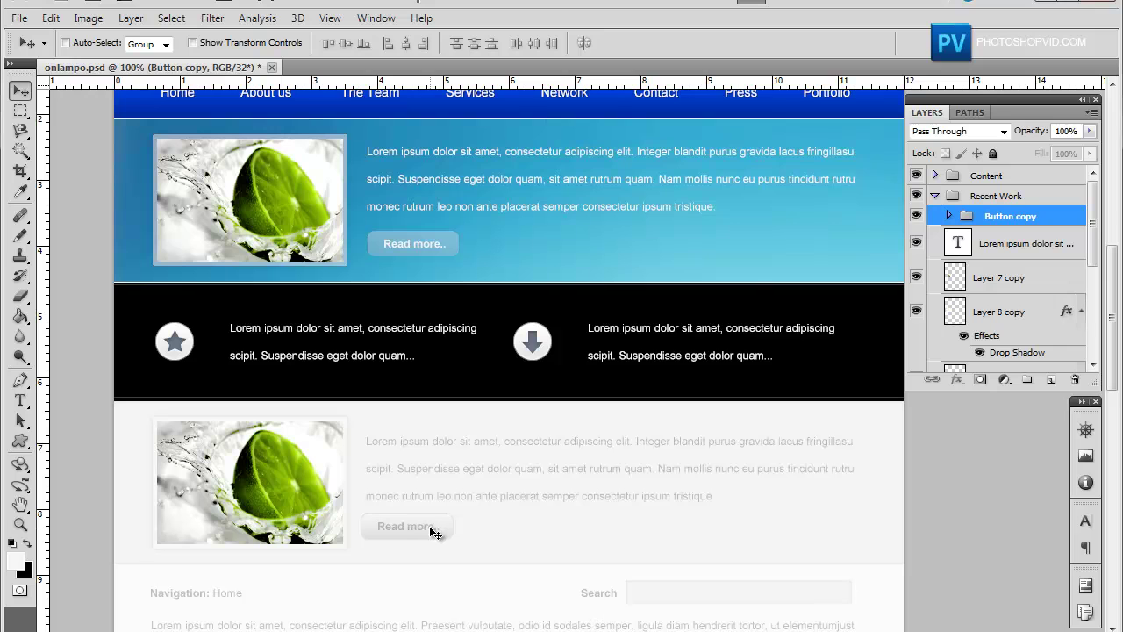
{"action": "left_click_drag", "start_coordinate": [430, 528], "coordinate": [440, 536]}
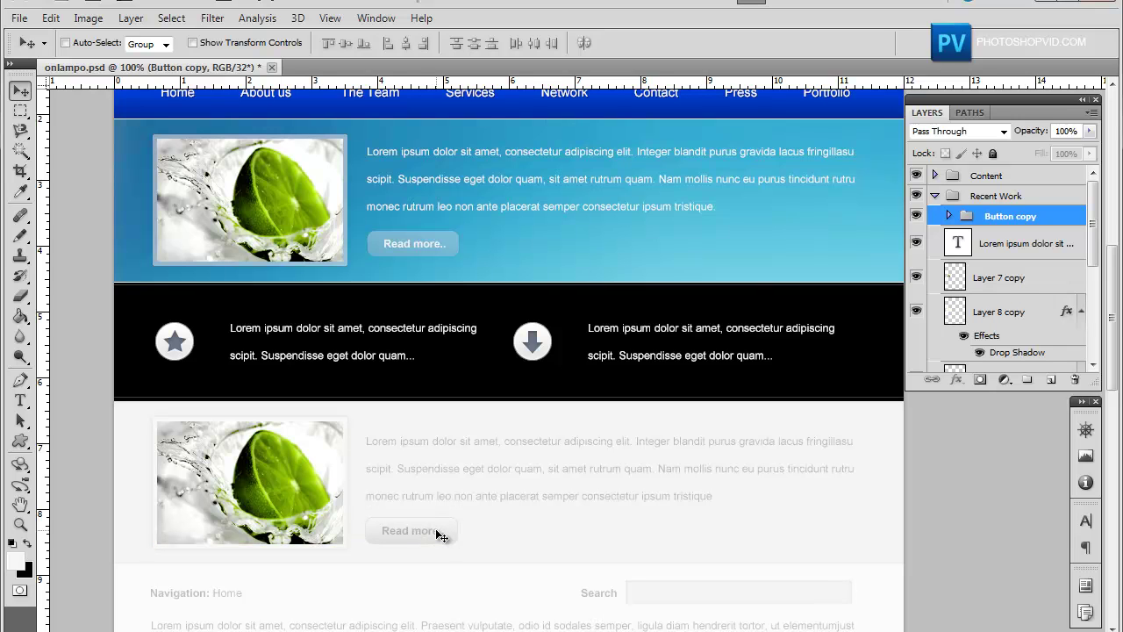
{"action": "key", "text": "Down"}
{"action": "key", "text": "Right"}
Check the button's left edge against a temporary vertical guide, then remove the guide
{"action": "left_click_drag", "start_coordinate": [40, 373], "coordinate": [369, 355]}
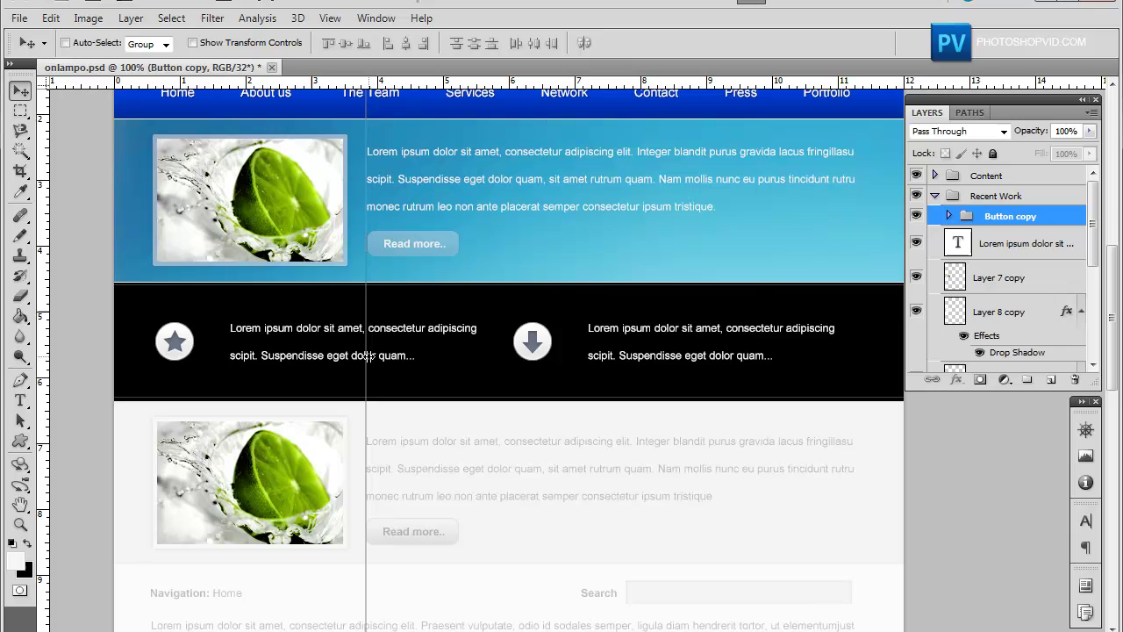
{"action": "left_click_drag", "start_coordinate": [367, 356], "coordinate": [366, 355]}
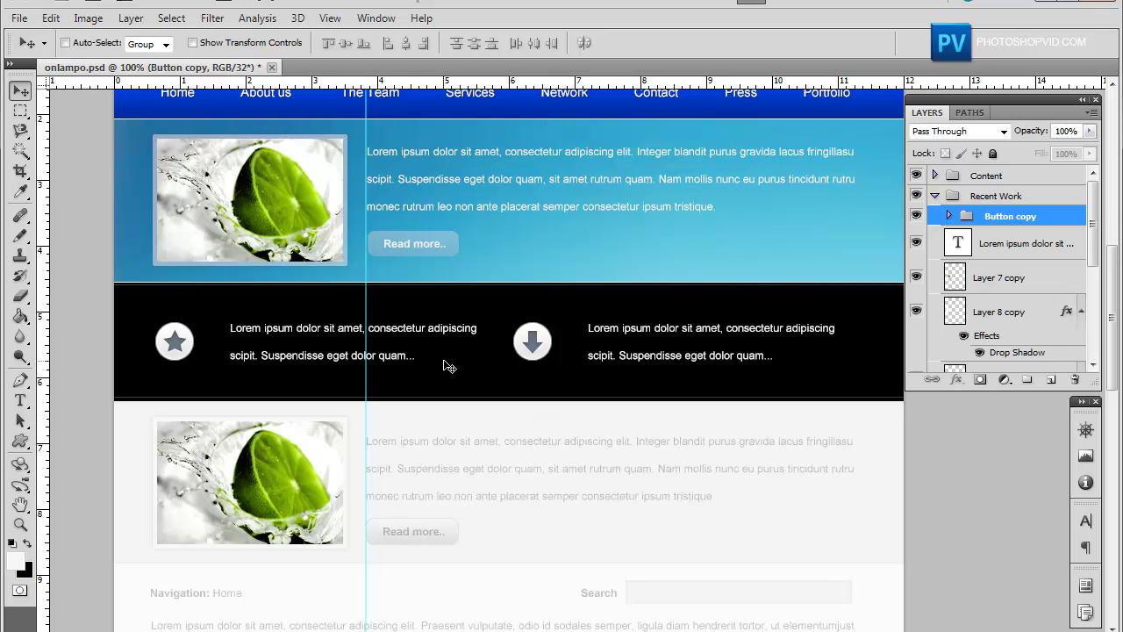
{"action": "left_click_drag", "start_coordinate": [368, 374], "coordinate": [64, 358]}
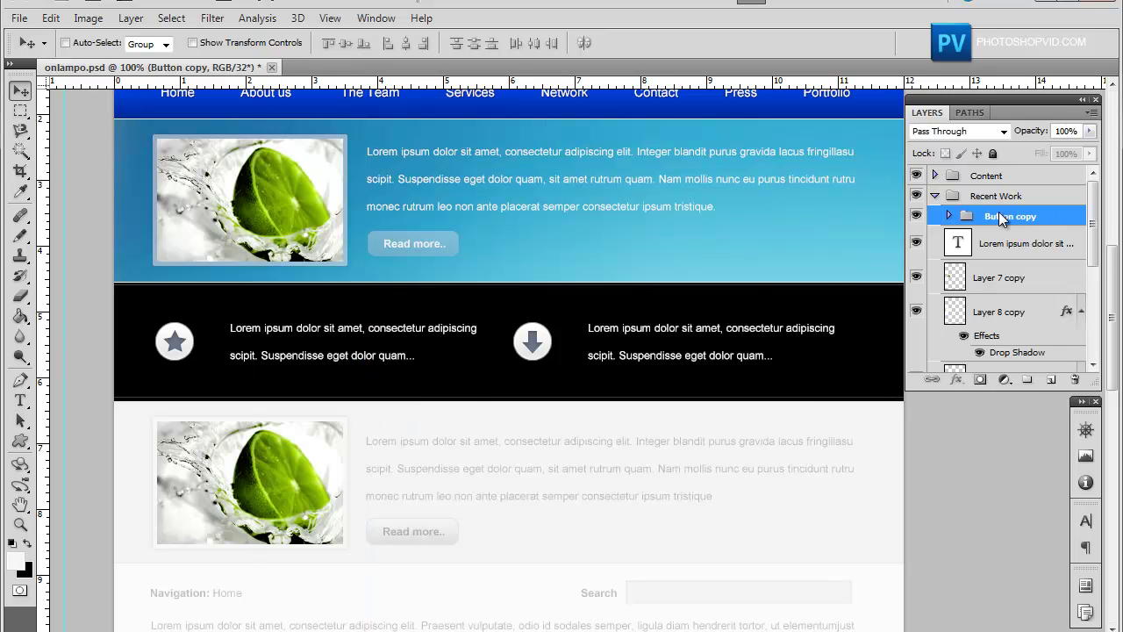
Select the paragraph, Layer 7 copy and Layer 8 copy and adjust their vertical position
{"action": "left_click", "coordinate": [1031, 250], "text": "ctrl"}
{"action": "left_click", "coordinate": [1005, 279], "text": "ctrl"}
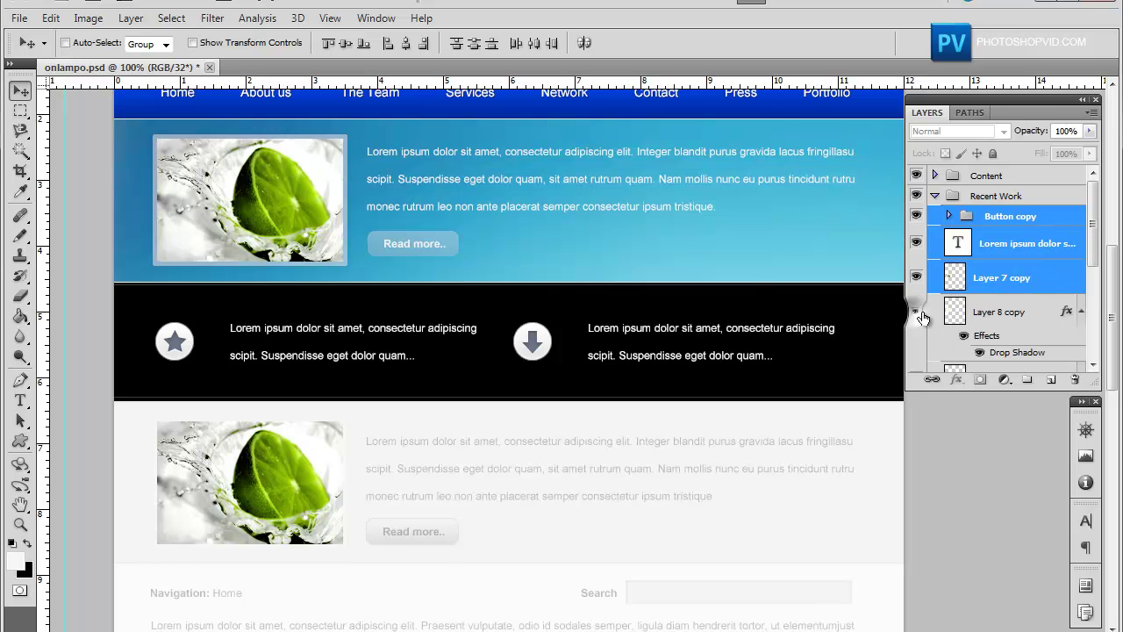
{"action": "left_click", "coordinate": [1016, 314], "text": "ctrl"}
{"action": "scroll", "coordinate": [1016, 314], "scroll_direction": "down", "scroll_amount": 1}
{"action": "left_click", "coordinate": [916, 338]}
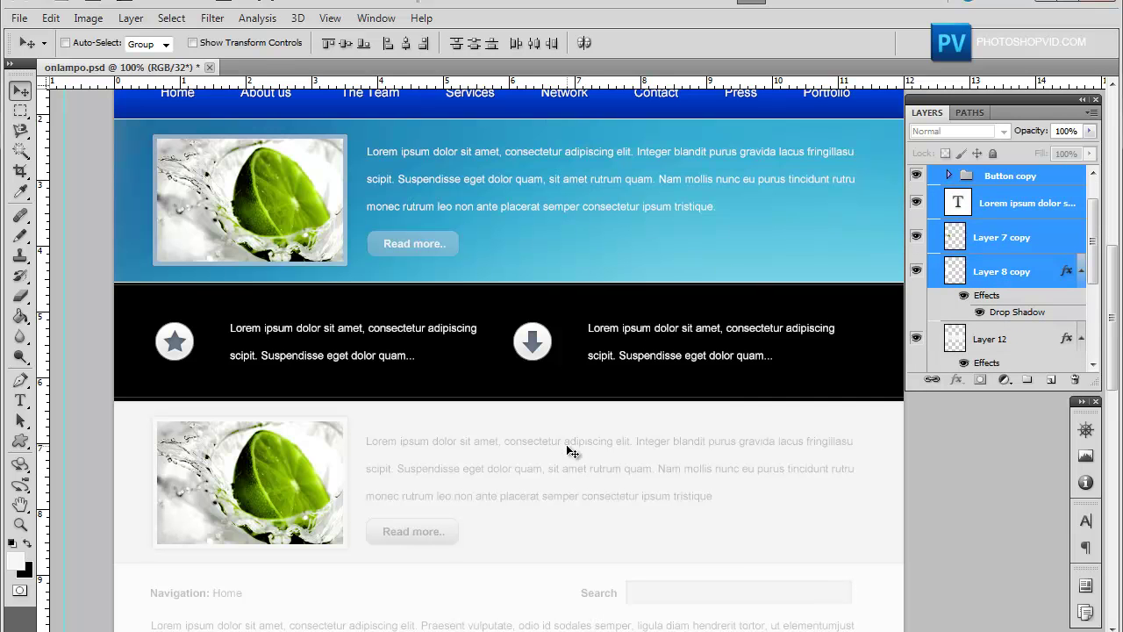
{"action": "left_click_drag", "start_coordinate": [555, 463], "coordinate": [553, 457]}
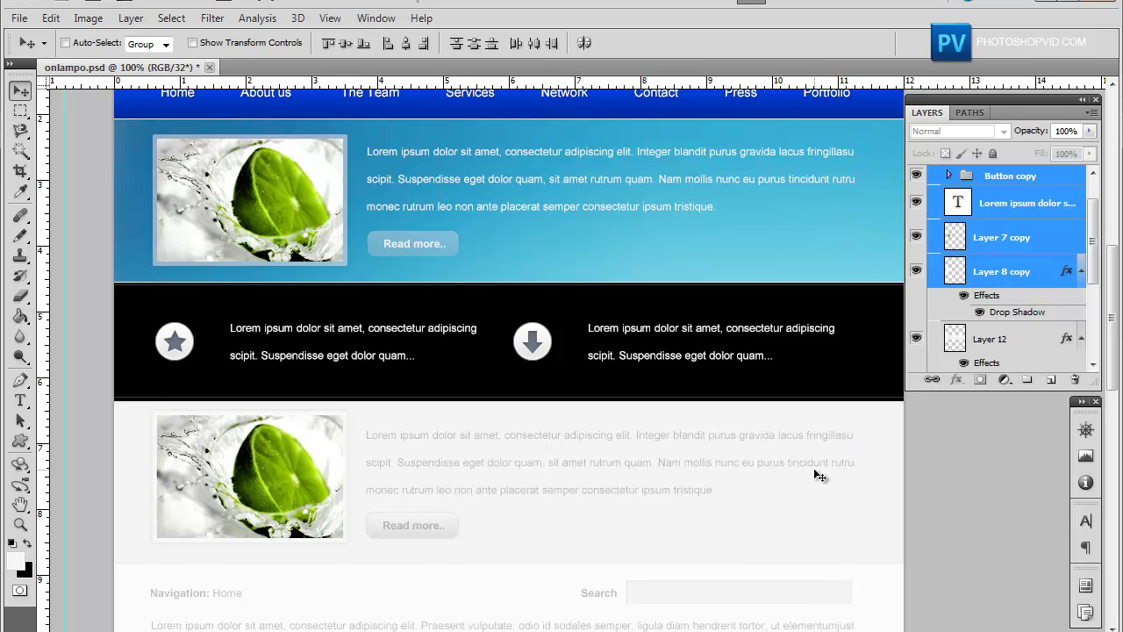
{"action": "key", "text": "Down"}
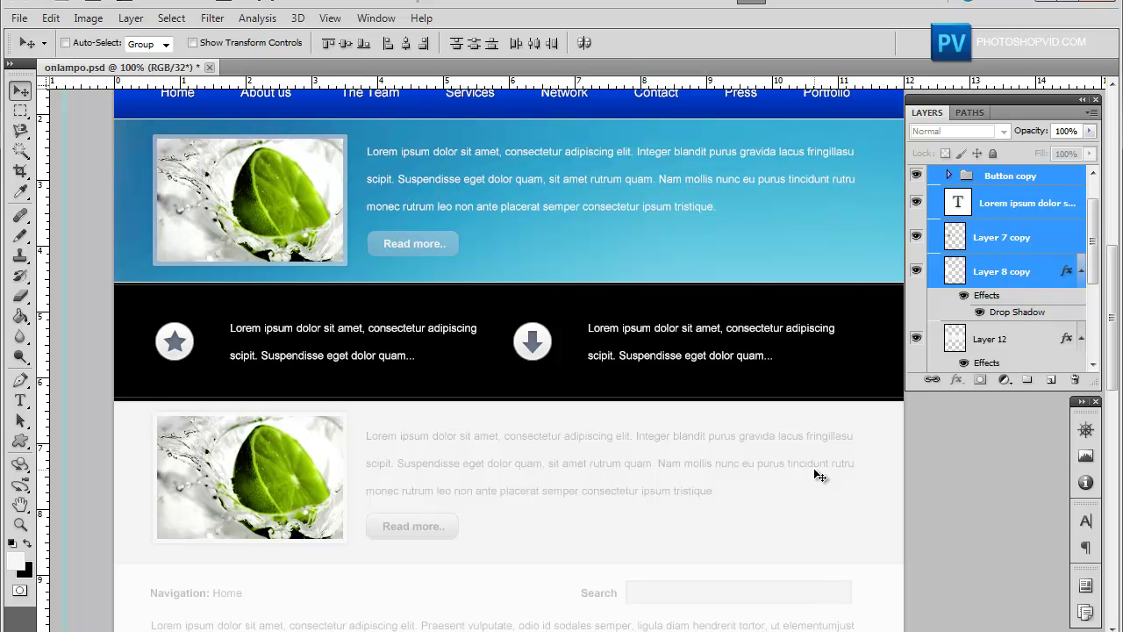
{"action": "key", "text": "Down"}
{"action": "key", "text": "Down"}
{"action": "key", "text": "Down"}
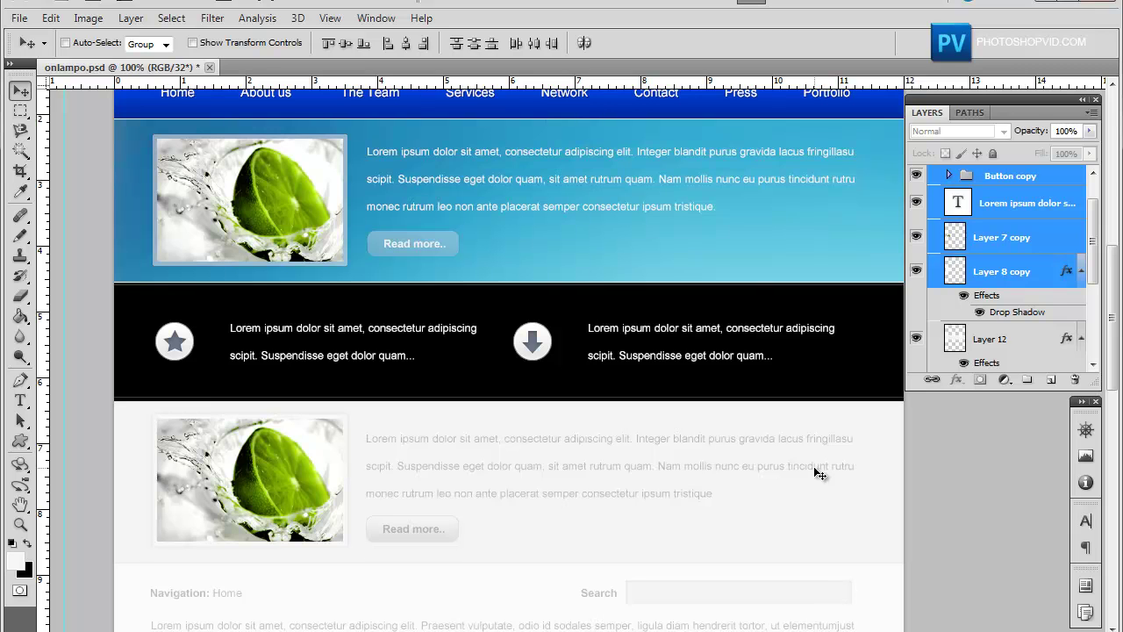
Nudge only the paragraph and Read more button up slightly
{"action": "left_click", "coordinate": [1027, 204]}
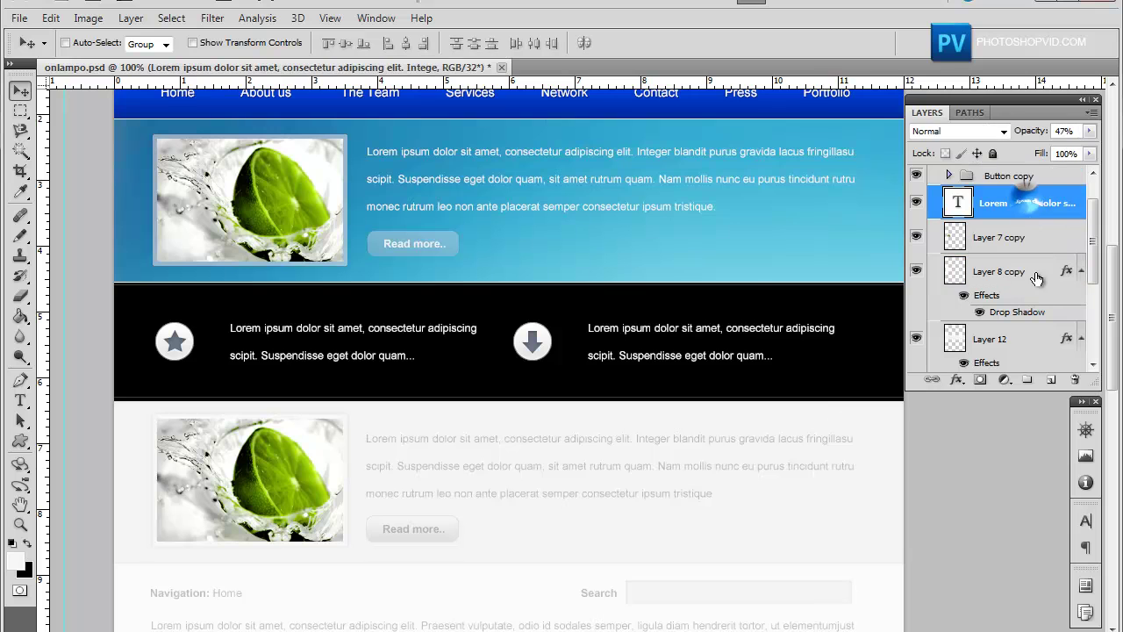
{"action": "left_click", "coordinate": [987, 175], "text": "ctrl"}
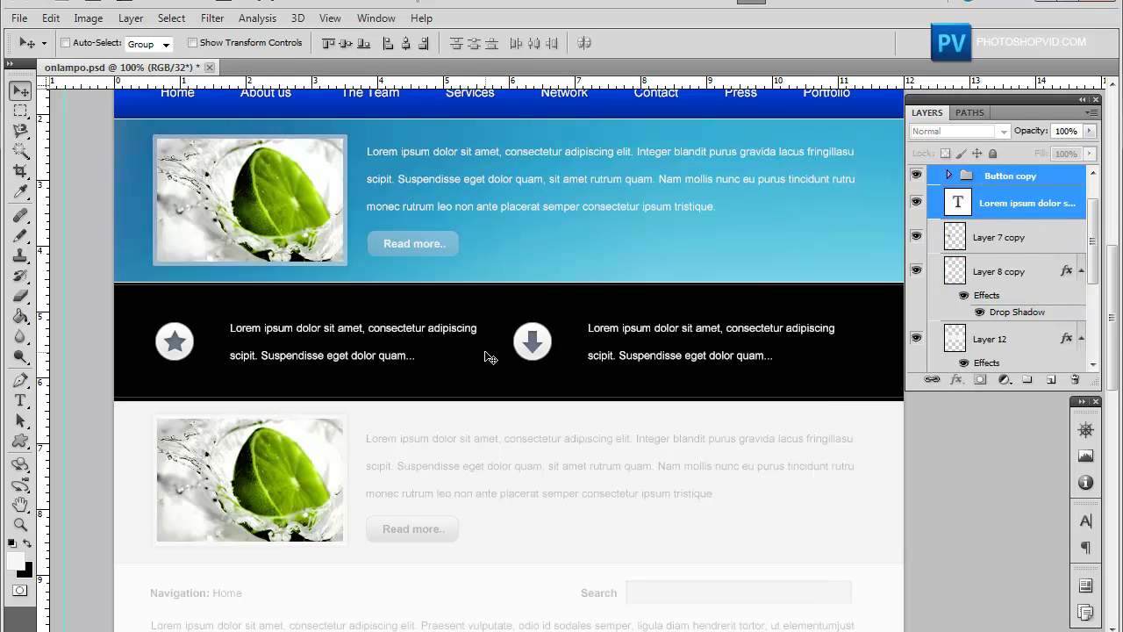
{"action": "key", "text": "Up"}
{"action": "key", "text": "Up"}
{"action": "key", "text": "Up"}
{"action": "key", "text": "Up"}
{"action": "key", "text": "Up"}
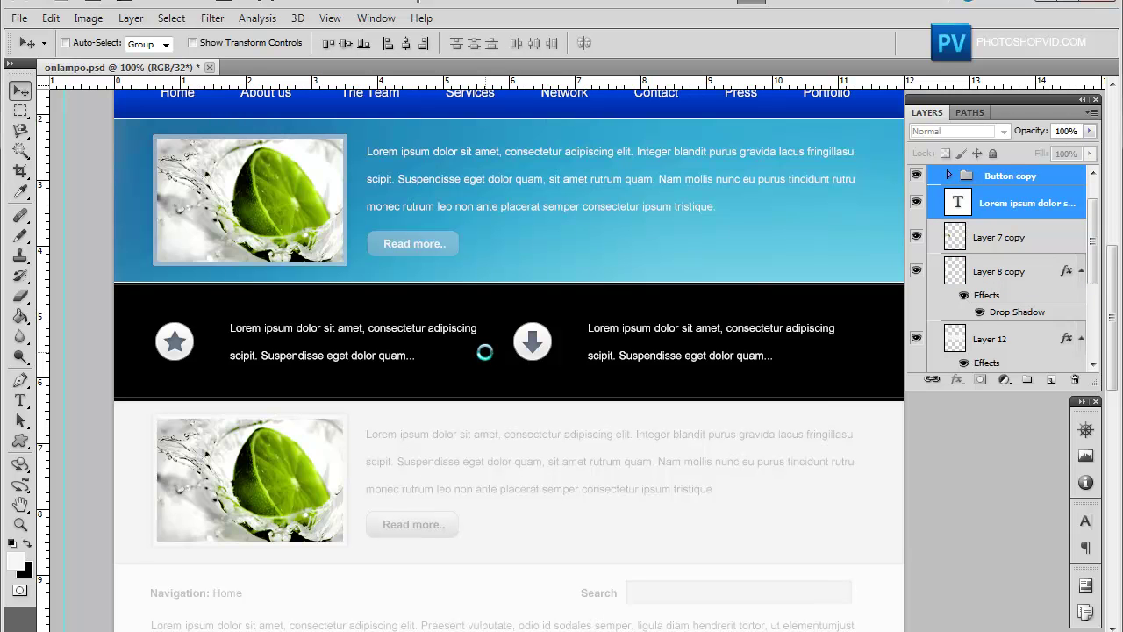
{"action": "key", "text": "Up"}
{"action": "key", "text": "Up"}
{"action": "key", "text": "Up"}
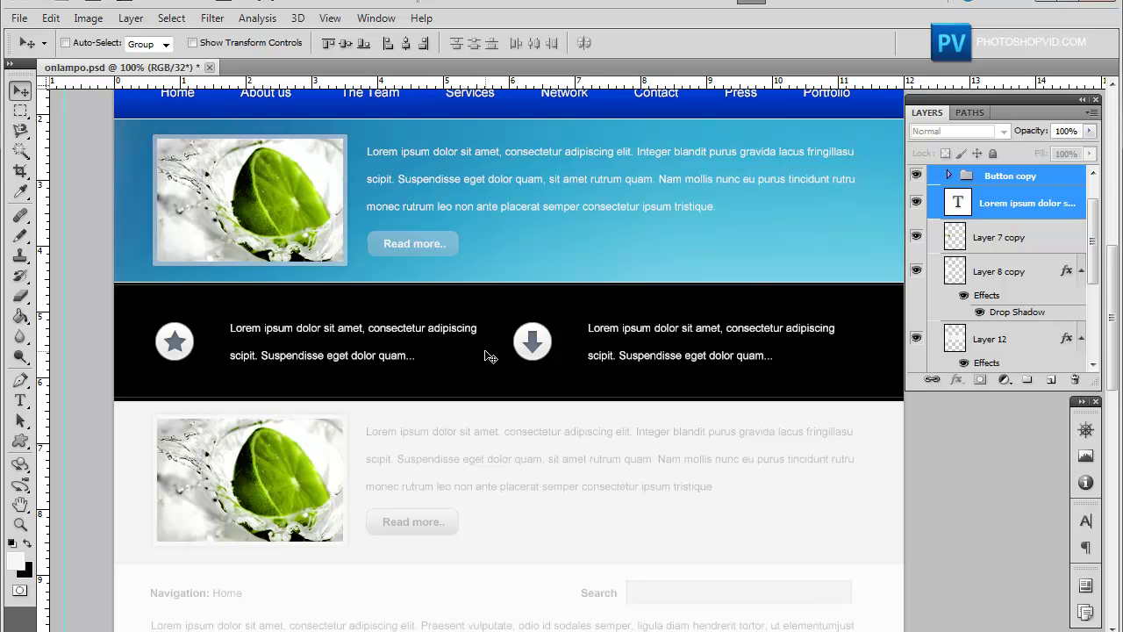
Take the Type tool and select the Recent Work group, then the Content group
{"action": "scroll", "coordinate": [490, 356], "scroll_direction": "down", "scroll_amount": 1}
{"action": "scroll", "coordinate": [490, 356], "scroll_direction": "down", "scroll_amount": 1}
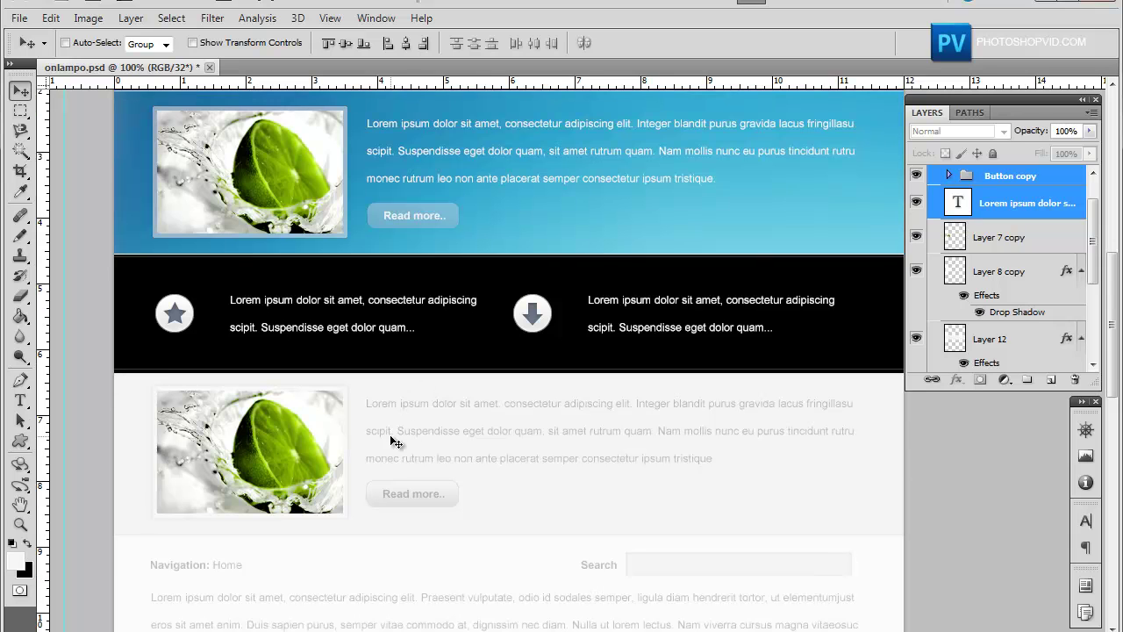
{"action": "scroll", "coordinate": [394, 442], "scroll_direction": "down", "scroll_amount": 3}
{"action": "scroll", "coordinate": [394, 442], "scroll_direction": "down", "scroll_amount": 2}
{"action": "scroll", "coordinate": [394, 442], "scroll_direction": "down", "scroll_amount": 1}
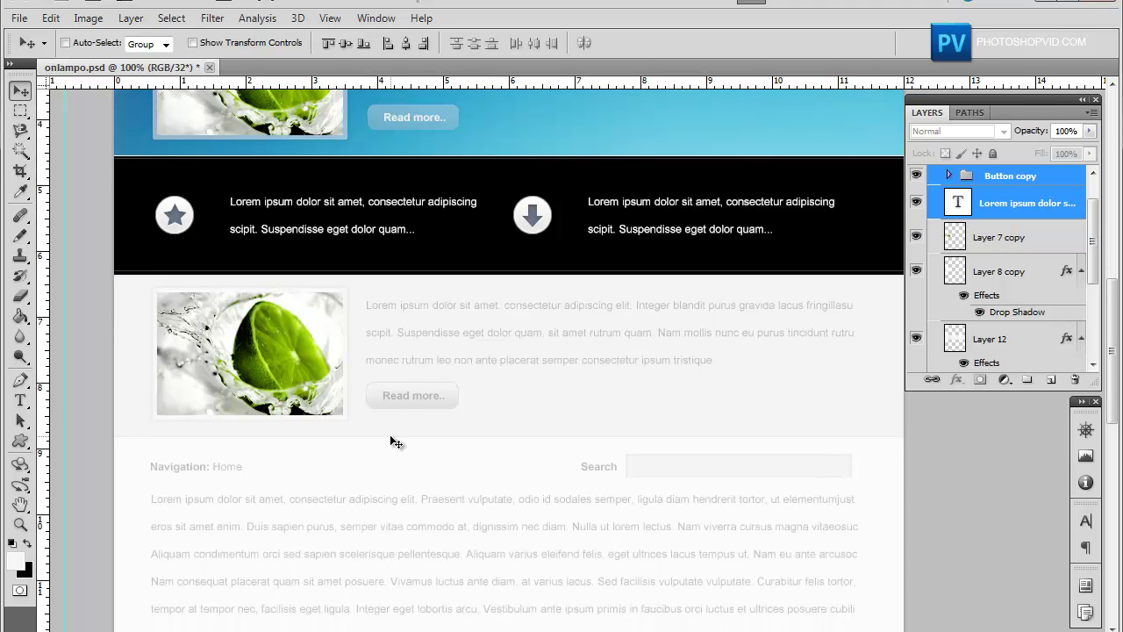
{"action": "scroll", "coordinate": [394, 441], "scroll_direction": "down", "scroll_amount": 2}
{"action": "scroll", "coordinate": [394, 442], "scroll_direction": "down", "scroll_amount": 1}
{"action": "scroll", "coordinate": [394, 442], "scroll_direction": "down", "scroll_amount": 2}
{"action": "scroll", "coordinate": [394, 441], "scroll_direction": "down", "scroll_amount": 2}
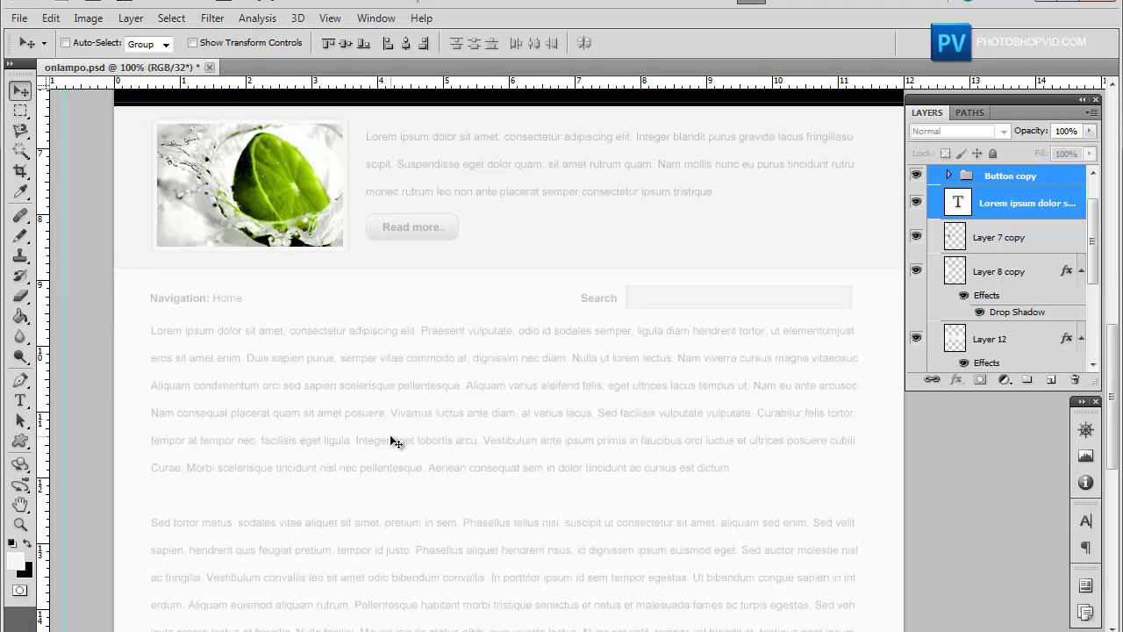
{"action": "scroll", "coordinate": [394, 441], "scroll_direction": "down", "scroll_amount": 2}
{"action": "scroll", "coordinate": [394, 442], "scroll_direction": "up", "scroll_amount": 2}
{"action": "scroll", "coordinate": [394, 442], "scroll_direction": "up", "scroll_amount": 1}
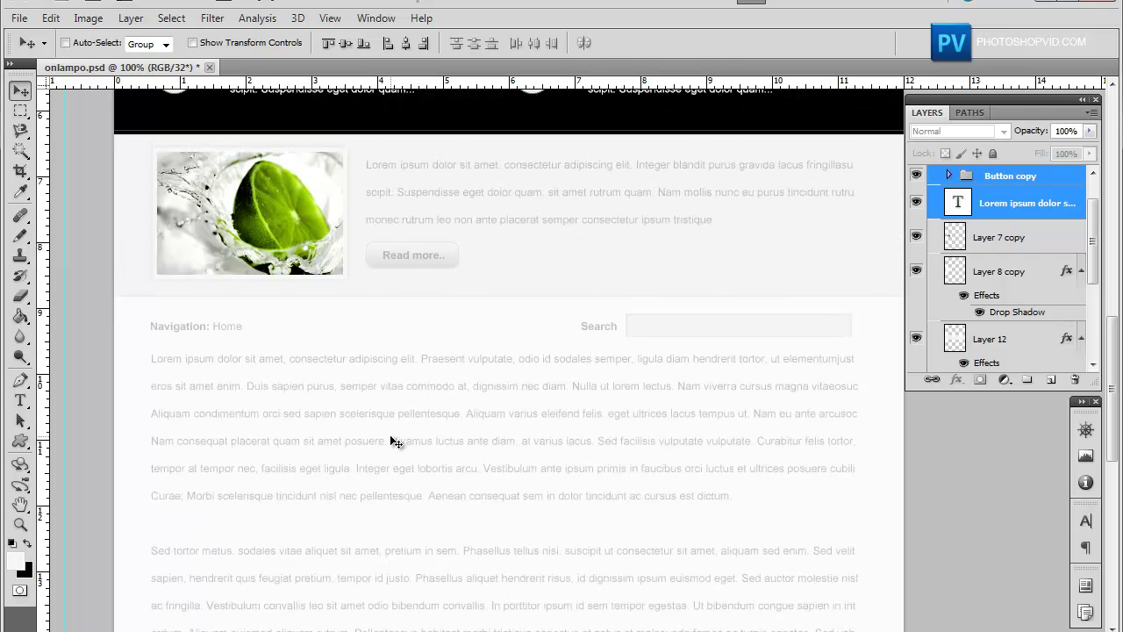
{"action": "left_click", "coordinate": [21, 401]}
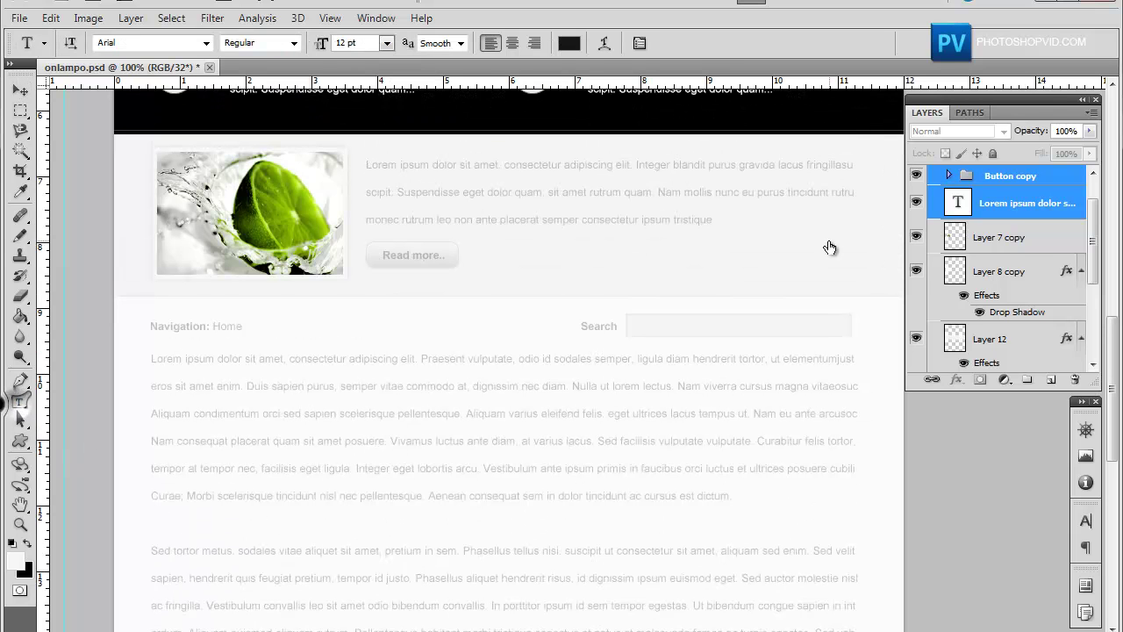
{"action": "scroll", "coordinate": [828, 243], "scroll_direction": "up", "scroll_amount": 1}
{"action": "scroll", "coordinate": [1001, 228], "scroll_direction": "up", "scroll_amount": 1}
{"action": "left_click", "coordinate": [936, 199]}
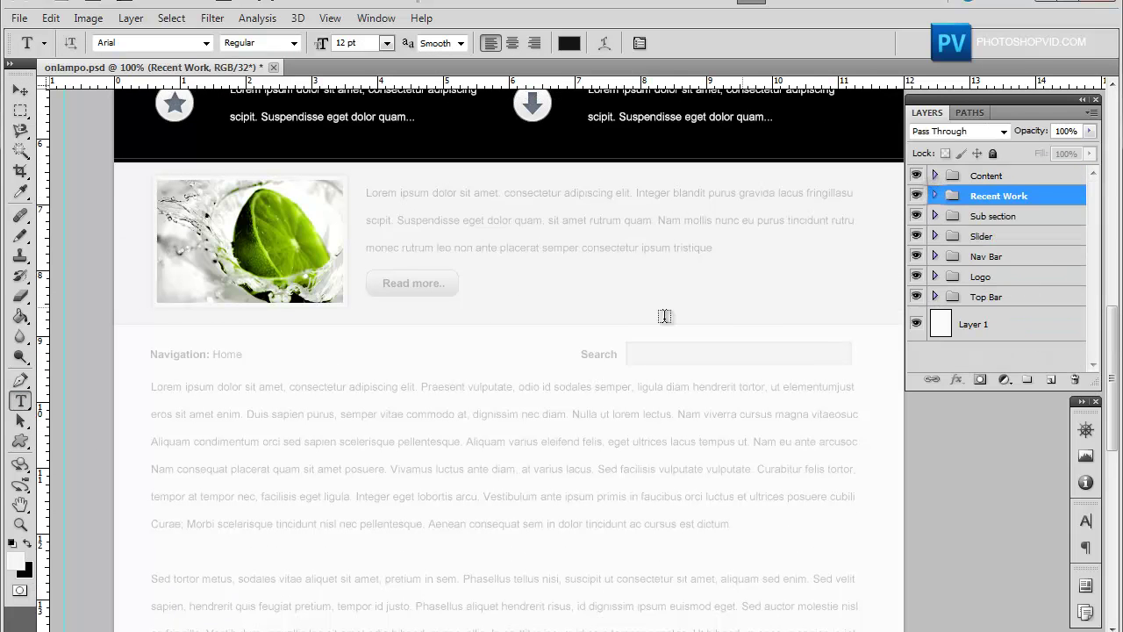
{"action": "scroll", "coordinate": [665, 313], "scroll_direction": "up", "scroll_amount": 1}
{"action": "scroll", "coordinate": [556, 325], "scroll_direction": "up", "scroll_amount": 1}
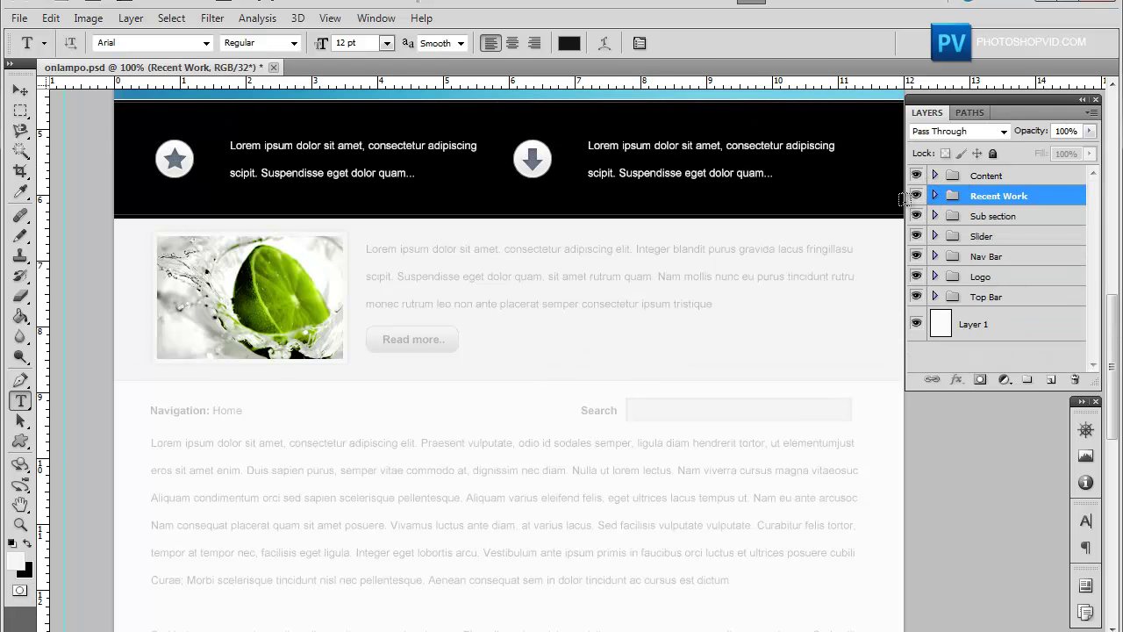
{"action": "left_click", "coordinate": [974, 179]}
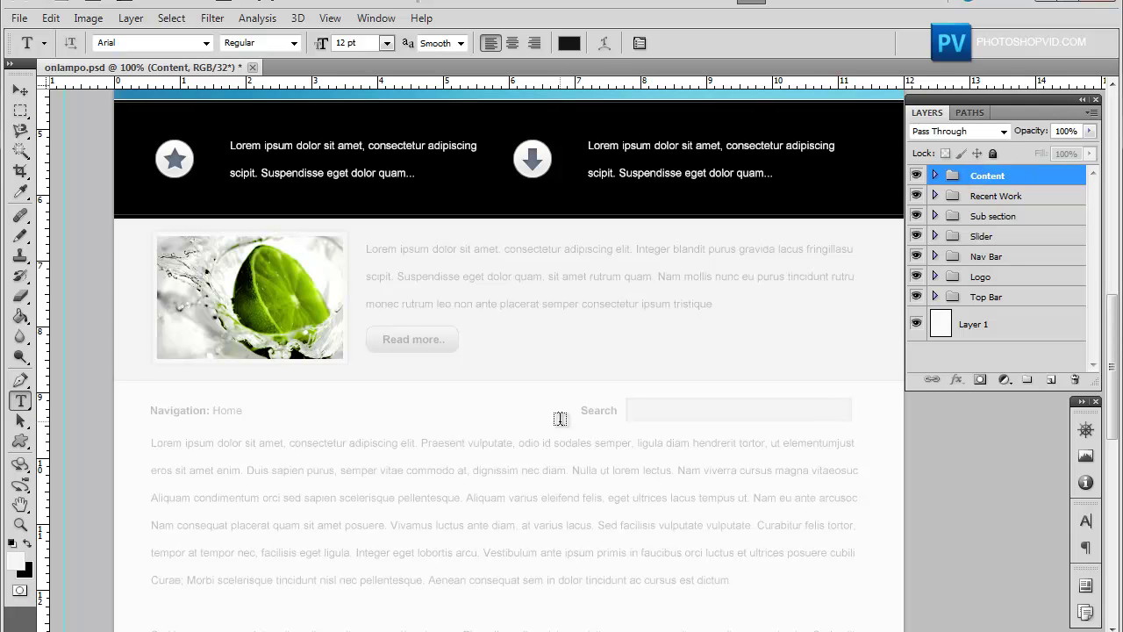
{"action": "scroll", "coordinate": [556, 419], "scroll_direction": "down", "scroll_amount": 1}
{"action": "scroll", "coordinate": [404, 461], "scroll_direction": "down", "scroll_amount": 1}
Delete the blank line between the body paragraphs and commit the text
{"action": "left_click", "coordinate": [151, 532]}
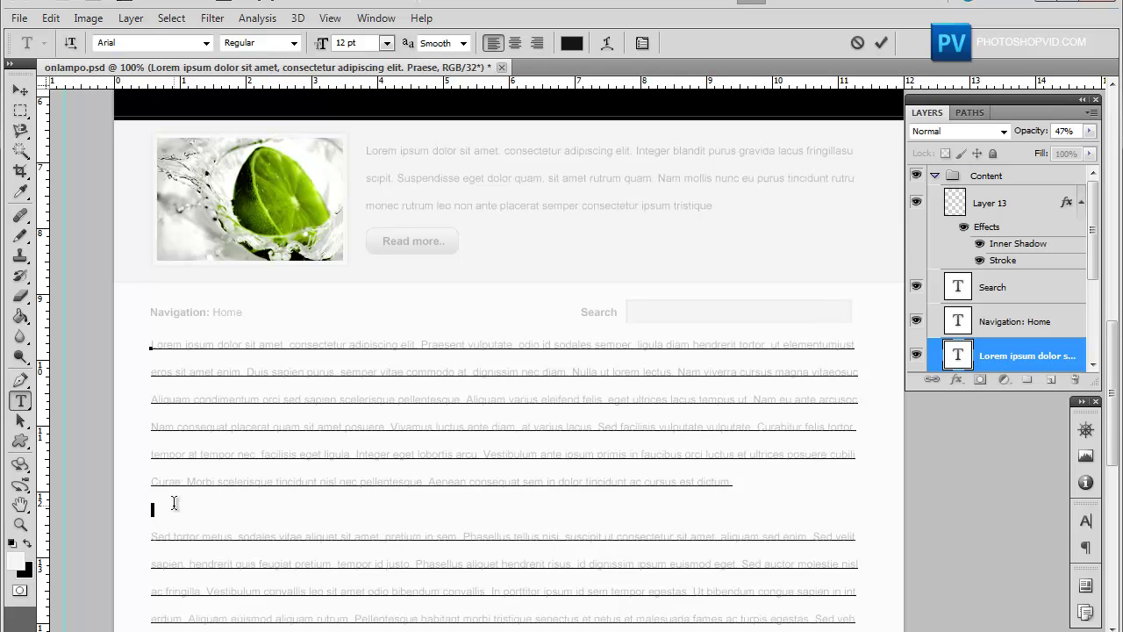
{"action": "key", "text": "BackSpace"}
{"action": "key", "text": "BackSpace"}
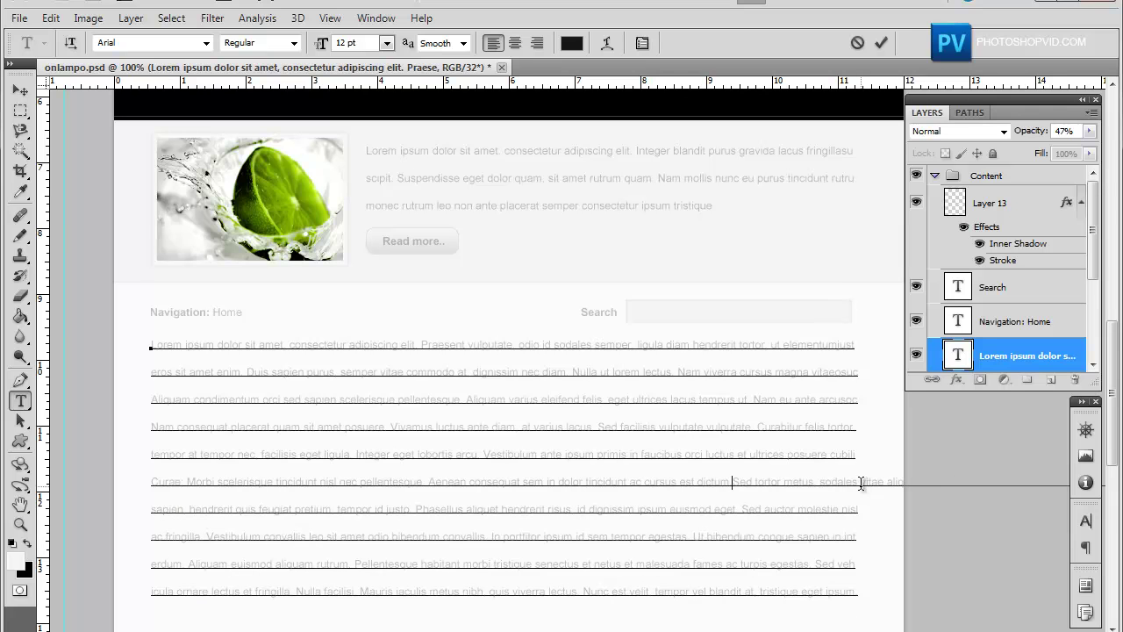
{"action": "mouse_move", "coordinate": [865, 482]}
{"action": "left_mouse_down"}
{"action": "mouse_move", "coordinate": [1041, 493]}
{"action": "mouse_move", "coordinate": [973, 493]}
{"action": "left_mouse_up"}
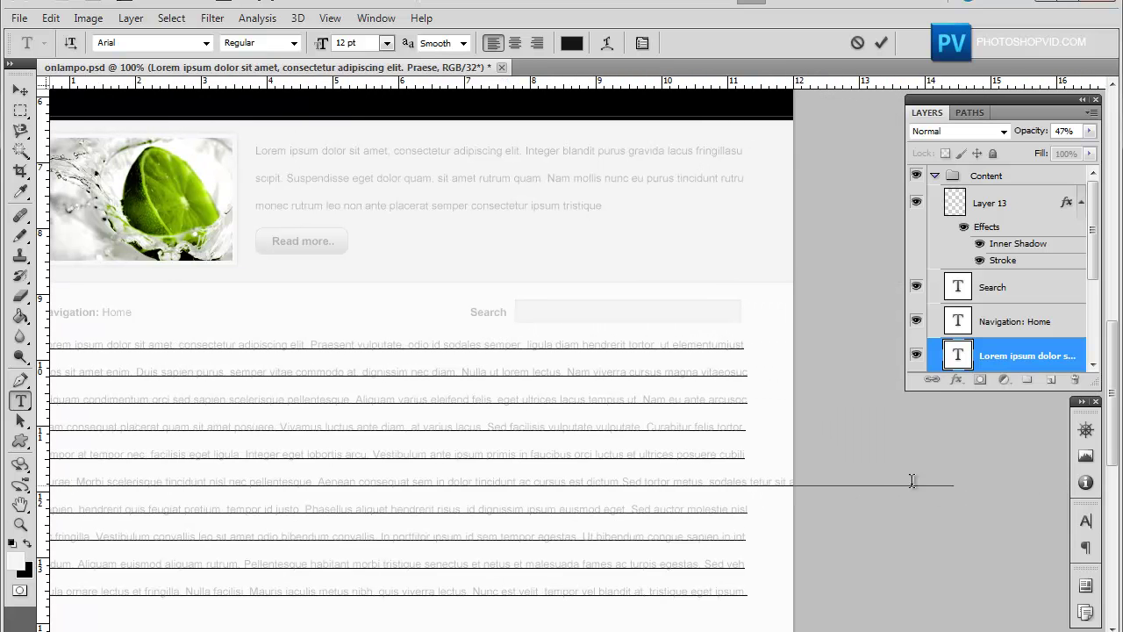
{"action": "scroll", "coordinate": [991, 494], "scroll_direction": "right", "scroll_amount": 1}
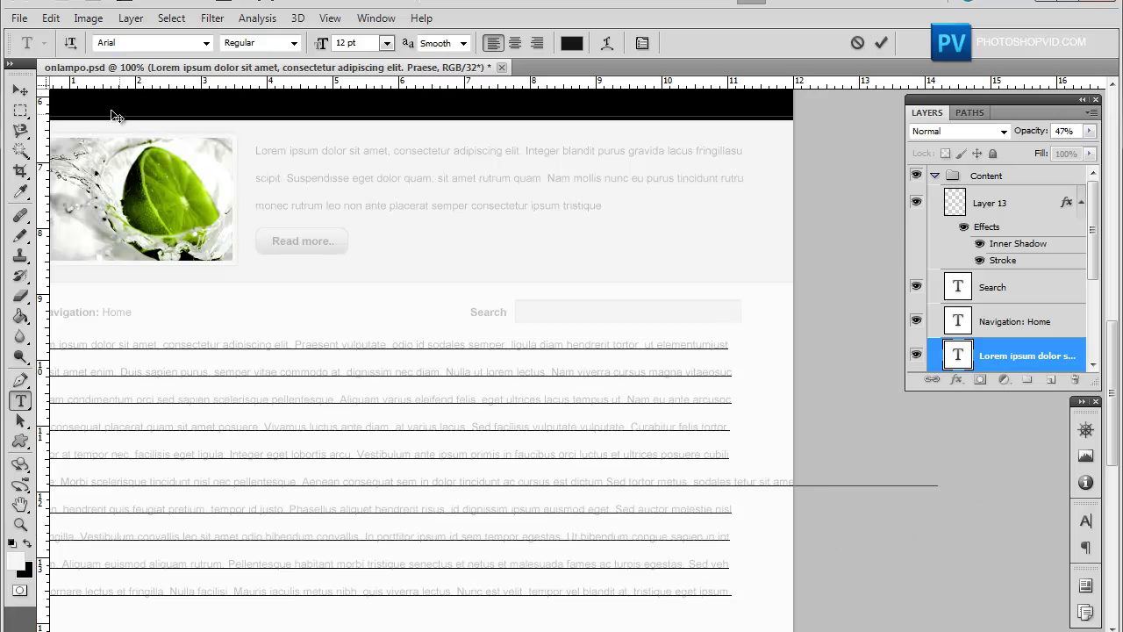
{"action": "left_click", "coordinate": [21, 91]}
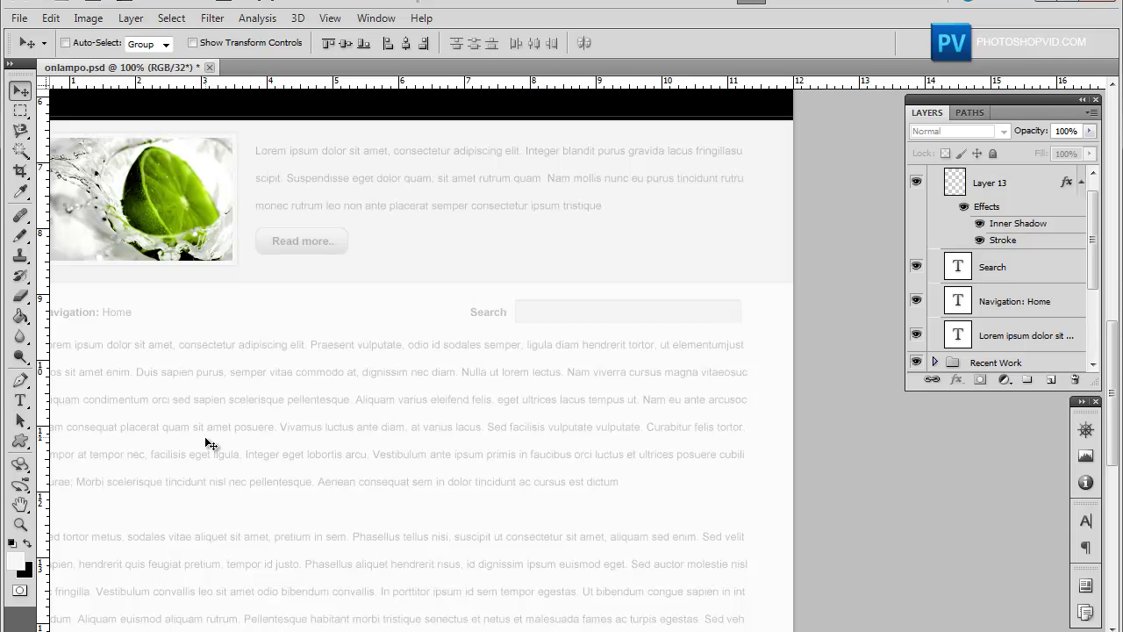
Re-edit the body text, joining 'Sed tortor metus' onto the line ending 'dictum.'
{"action": "left_click", "coordinate": [21, 400]}
{"action": "left_click", "coordinate": [623, 467]}
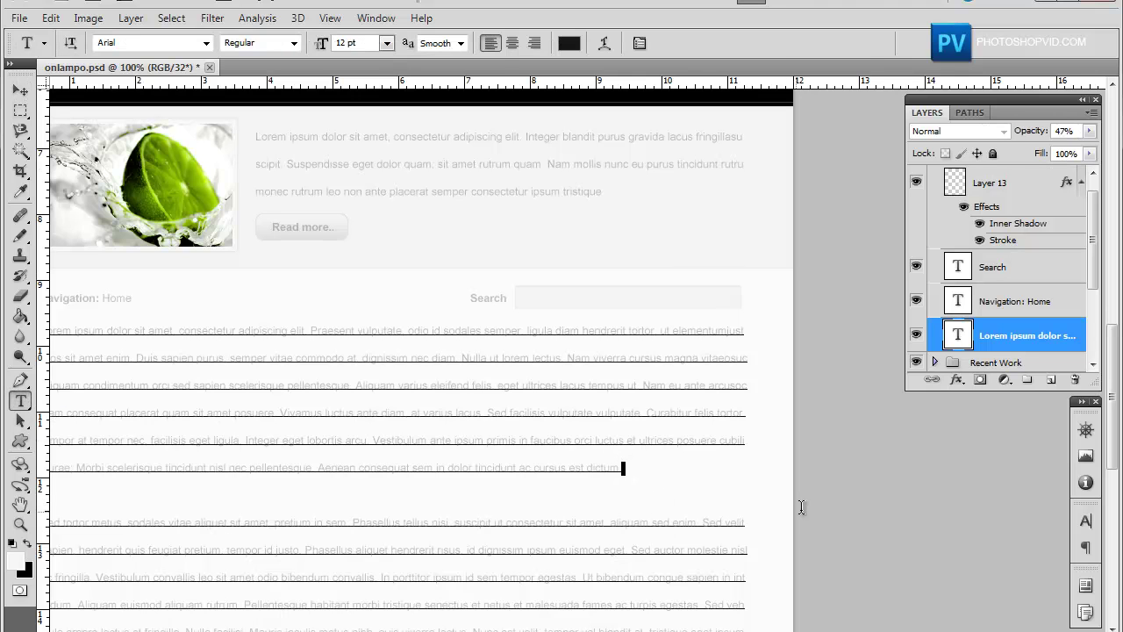
{"action": "key", "text": "Delete"}
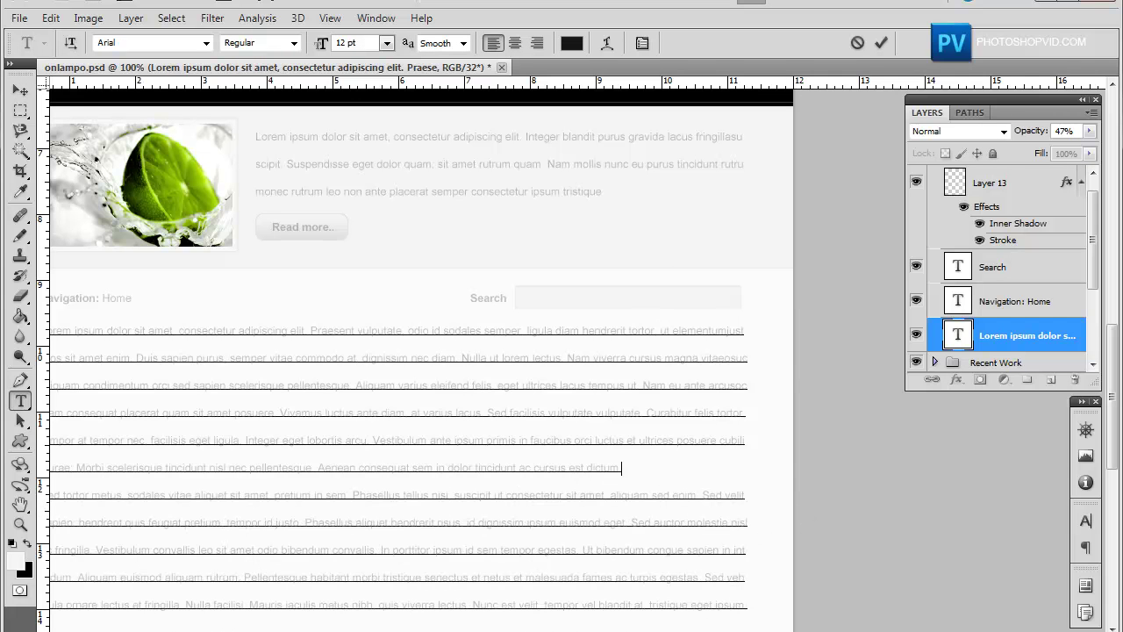
{"action": "scroll", "coordinate": [469, 500], "scroll_direction": "left", "scroll_amount": 4}
{"action": "scroll", "coordinate": [468, 500], "scroll_direction": "left", "scroll_amount": 2}
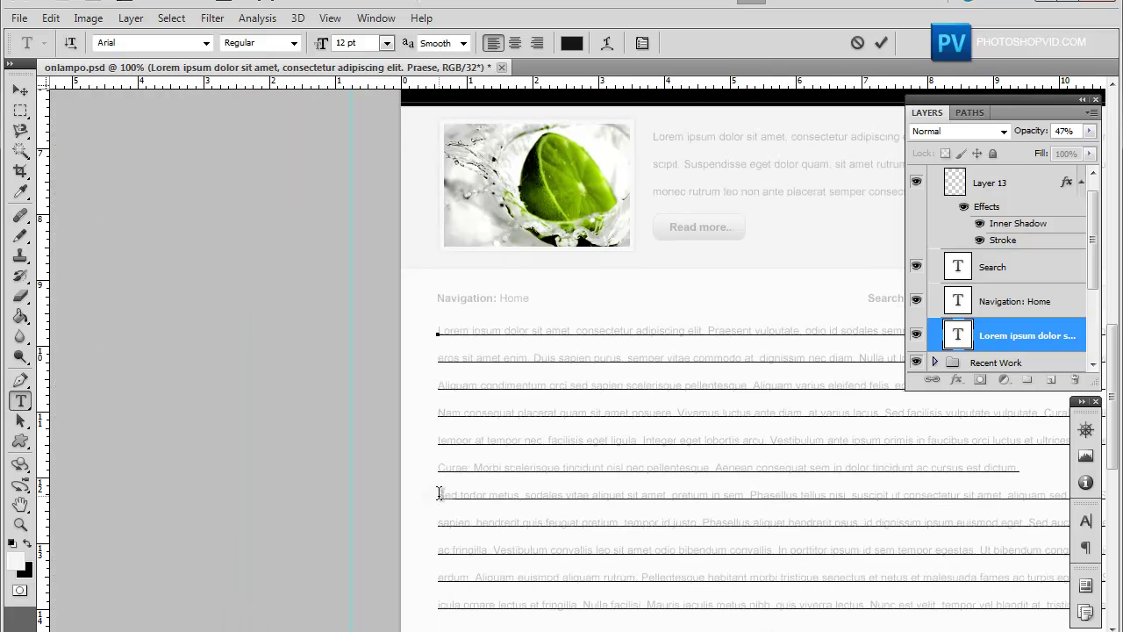
{"action": "key", "text": "Delete"}
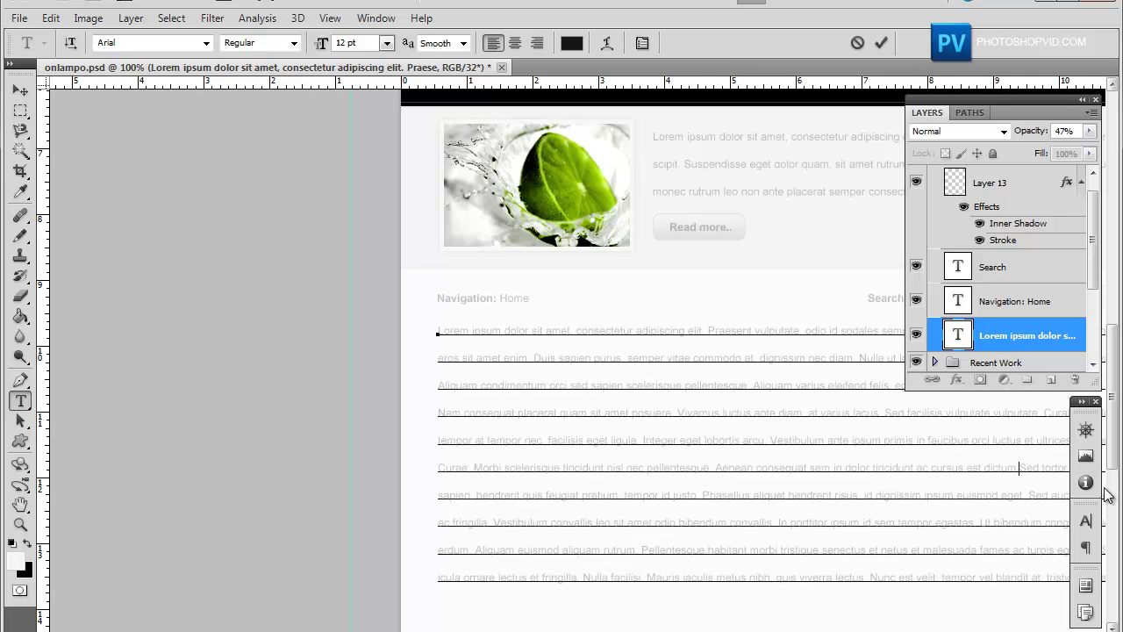
Select and delete the stray words overflowing at that line's end
{"action": "scroll", "coordinate": [468, 500], "scroll_direction": "right", "scroll_amount": 5}
{"action": "scroll", "coordinate": [469, 500], "scroll_direction": "right", "scroll_amount": 3}
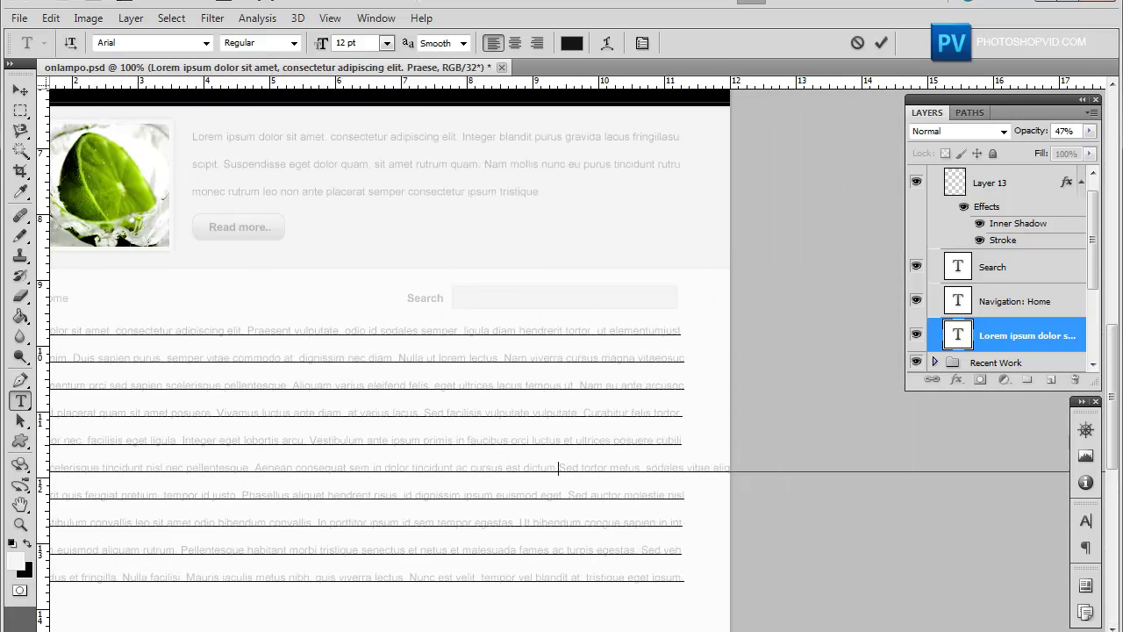
{"action": "mouse_move", "coordinate": [686, 467]}
{"action": "left_mouse_down"}
{"action": "mouse_move", "coordinate": [1119, 481]}
{"action": "mouse_move", "coordinate": [1110, 470]}
{"action": "left_mouse_up"}
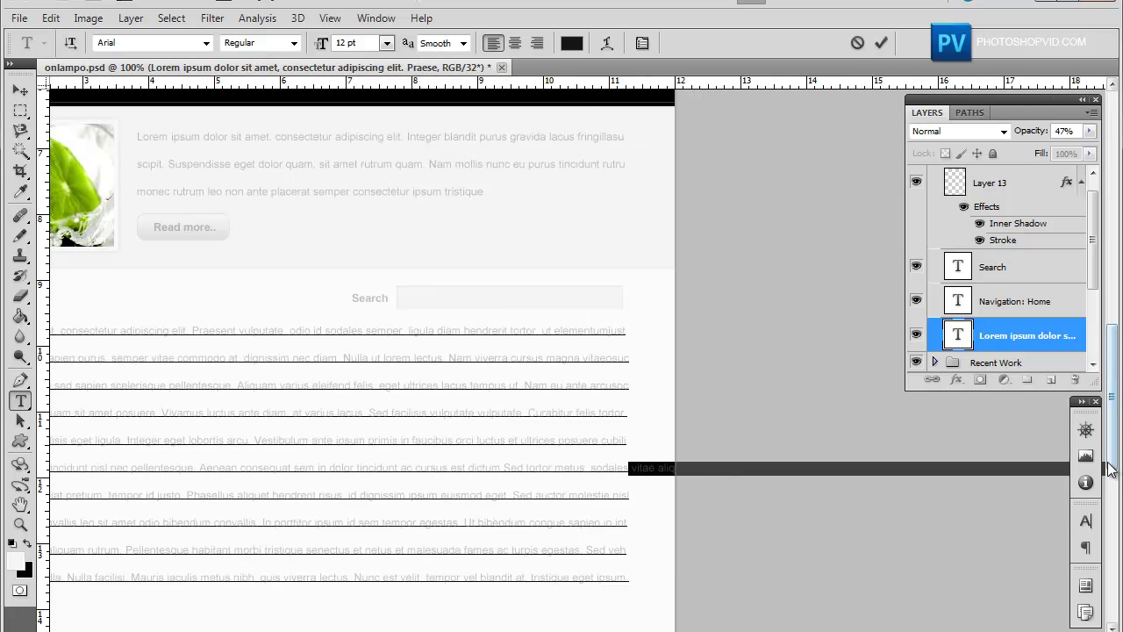
{"action": "left_click", "coordinate": [1110, 469]}
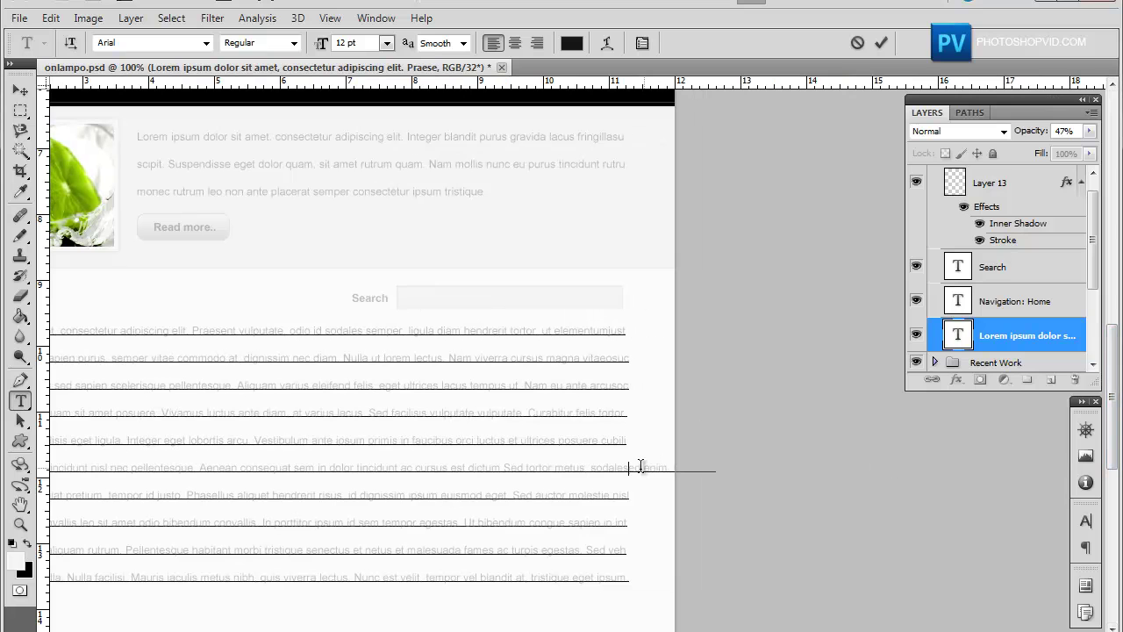
{"action": "mouse_move", "coordinate": [627, 469]}
{"action": "left_mouse_down"}
{"action": "mouse_move", "coordinate": [769, 489]}
{"action": "mouse_move", "coordinate": [781, 473]}
{"action": "left_mouse_up"}
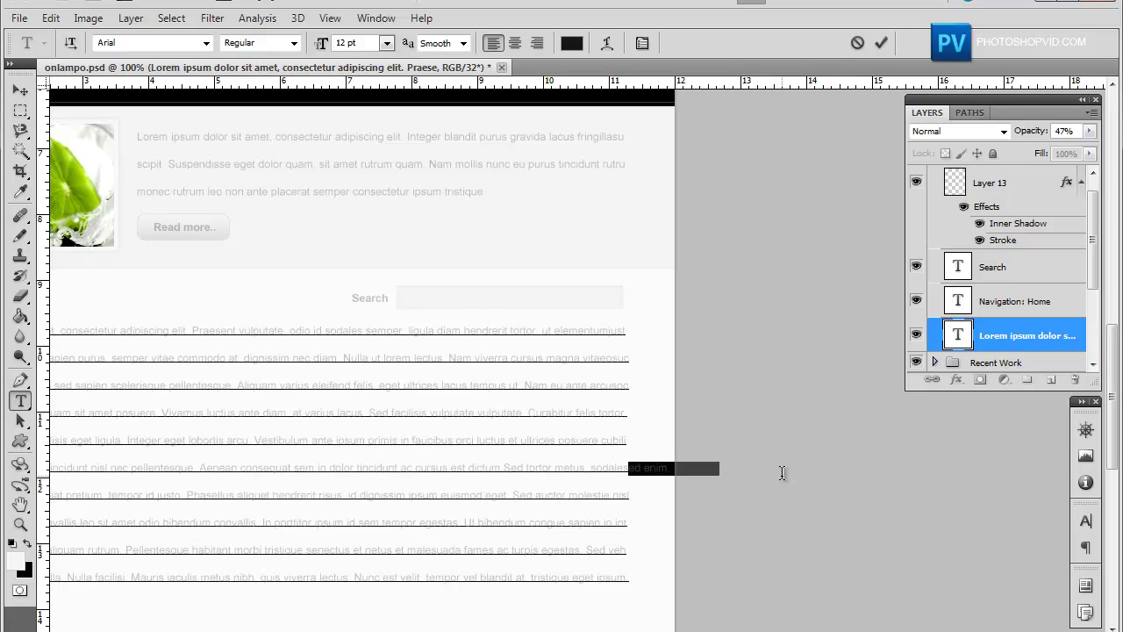
{"action": "key", "text": "Delete"}
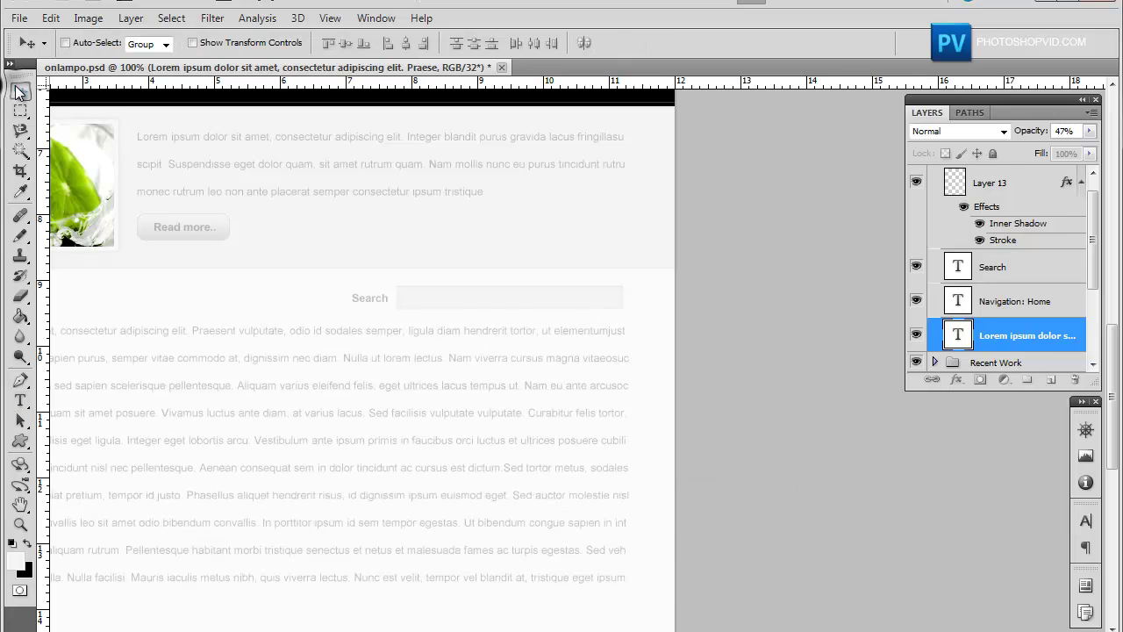
Commit the paragraph edit, then select the Search text layer together with Layer 13
{"action": "left_click", "coordinate": [20, 90]}
{"action": "scroll", "coordinate": [360, 351], "scroll_direction": "left", "scroll_amount": 5}
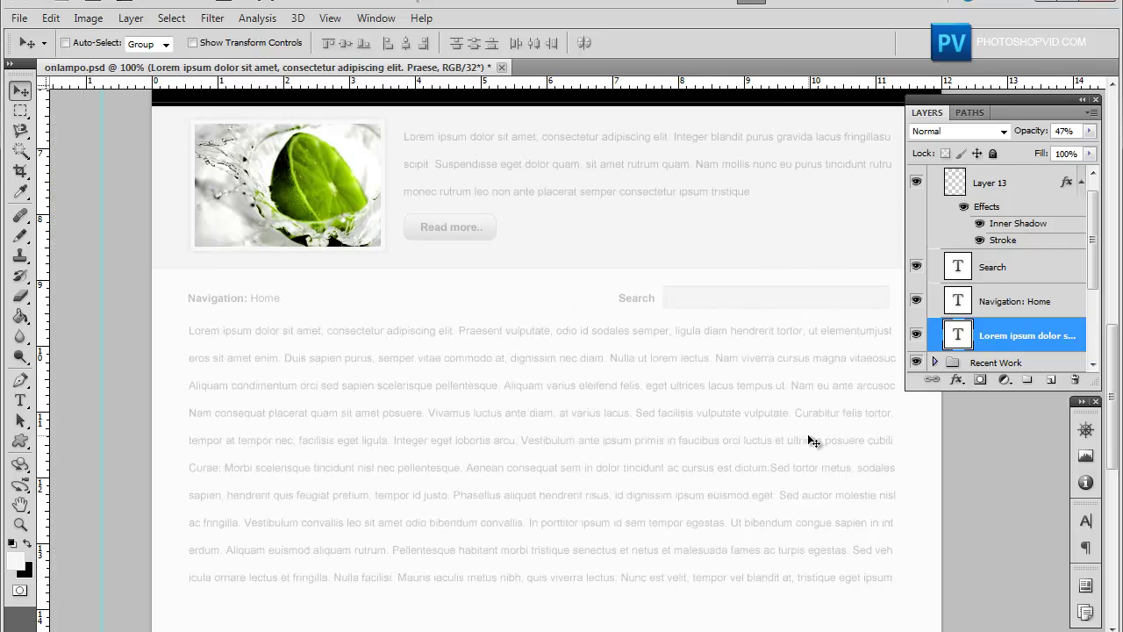
{"action": "left_click", "coordinate": [989, 268]}
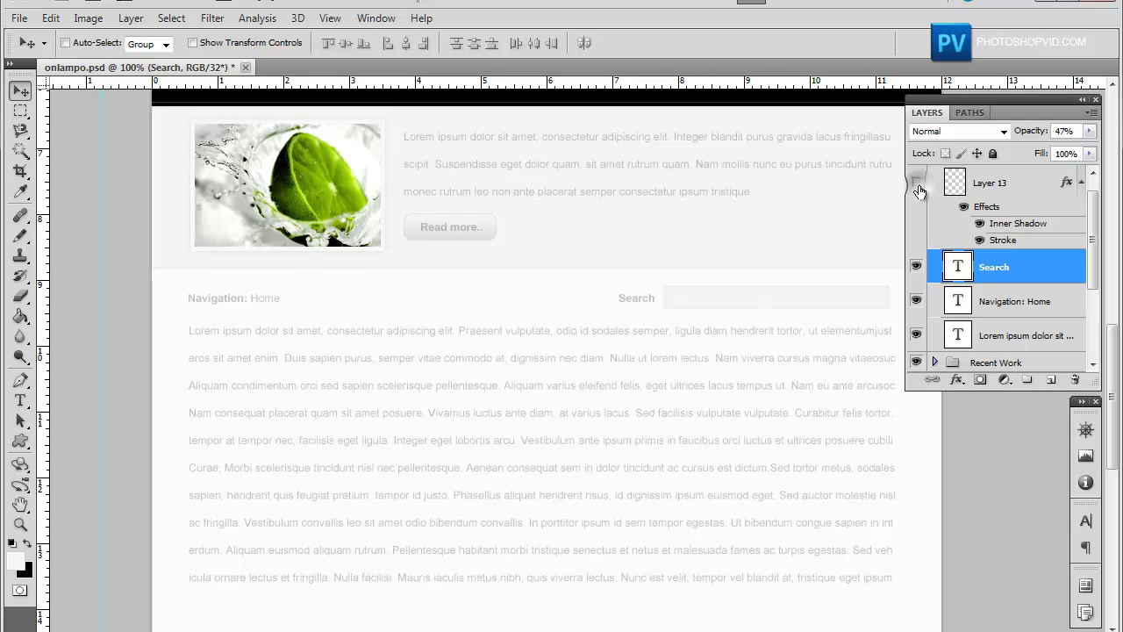
{"action": "left_click", "coordinate": [1015, 188], "text": "ctrl"}
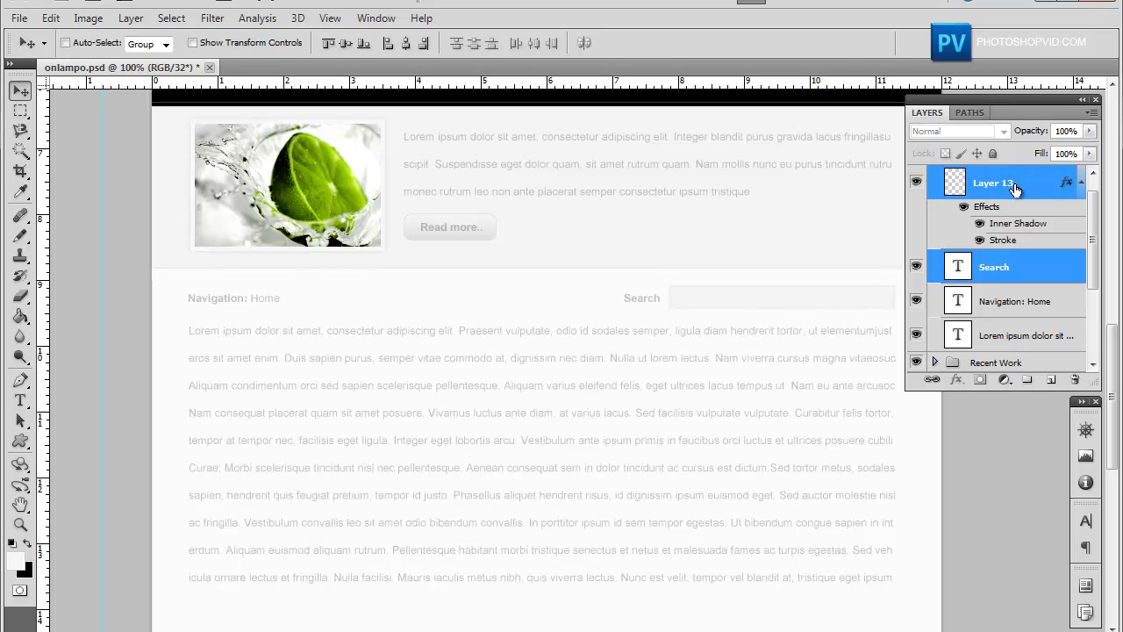
Zoom out to review the whole layout, then return to 100% and scroll back to the top
{"action": "key", "text": "ctrl+minus"}
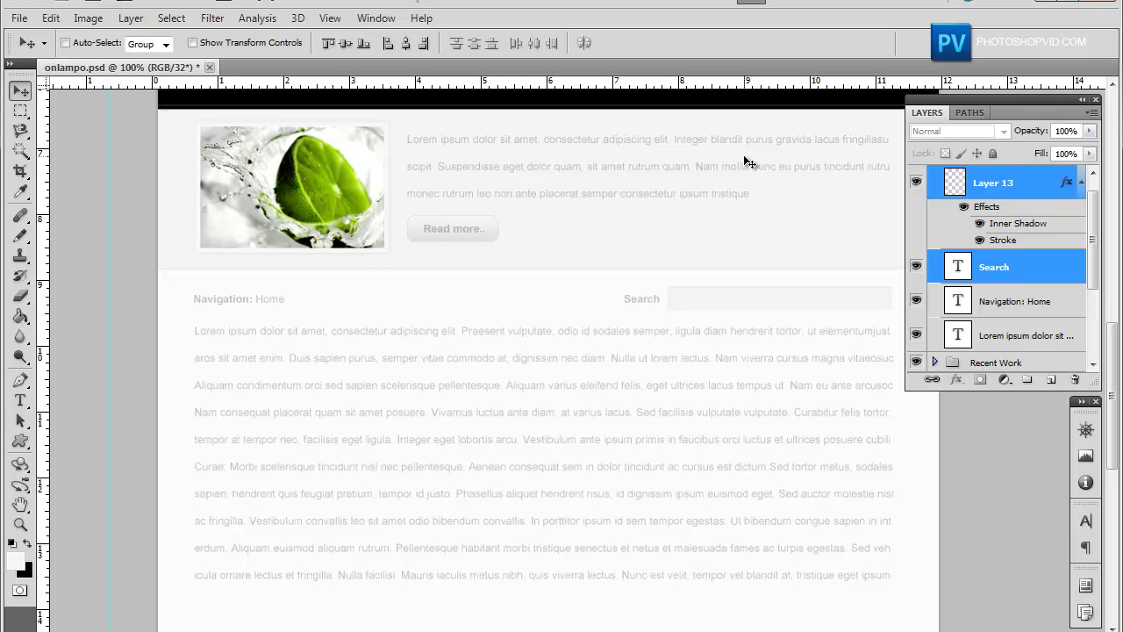
{"action": "scroll", "coordinate": [685, 434], "scroll_direction": "up", "scroll_amount": 5}
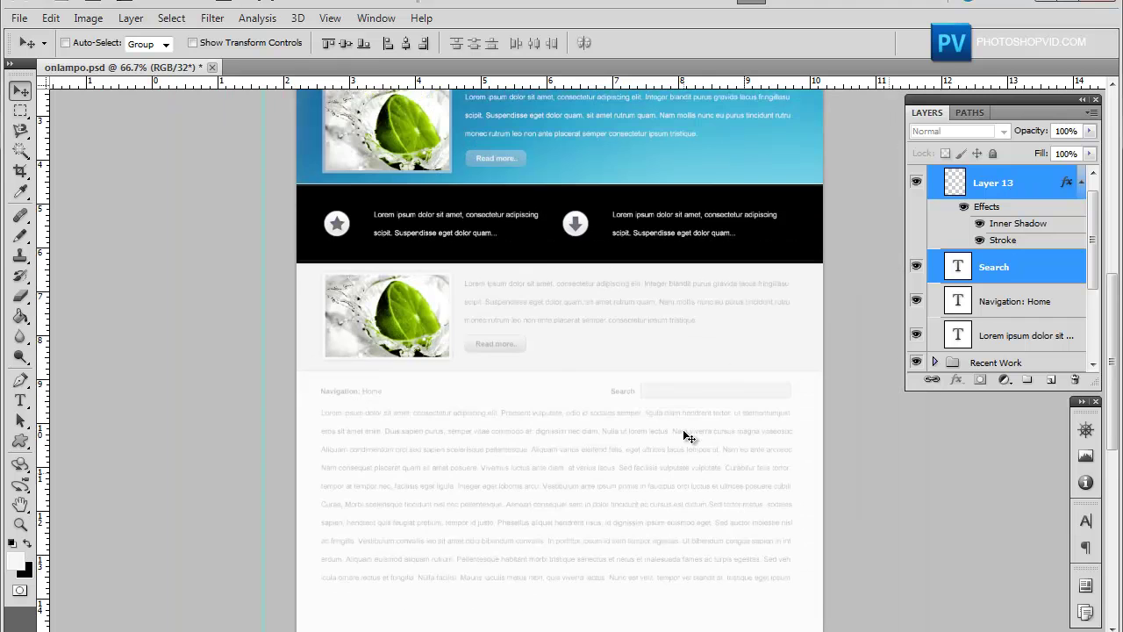
{"action": "scroll", "coordinate": [689, 436], "scroll_direction": "up", "scroll_amount": 1}
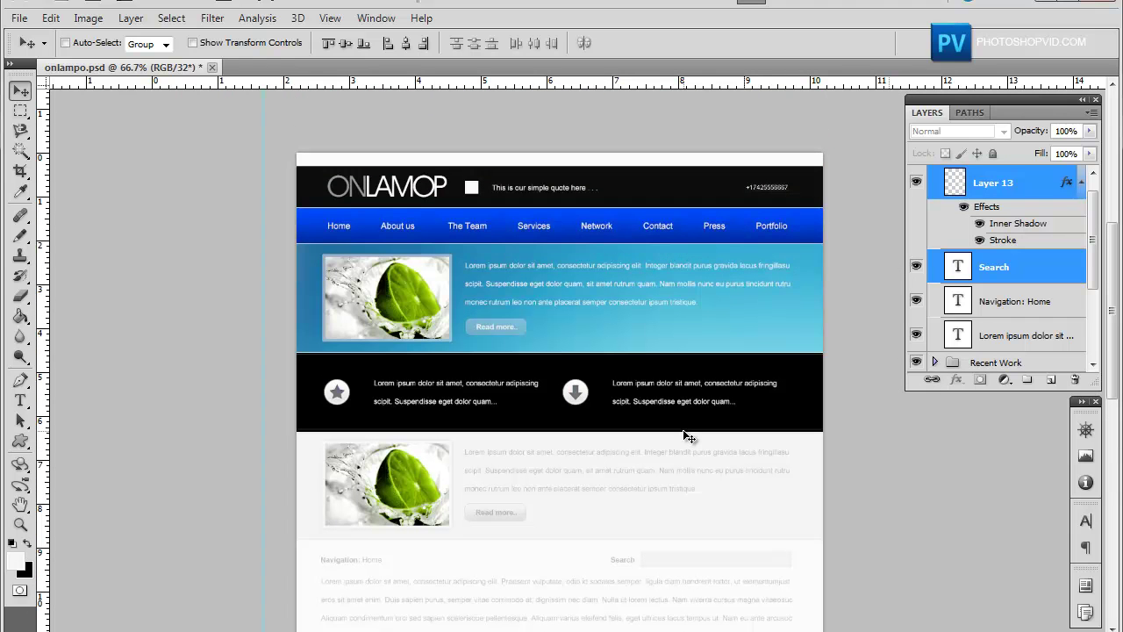
{"action": "scroll", "coordinate": [688, 436], "scroll_direction": "down", "scroll_amount": 2}
{"action": "scroll", "coordinate": [689, 436], "scroll_direction": "down", "scroll_amount": 3}
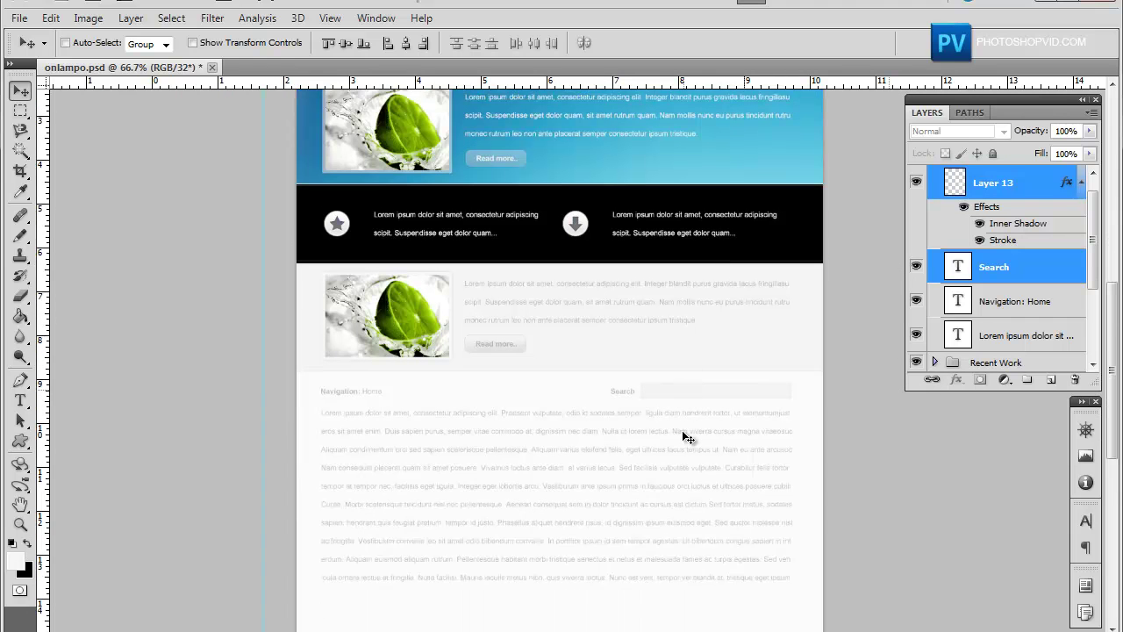
{"action": "scroll", "coordinate": [689, 436], "scroll_direction": "down", "scroll_amount": 2}
{"action": "scroll", "coordinate": [689, 436], "scroll_direction": "down", "scroll_amount": 1}
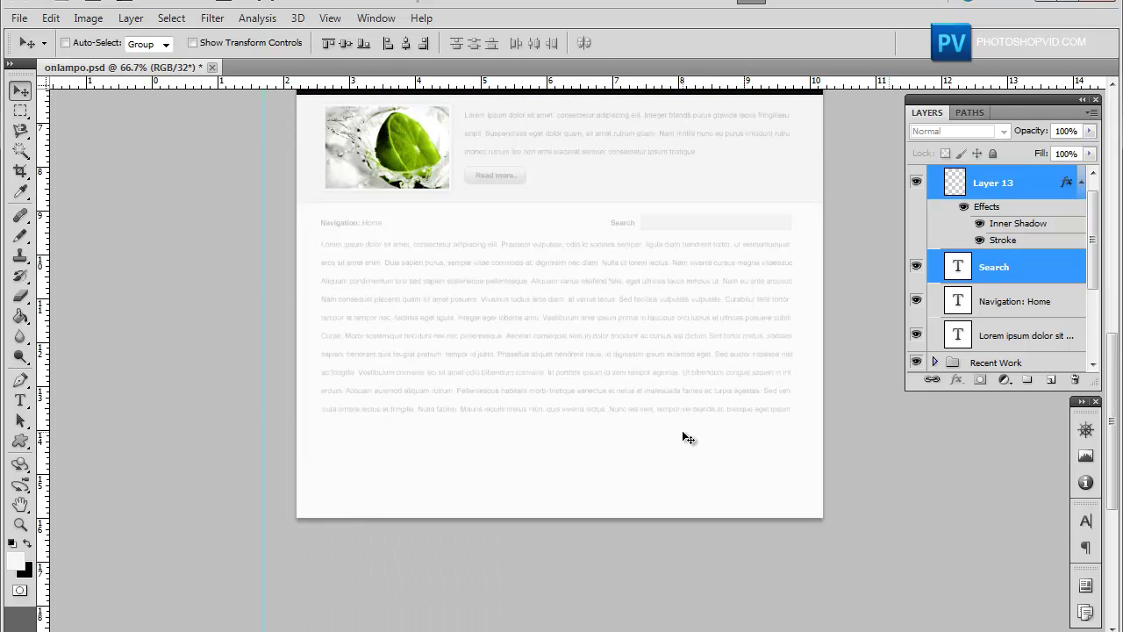
{"action": "scroll", "coordinate": [688, 437], "scroll_direction": "up", "scroll_amount": 1}
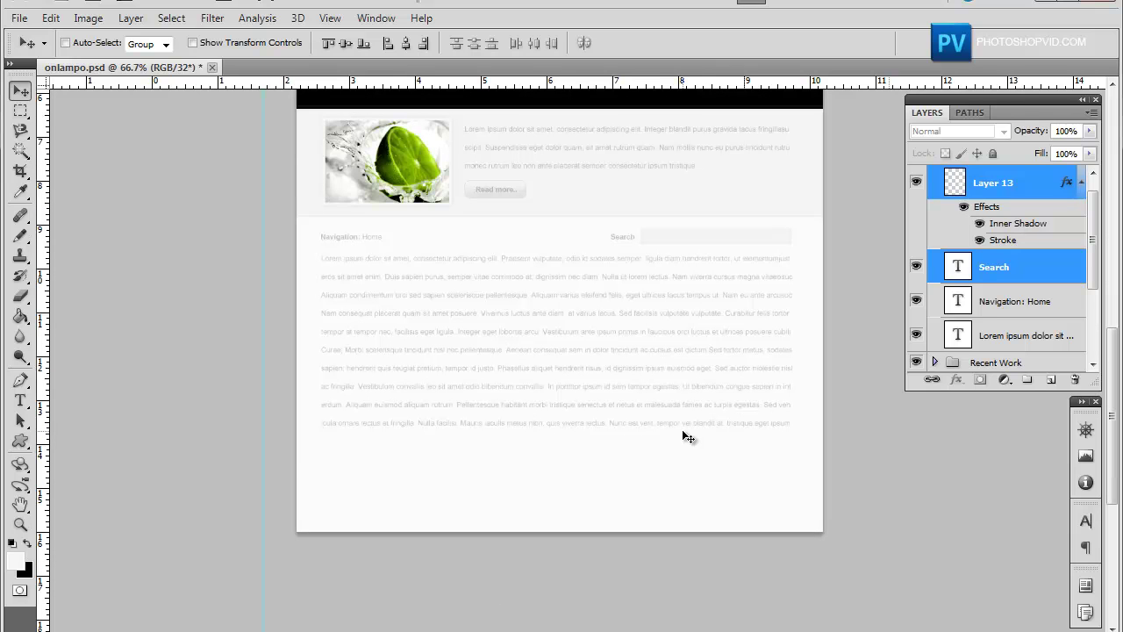
{"action": "key", "text": "ctrl+plus"}
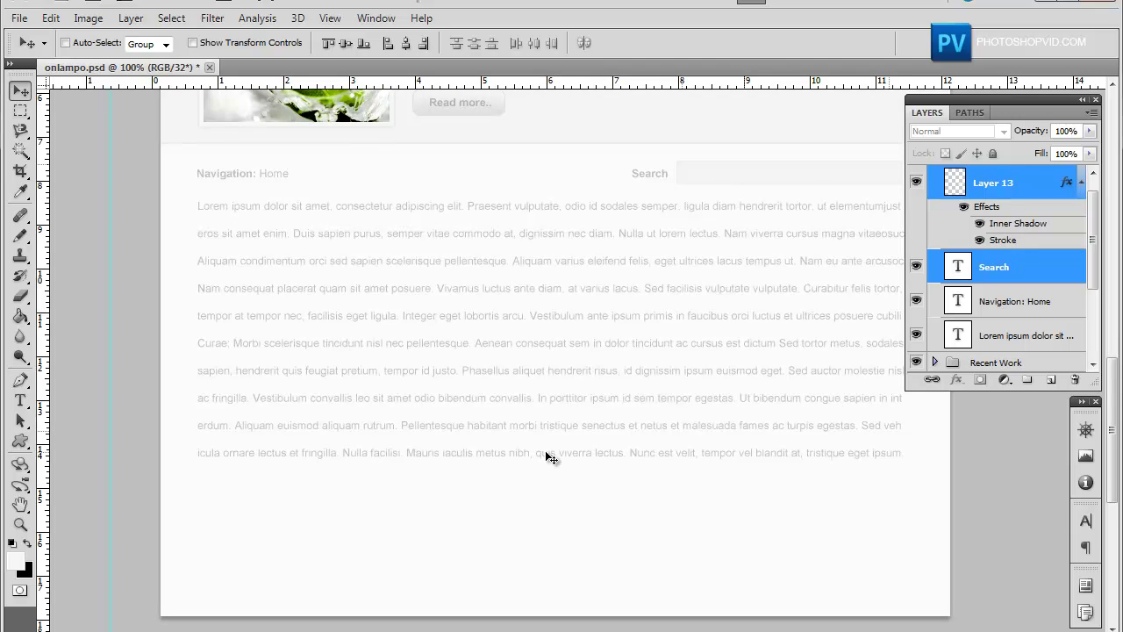
{"action": "scroll", "coordinate": [545, 452], "scroll_direction": "up", "scroll_amount": 3}
{"action": "scroll", "coordinate": [546, 453], "scroll_direction": "up", "scroll_amount": 6}
{"action": "scroll", "coordinate": [549, 457], "scroll_direction": "up", "scroll_amount": 6}
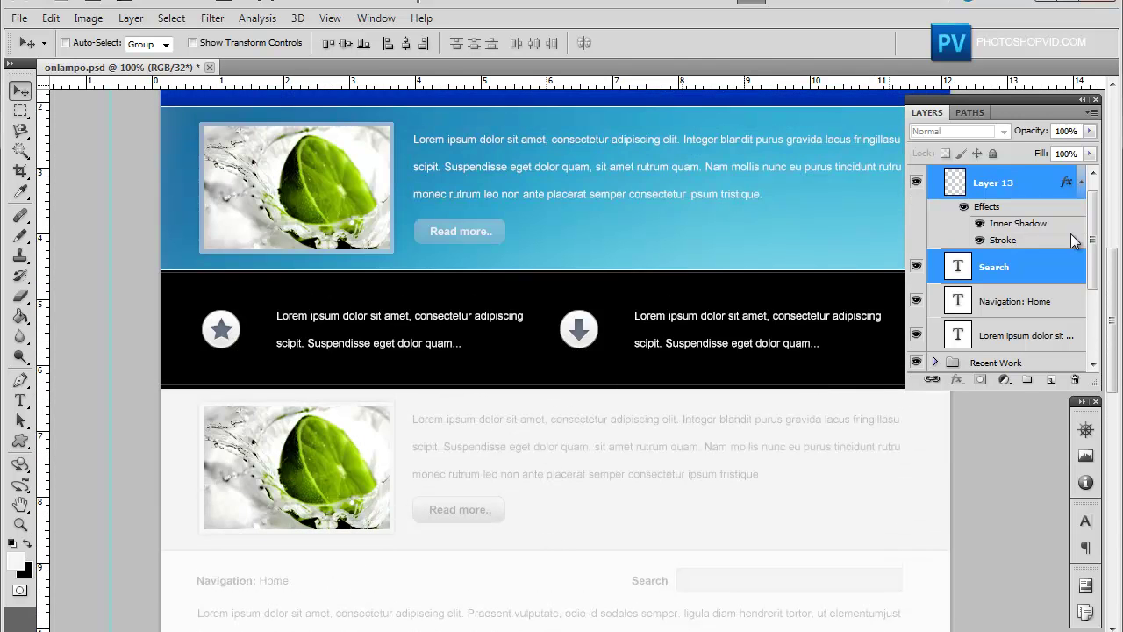
{"action": "scroll", "coordinate": [1009, 228], "scroll_direction": "up", "scroll_amount": 2}
Collapse the Content group and add a new top-level layer group named Footer
{"action": "left_click", "coordinate": [935, 177]}
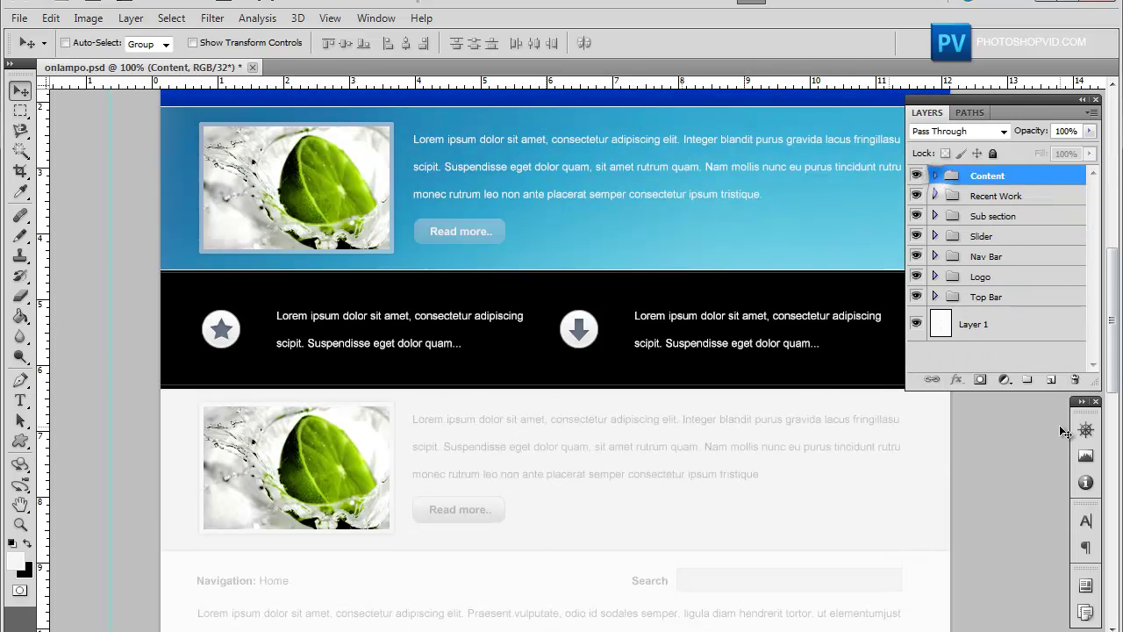
{"action": "left_click", "coordinate": [1027, 379]}
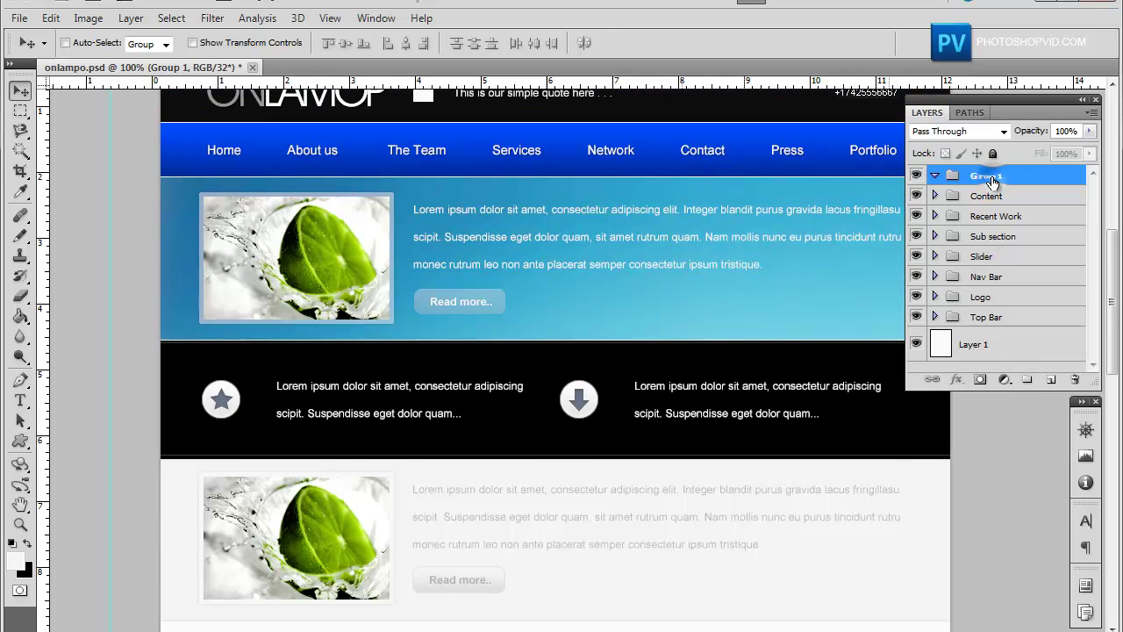
{"action": "double_click", "coordinate": [988, 176]}
{"action": "type", "text": "Footer"}
{"action": "left_click", "coordinate": [419, 372]}
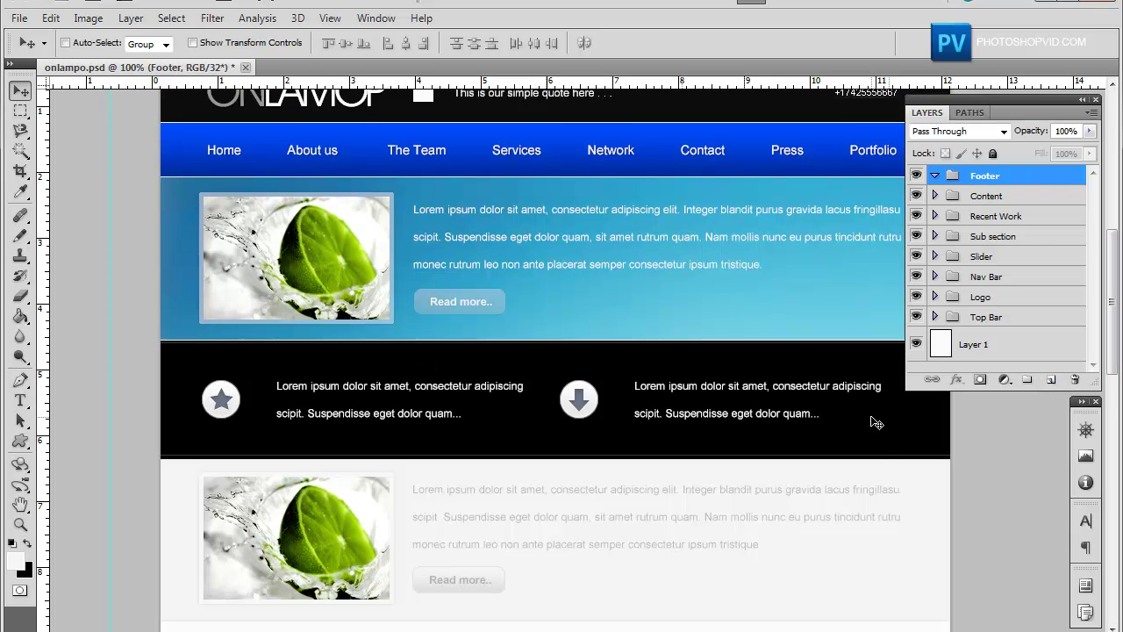
{"action": "scroll", "coordinate": [881, 412], "scroll_direction": "down", "scroll_amount": 1}
{"action": "scroll", "coordinate": [935, 301], "scroll_direction": "down", "scroll_amount": 2}
{"action": "scroll", "coordinate": [936, 301], "scroll_direction": "down", "scroll_amount": 3}
{"action": "scroll", "coordinate": [903, 313], "scroll_direction": "down", "scroll_amount": 3}
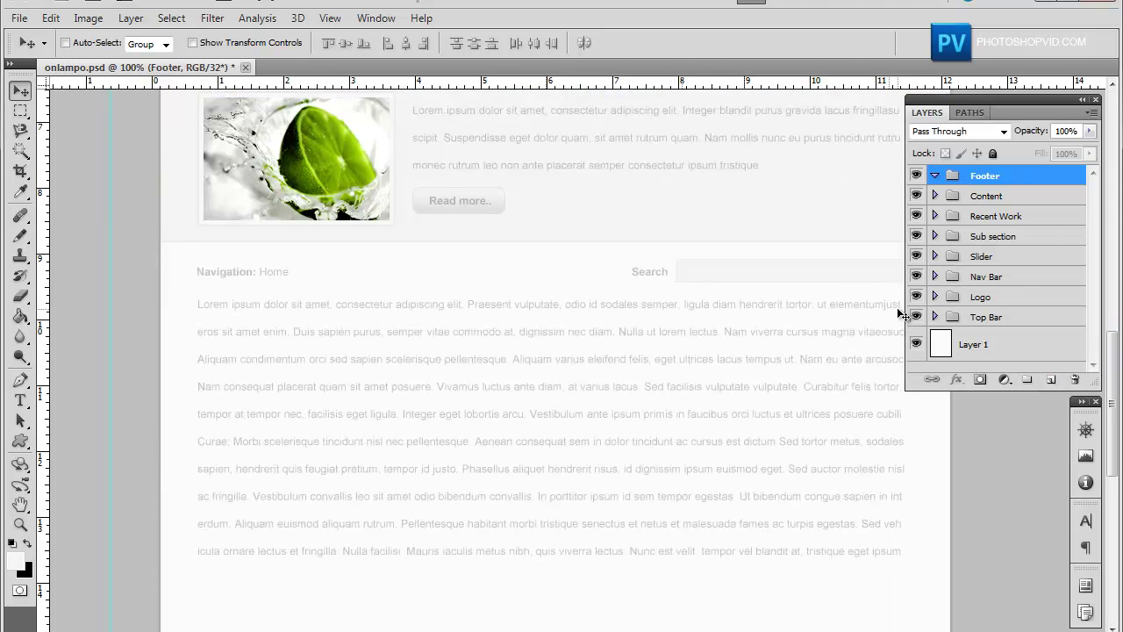
{"action": "scroll", "coordinate": [902, 313], "scroll_direction": "down", "scroll_amount": 2}
{"action": "scroll", "coordinate": [902, 313], "scroll_direction": "down", "scroll_amount": 2}
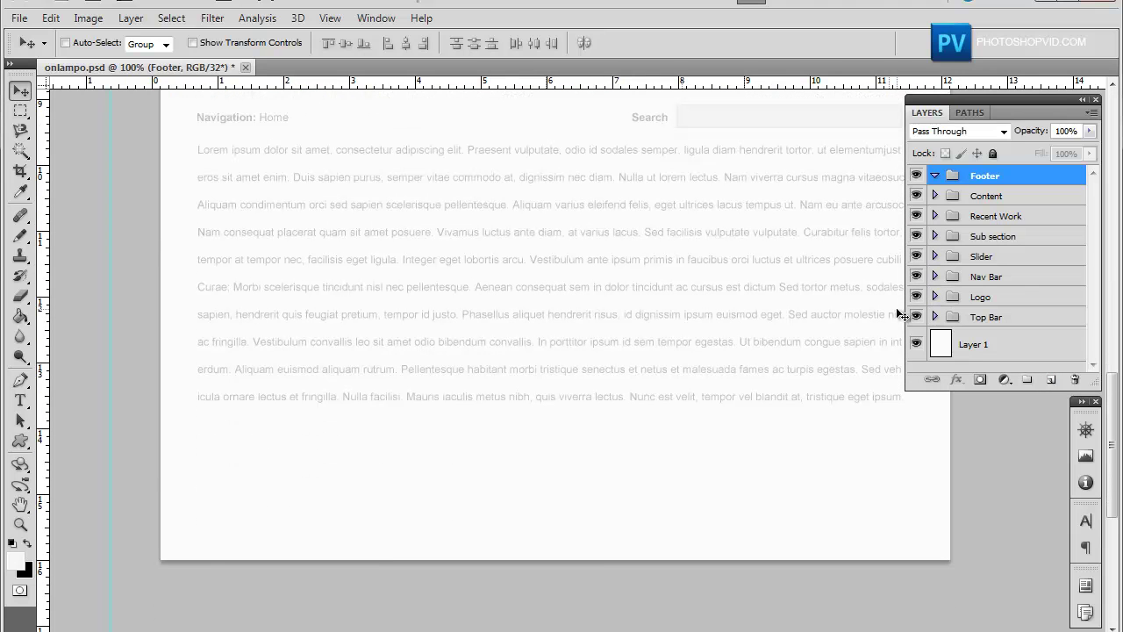
Add a new Layer 14 inside Footer and marquee-select a full-width strip along the page bottom
{"action": "left_click", "coordinate": [24, 112]}
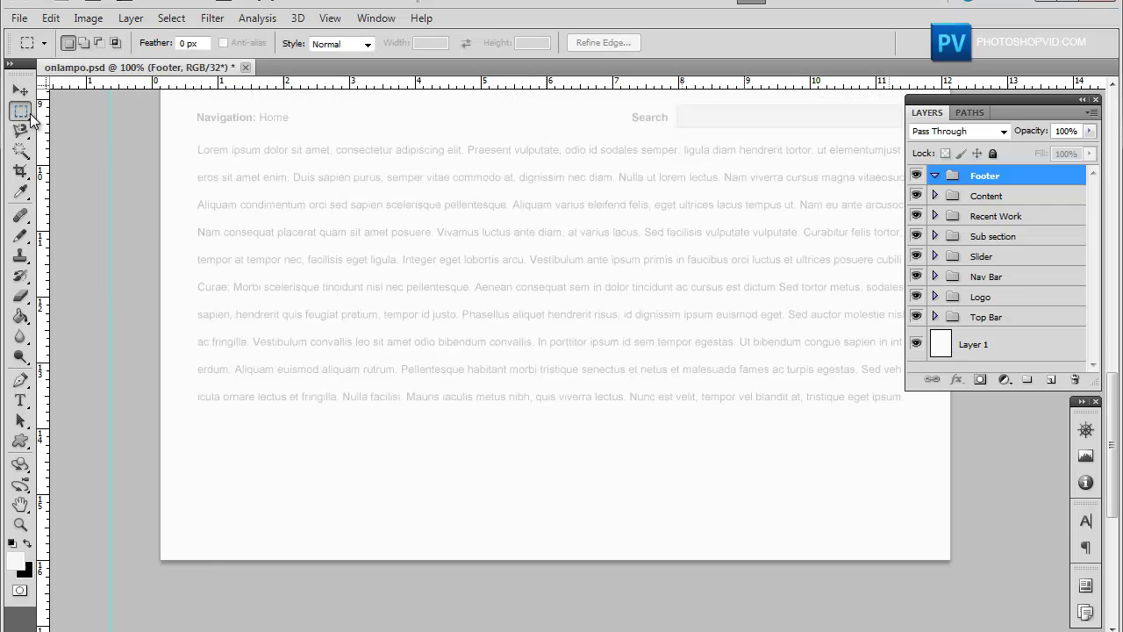
{"action": "left_click", "coordinate": [1051, 379]}
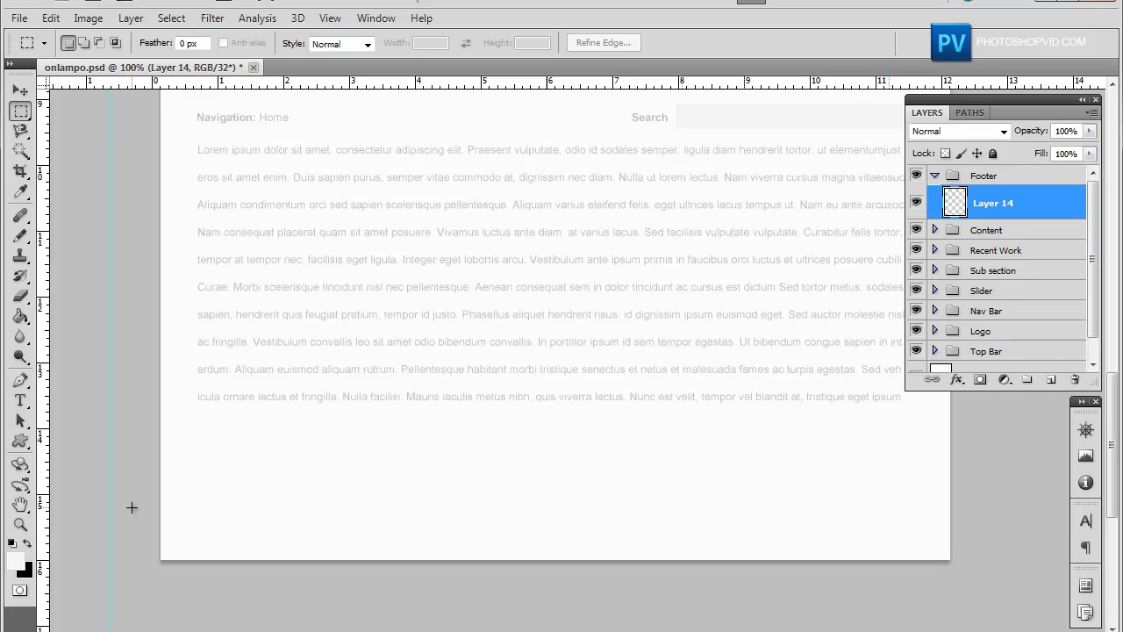
{"action": "left_click_drag", "start_coordinate": [132, 497], "coordinate": [984, 628]}
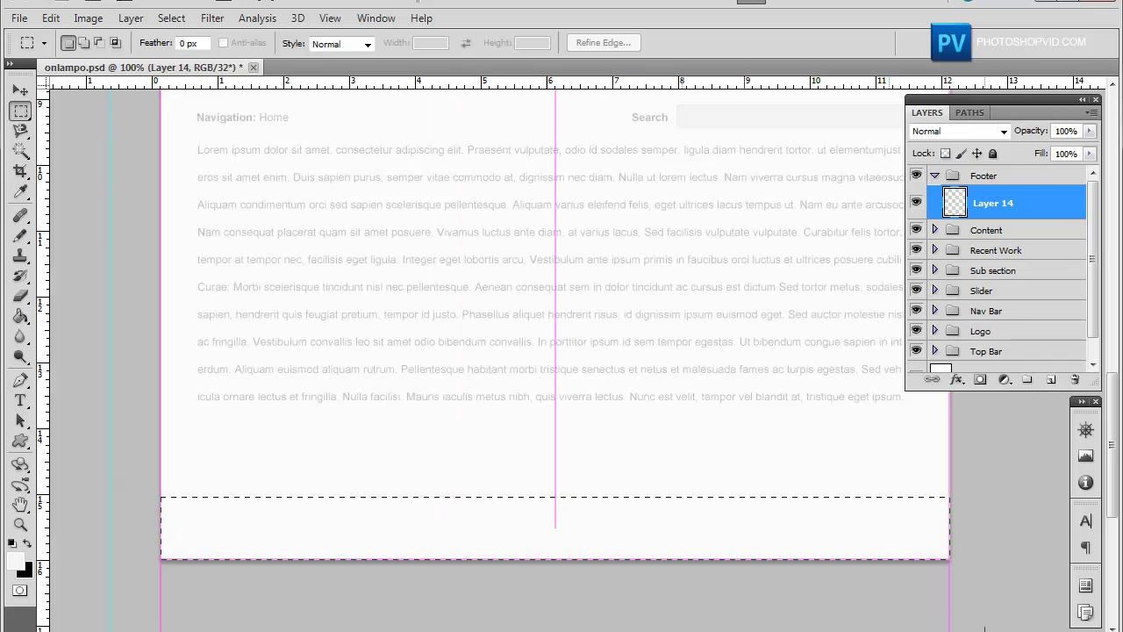
{"action": "left_click", "coordinate": [449, 500]}
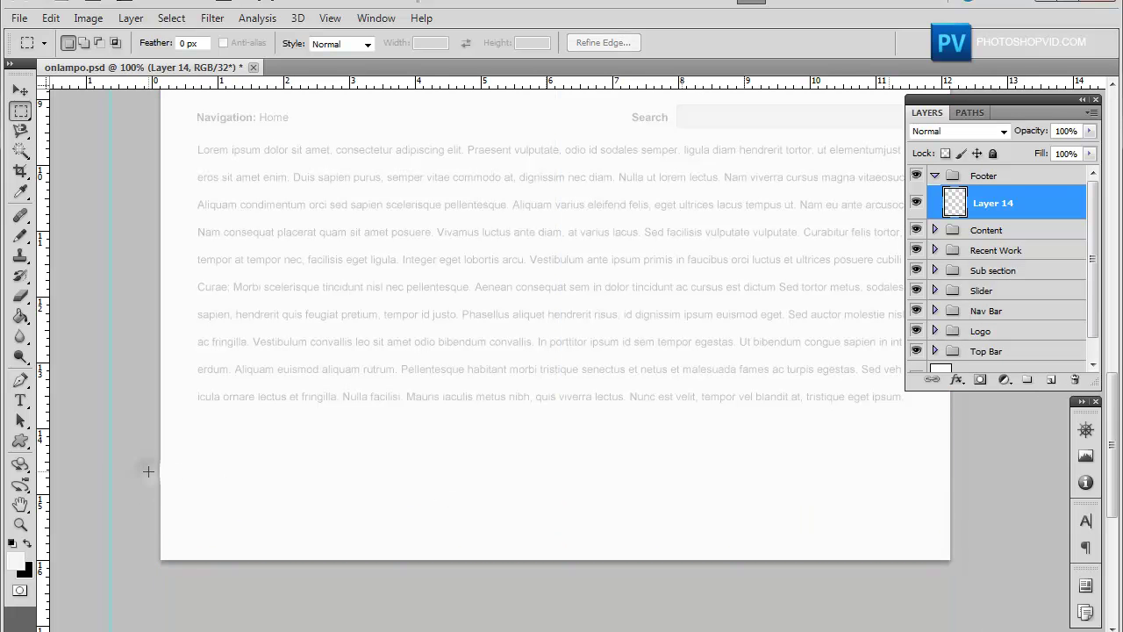
{"action": "left_click_drag", "start_coordinate": [148, 471], "coordinate": [957, 606]}
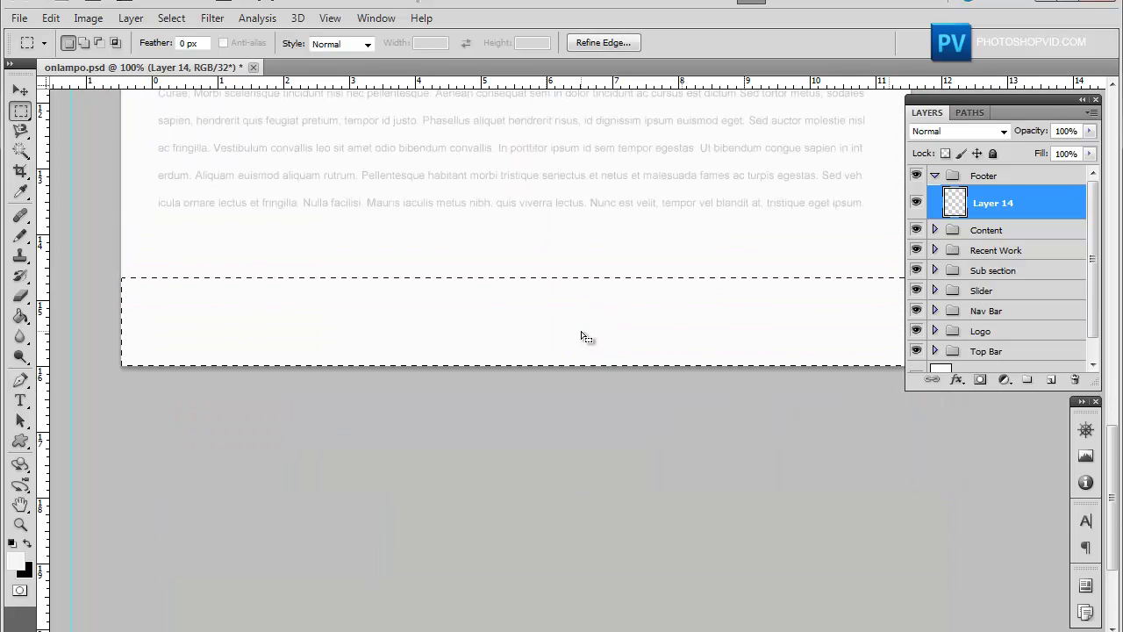
{"action": "scroll", "coordinate": [582, 337], "scroll_direction": "up", "scroll_amount": 2}
{"action": "scroll", "coordinate": [584, 334], "scroll_direction": "up", "scroll_amount": 2}
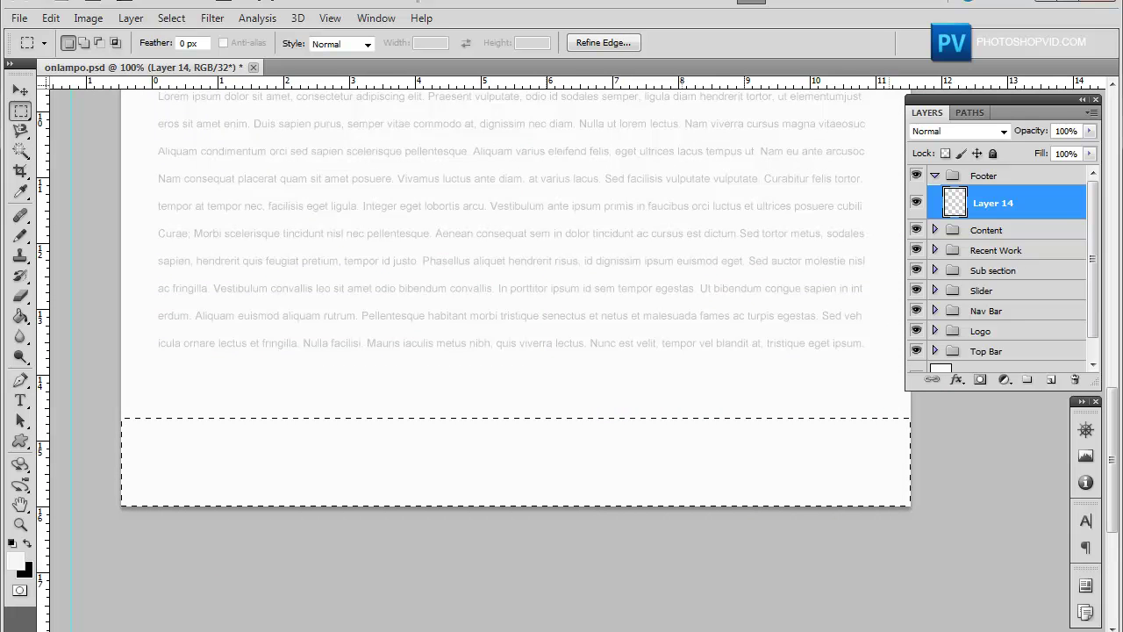
{"action": "scroll", "coordinate": [766, 593], "scroll_direction": "left", "scroll_amount": 4}
{"action": "scroll", "coordinate": [766, 593], "scroll_direction": "up", "scroll_amount": 2}
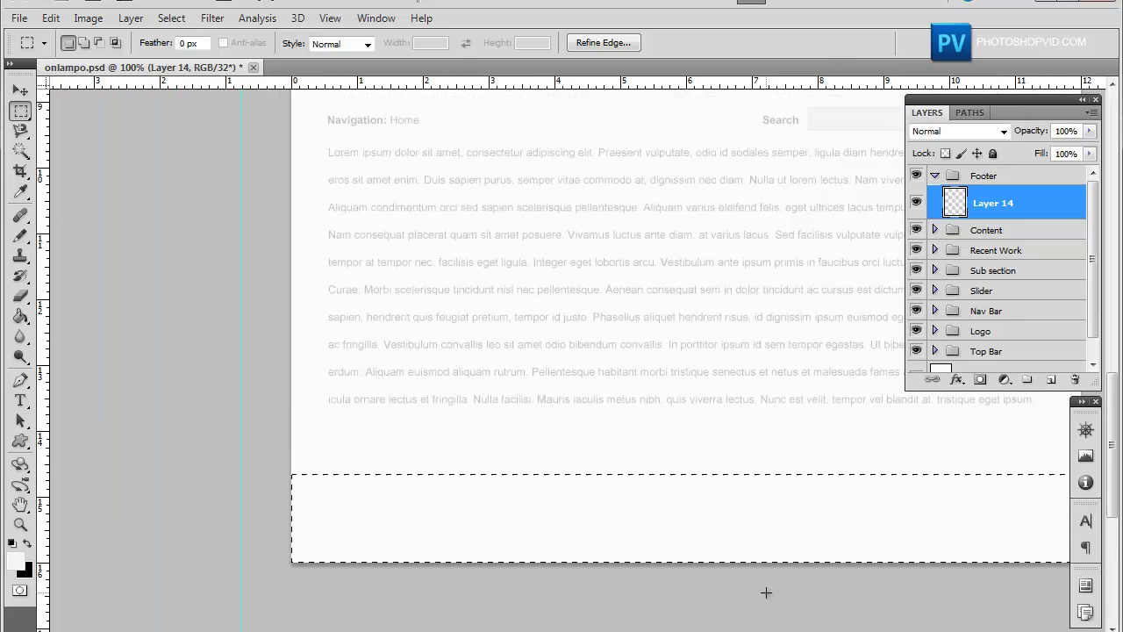
{"action": "scroll", "coordinate": [766, 592], "scroll_direction": "up", "scroll_amount": 4}
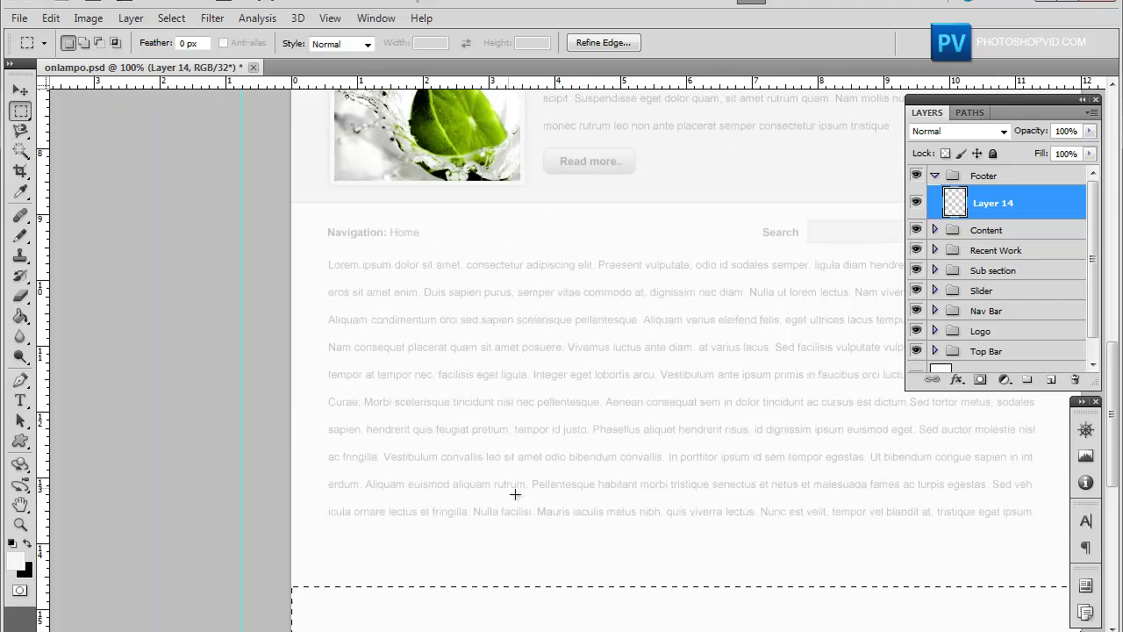
{"action": "scroll", "coordinate": [571, 547], "scroll_direction": "down", "scroll_amount": 2}
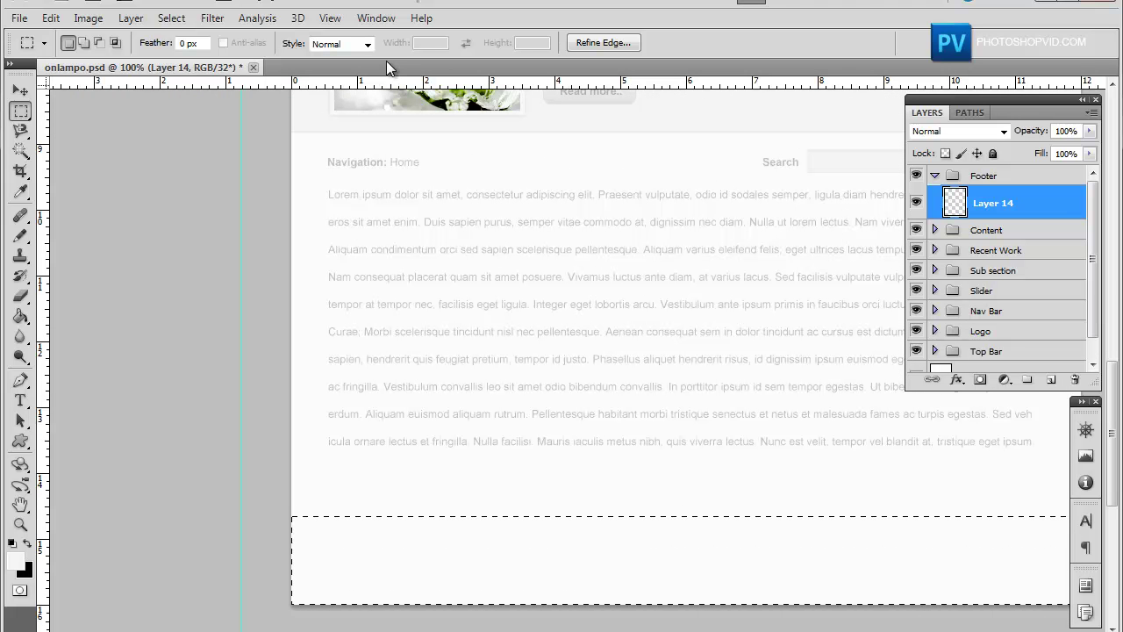
{"action": "scroll", "coordinate": [660, 626], "scroll_direction": "right", "scroll_amount": 1}
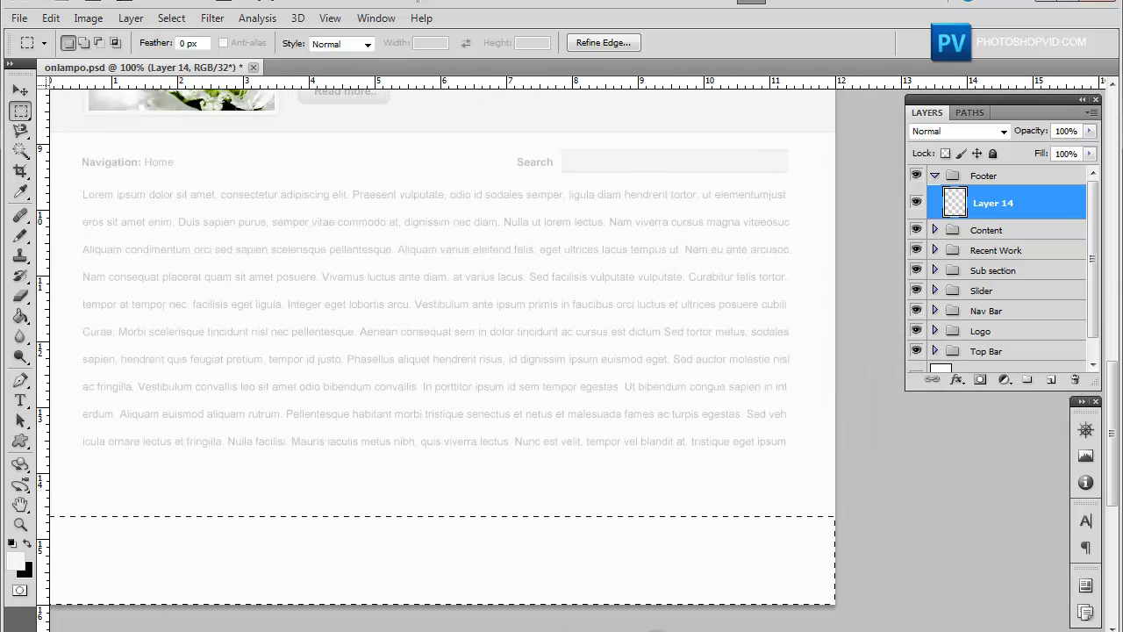
Pick the Paint Bucket and set the foreground colour to black, sampled from the banner
{"action": "left_click", "coordinate": [21, 316]}
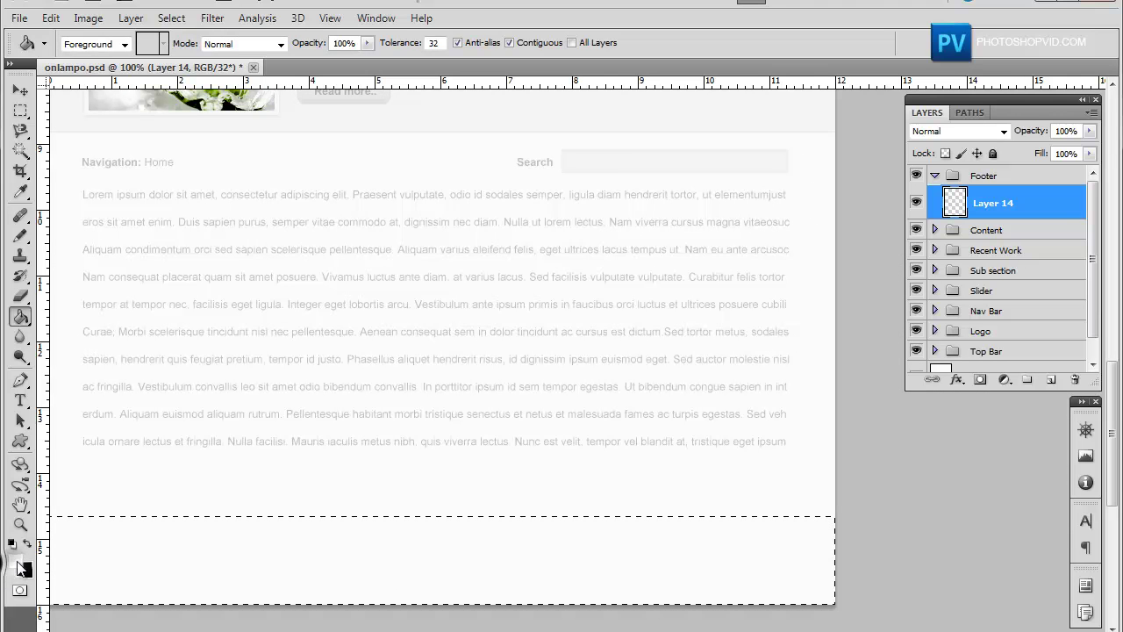
{"action": "left_click", "coordinate": [16, 562]}
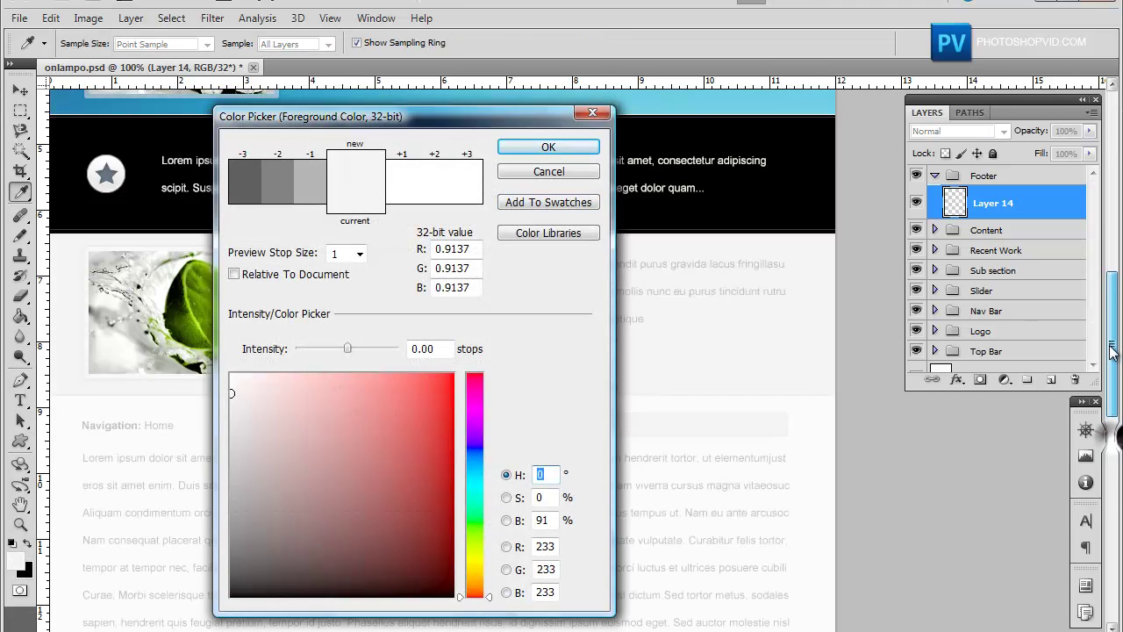
{"action": "left_click_drag", "start_coordinate": [1112, 430], "coordinate": [1111, 333]}
{"action": "left_click", "coordinate": [741, 281]}
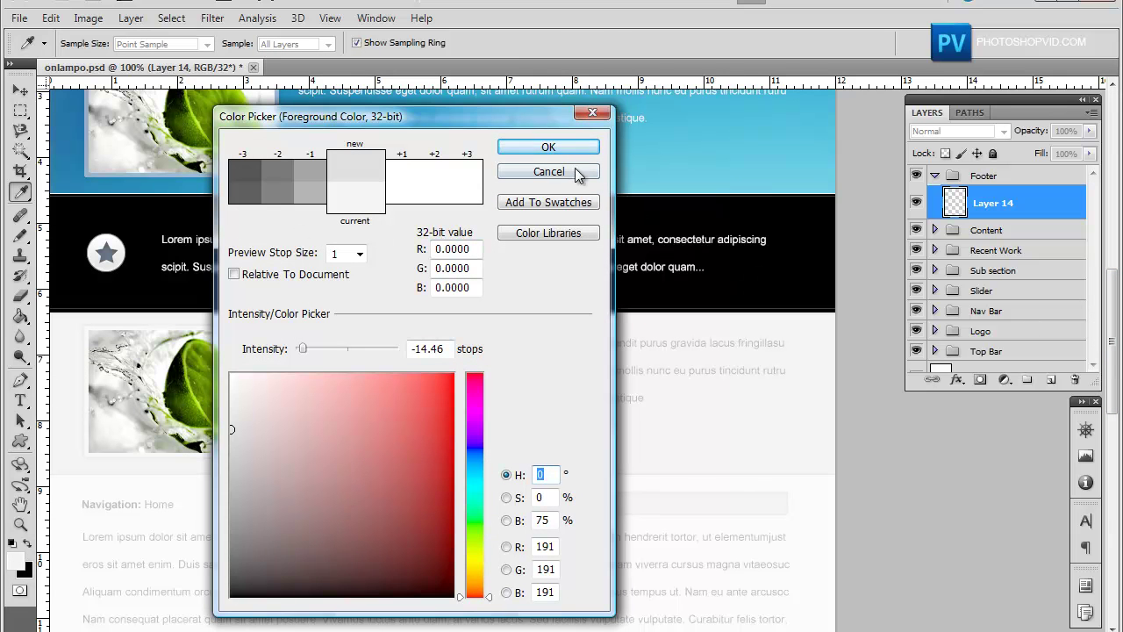
{"action": "left_click", "coordinate": [576, 172]}
{"action": "left_click", "coordinate": [20, 91]}
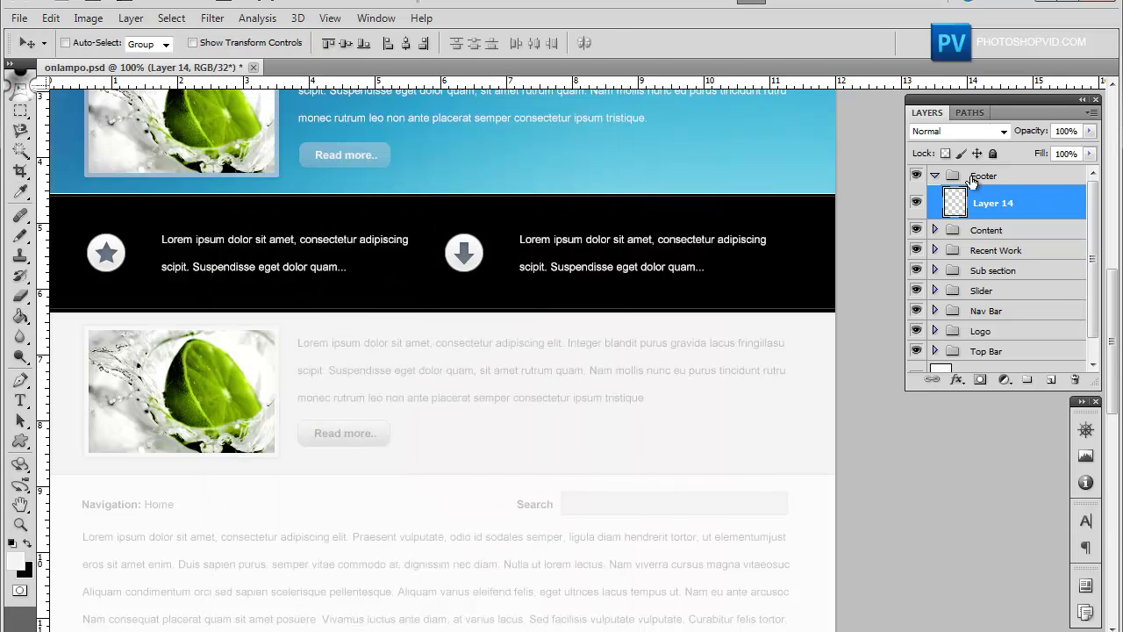
Delete the empty Layer 14 and select Layer 10, the black bar in Sub section
{"action": "left_click_drag", "start_coordinate": [991, 203], "coordinate": [1075, 379]}
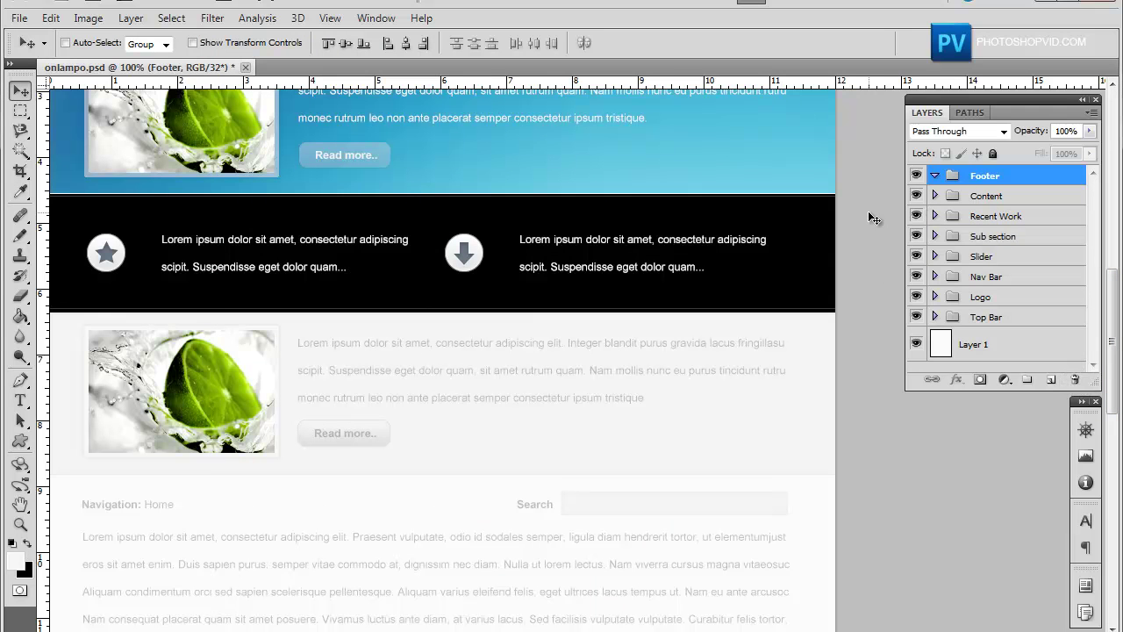
{"action": "left_click", "coordinate": [916, 255]}
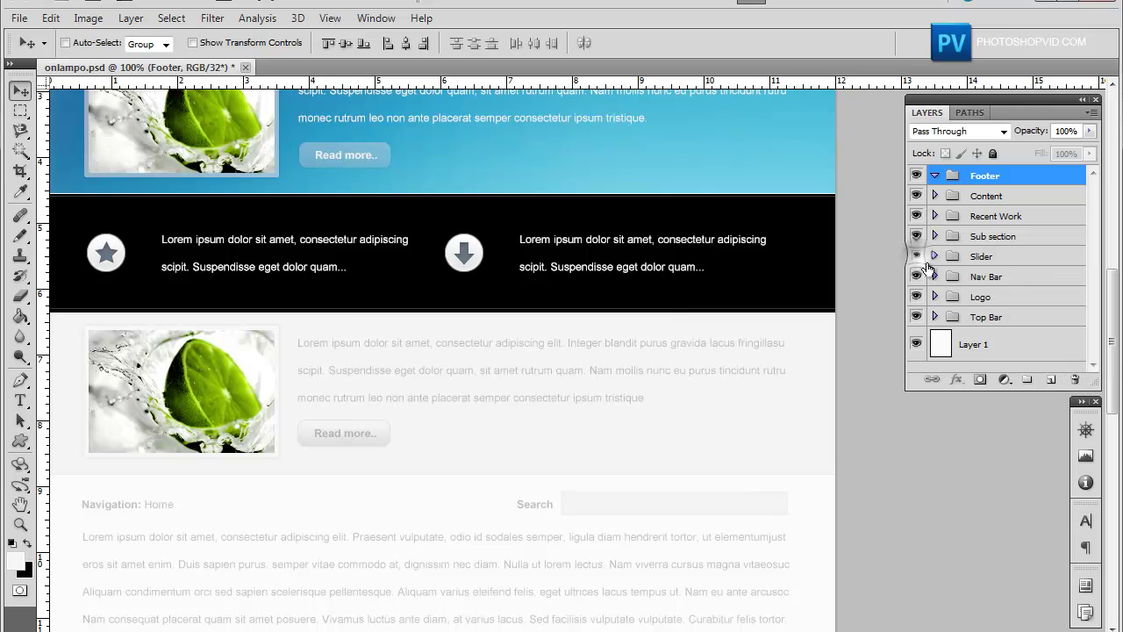
{"action": "left_click", "coordinate": [936, 236]}
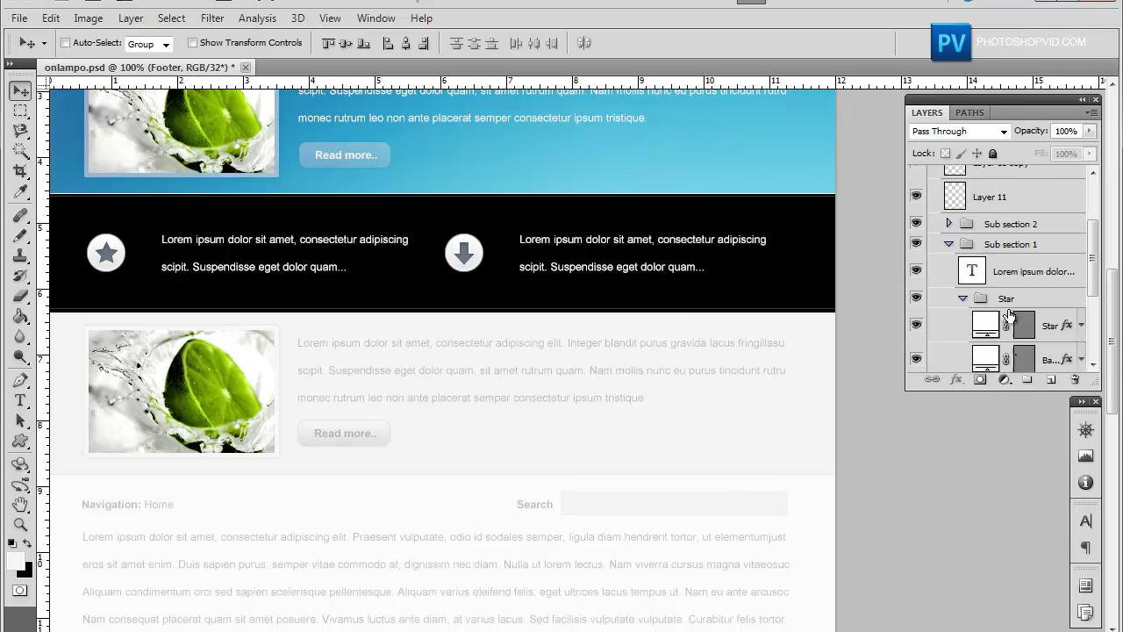
{"action": "scroll", "coordinate": [1003, 290], "scroll_direction": "down", "scroll_amount": 3}
{"action": "scroll", "coordinate": [1009, 263], "scroll_direction": "down", "scroll_amount": 2}
{"action": "left_click", "coordinate": [1013, 245]}
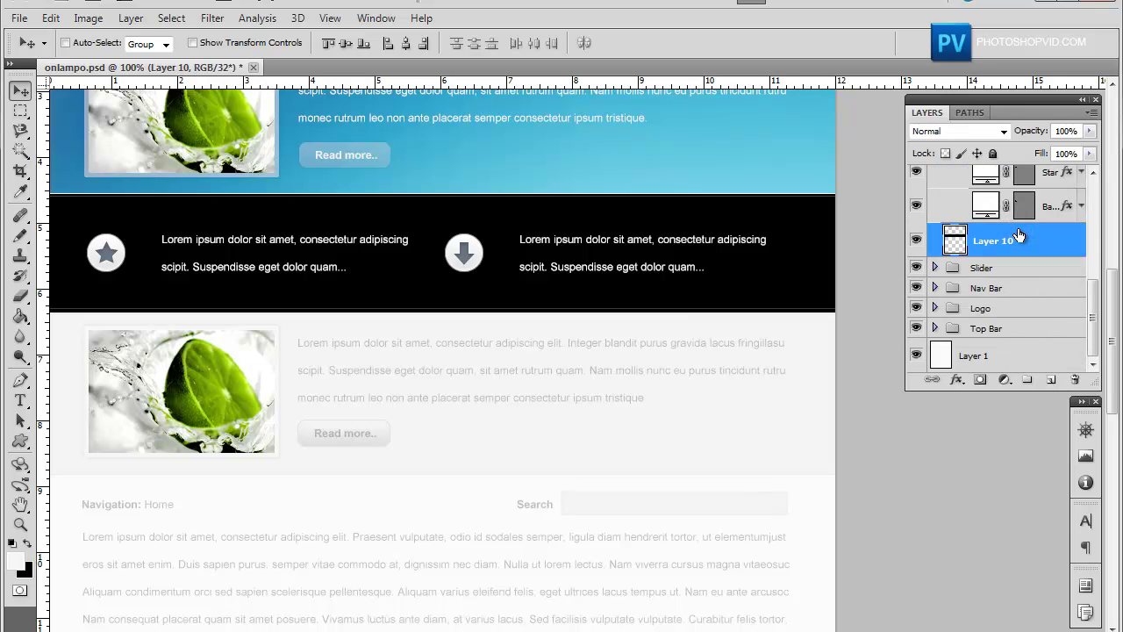
{"action": "key", "text": "ctrl+j"}
{"action": "left_click", "coordinate": [569, 248]}
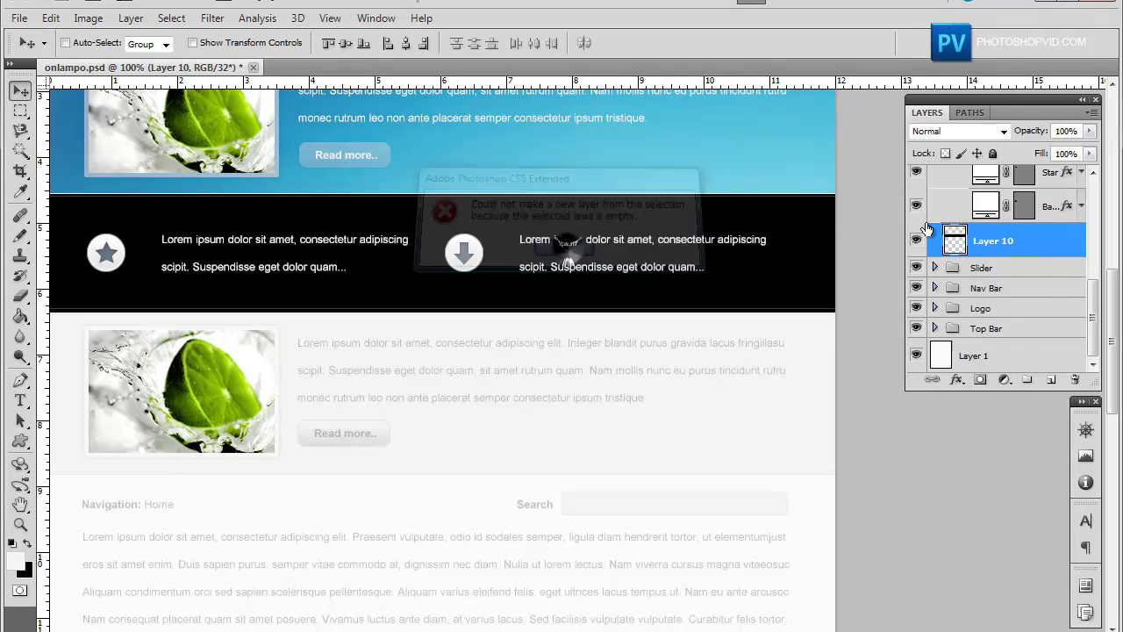
Duplicate Layer 10 as 'Layer 10 copy' from its layer context menu
{"action": "right_click", "coordinate": [1044, 230]}
{"action": "left_click", "coordinate": [1088, 245]}
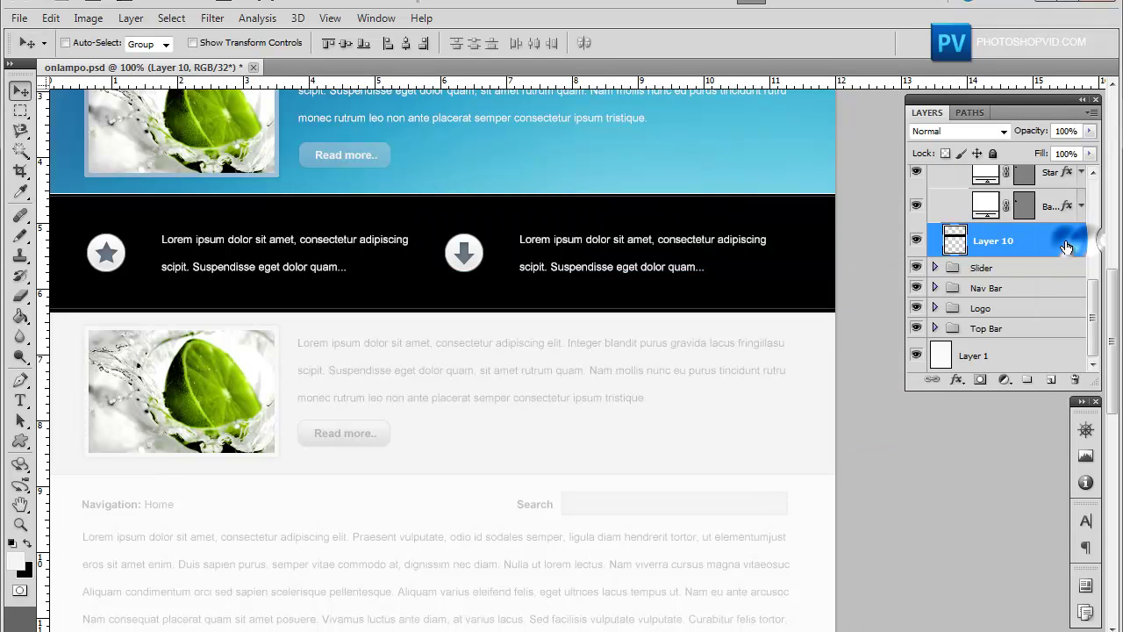
{"action": "key", "text": "ctrl+j"}
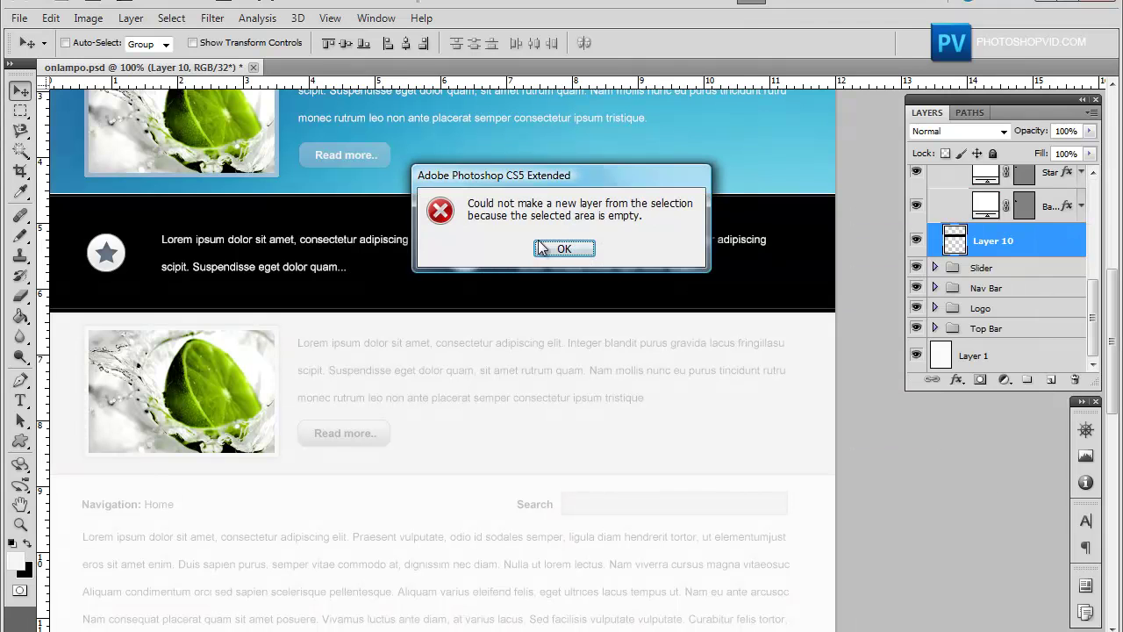
{"action": "left_click", "coordinate": [540, 249]}
{"action": "right_click", "coordinate": [1007, 253]}
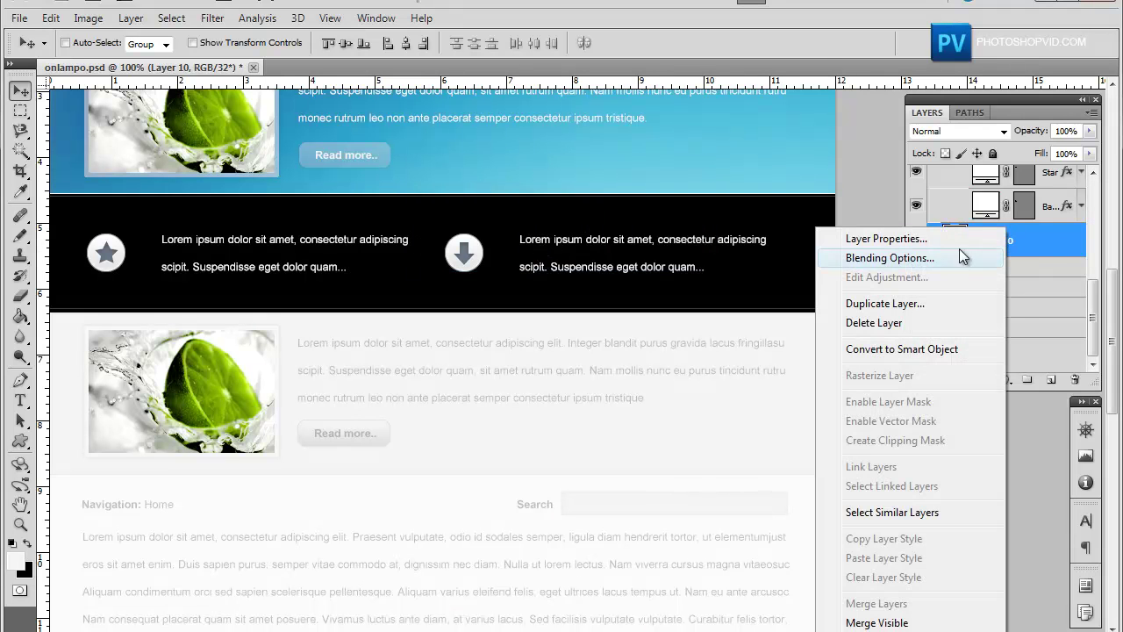
{"action": "left_click", "coordinate": [1032, 238]}
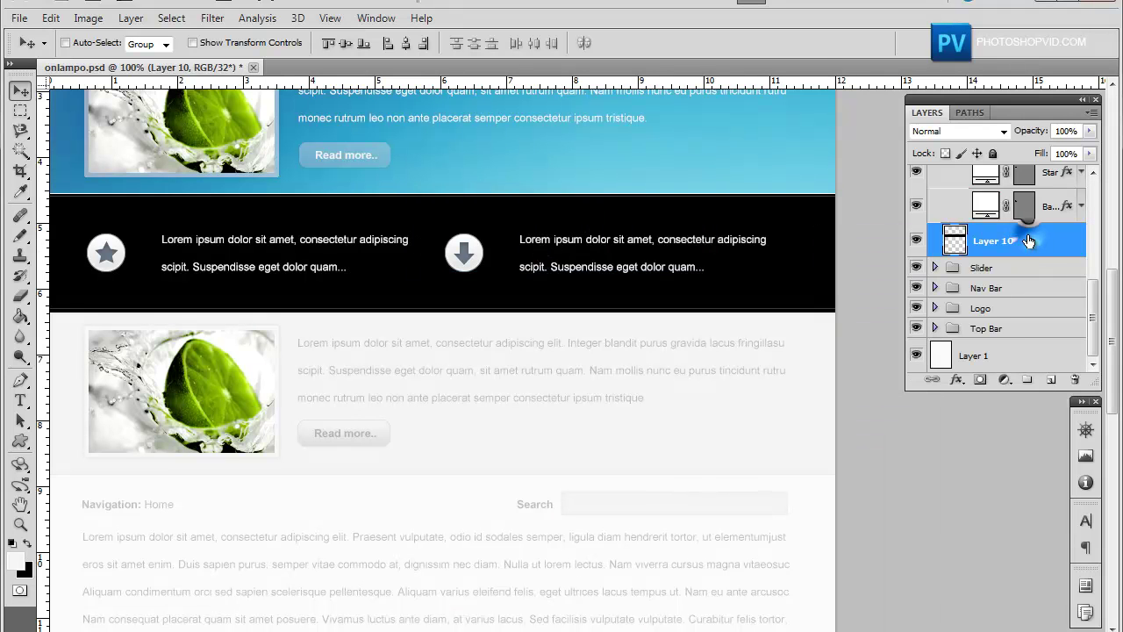
{"action": "right_click", "coordinate": [994, 249]}
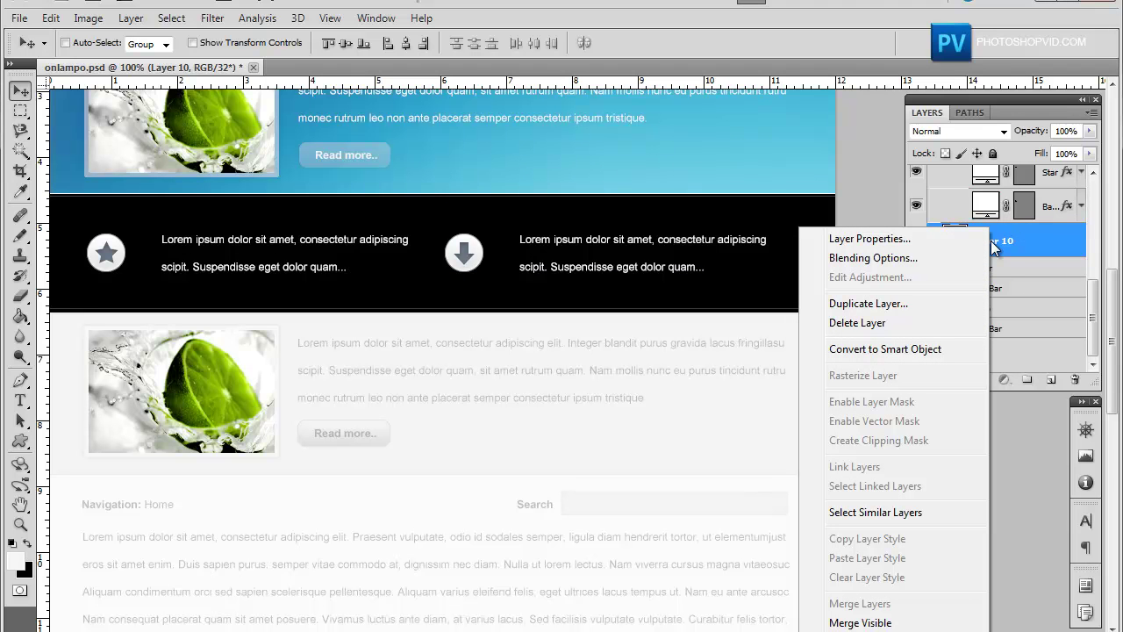
{"action": "left_click", "coordinate": [882, 303]}
{"action": "left_click", "coordinate": [711, 185]}
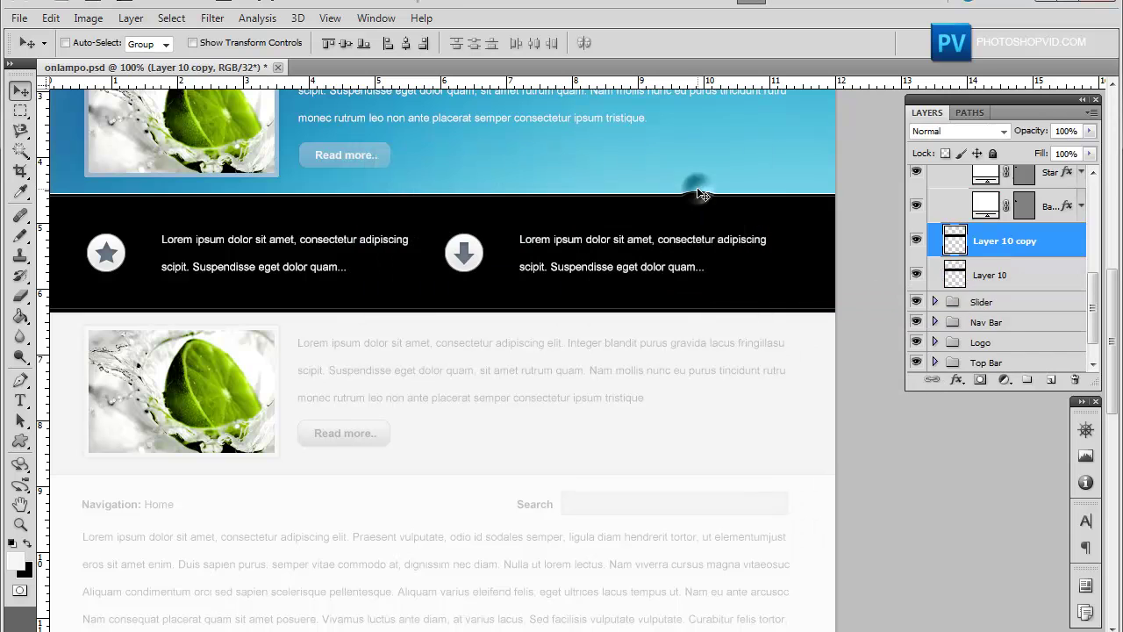
Drag Layer 10 copy up the layer stack into the Footer group
{"action": "scroll", "coordinate": [1023, 271], "scroll_direction": "up", "scroll_amount": 2}
{"action": "mouse_move", "coordinate": [1009, 301]}
{"action": "left_mouse_down"}
{"action": "mouse_move", "coordinate": [999, 179]}
{"action": "mouse_move", "coordinate": [1000, 194]}
{"action": "left_mouse_up"}
{"action": "scroll", "coordinate": [1017, 303], "scroll_direction": "up", "scroll_amount": 4}
{"action": "left_click_drag", "start_coordinate": [1024, 337], "coordinate": [1001, 197]}
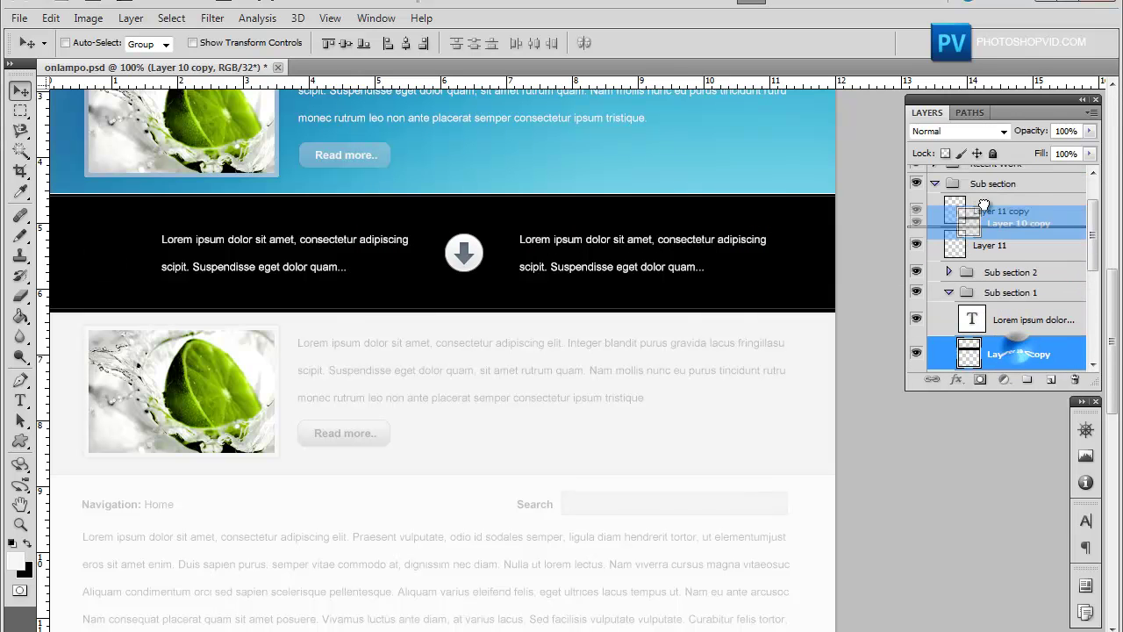
{"action": "scroll", "coordinate": [1017, 289], "scroll_direction": "up", "scroll_amount": 2}
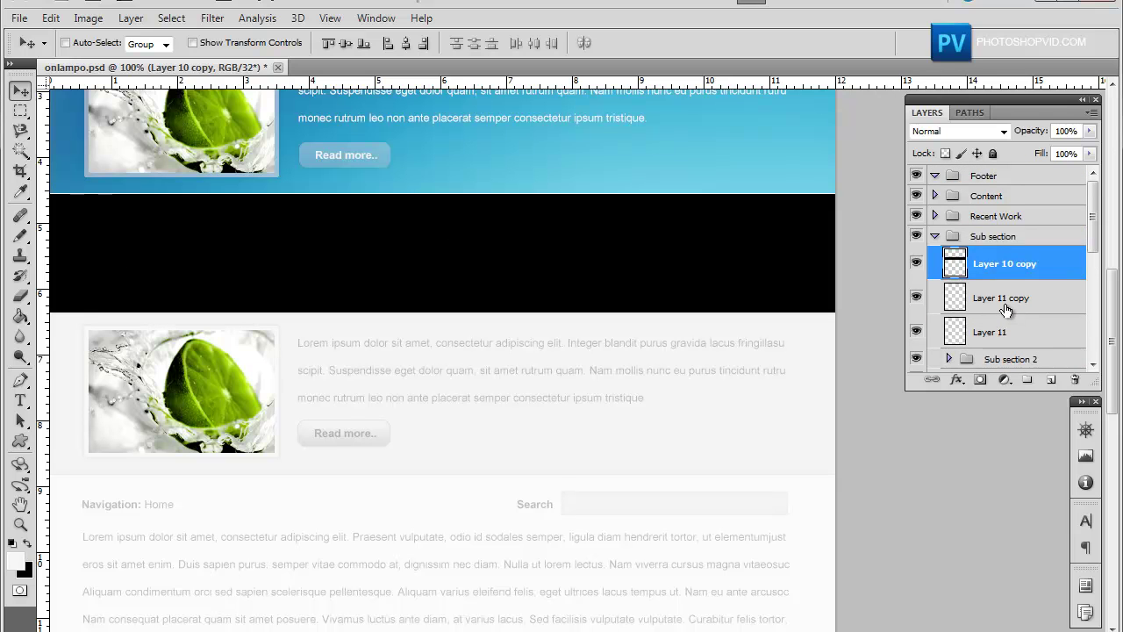
{"action": "left_click_drag", "start_coordinate": [1012, 273], "coordinate": [996, 200]}
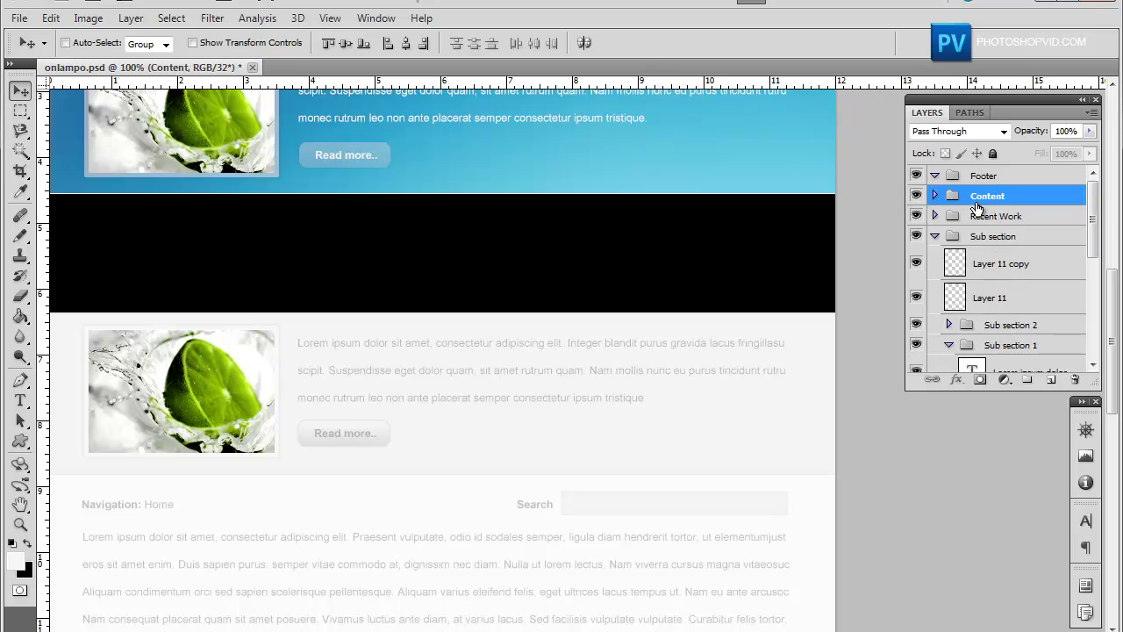
{"action": "mouse_move", "coordinate": [998, 245]}
{"action": "left_mouse_down"}
{"action": "mouse_move", "coordinate": [1005, 138]}
{"action": "mouse_move", "coordinate": [993, 179]}
{"action": "left_mouse_up"}
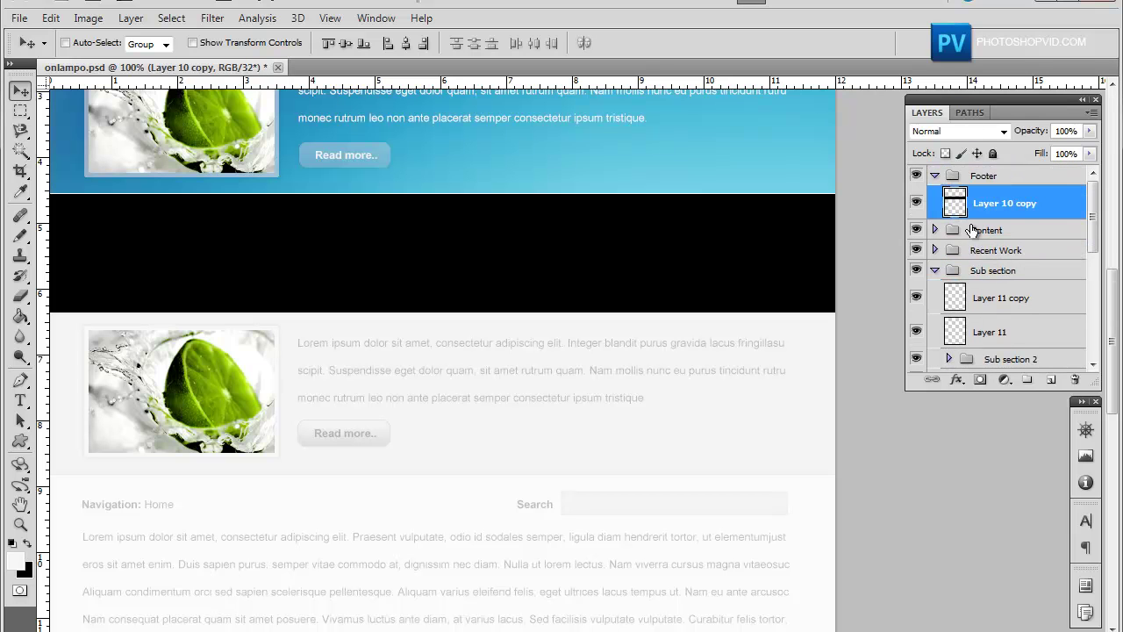
{"action": "left_click", "coordinate": [936, 269]}
Move the black bar copy down to form a full-width strip along the page bottom
{"action": "left_click_drag", "start_coordinate": [778, 228], "coordinate": [772, 456]}
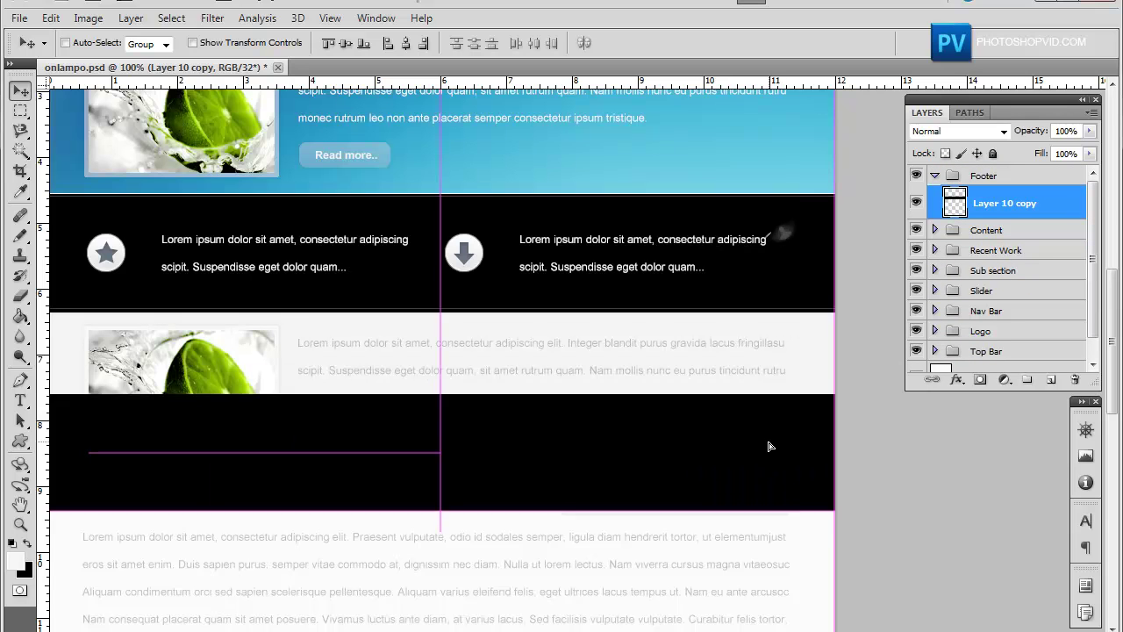
{"action": "scroll", "coordinate": [772, 456], "scroll_direction": "down", "scroll_amount": 3}
{"action": "scroll", "coordinate": [770, 446], "scroll_direction": "down", "scroll_amount": 4}
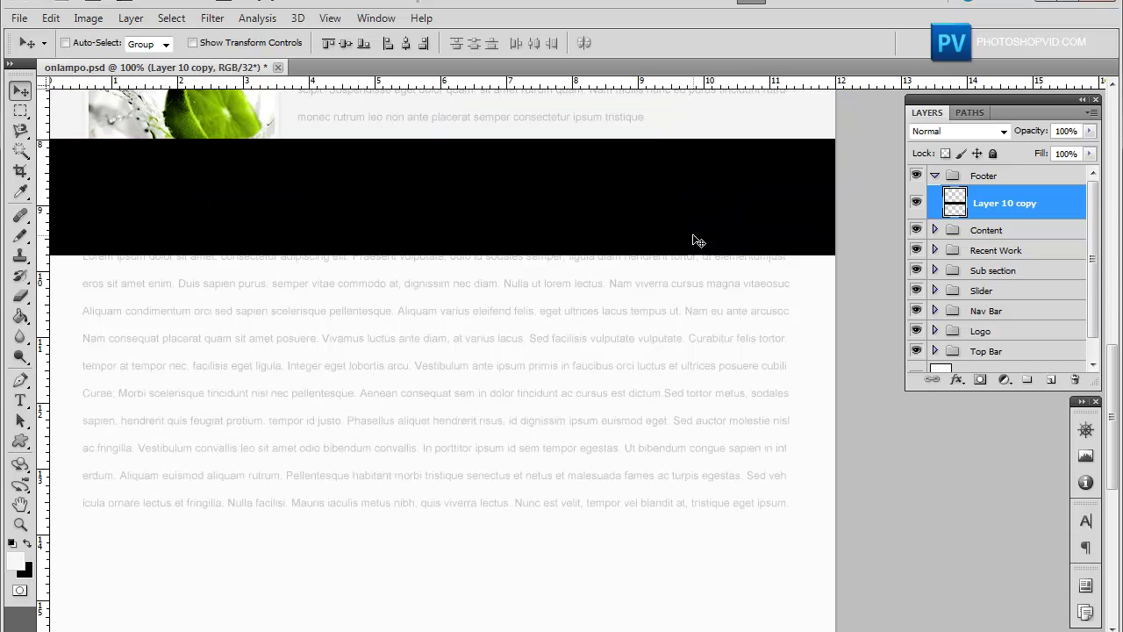
{"action": "left_click_drag", "start_coordinate": [698, 240], "coordinate": [702, 582]}
{"action": "scroll", "coordinate": [676, 472], "scroll_direction": "down", "scroll_amount": 10}
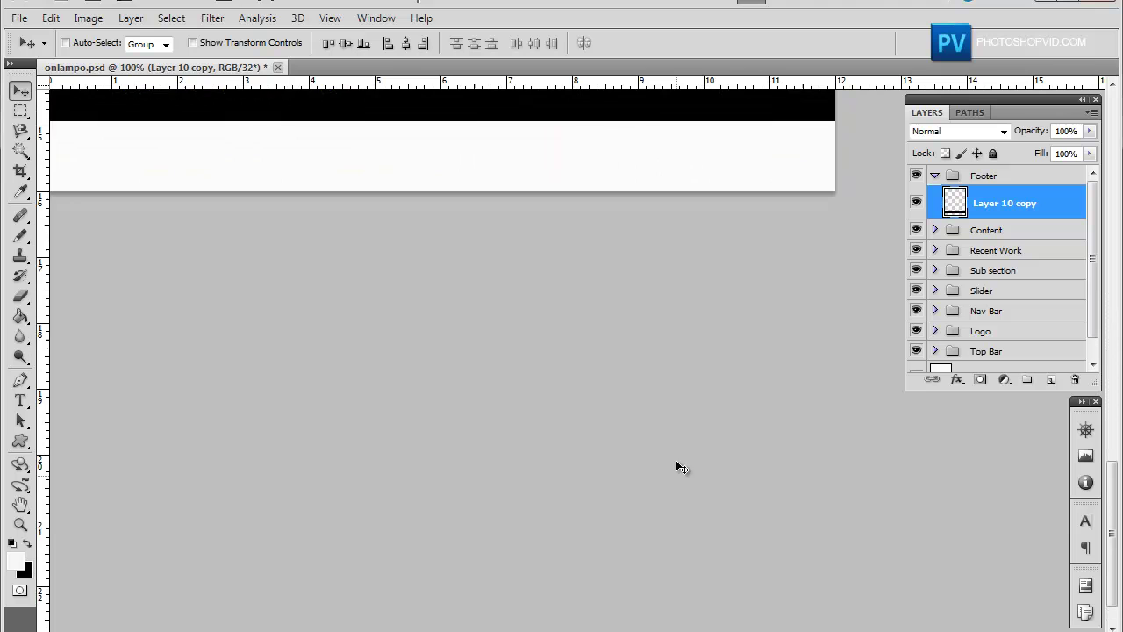
{"action": "scroll", "coordinate": [675, 404], "scroll_direction": "up", "scroll_amount": 3}
{"action": "scroll", "coordinate": [672, 333], "scroll_direction": "up", "scroll_amount": 2}
{"action": "left_click_drag", "start_coordinate": [690, 296], "coordinate": [687, 372]}
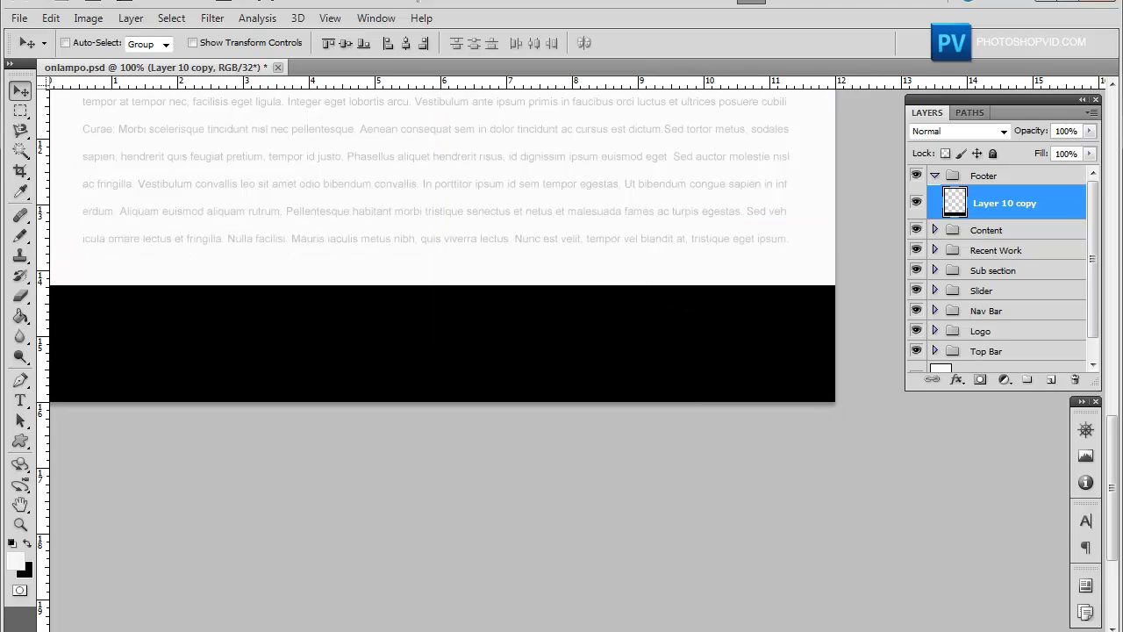
{"action": "scroll", "coordinate": [562, 246], "scroll_direction": "left", "scroll_amount": 1}
{"action": "scroll", "coordinate": [561, 246], "scroll_direction": "left", "scroll_amount": 4}
{"action": "scroll", "coordinate": [562, 246], "scroll_direction": "right", "scroll_amount": 2}
{"action": "scroll", "coordinate": [562, 246], "scroll_direction": "right", "scroll_amount": 3}
{"action": "scroll", "coordinate": [617, 303], "scroll_direction": "up", "scroll_amount": 1}
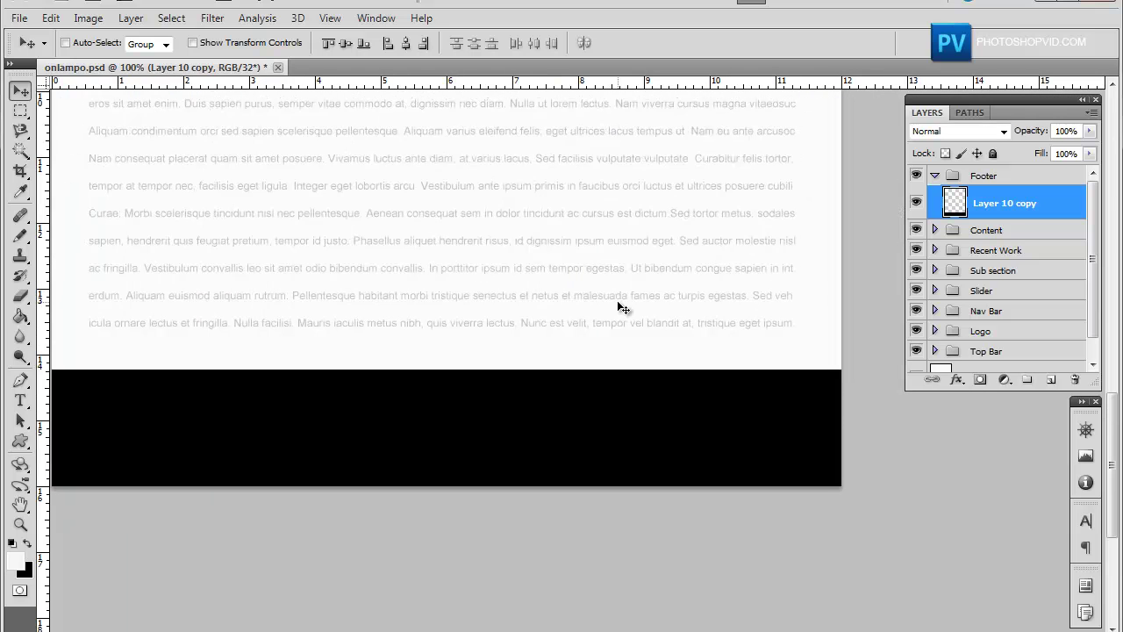
{"action": "scroll", "coordinate": [617, 302], "scroll_direction": "up", "scroll_amount": 3}
{"action": "scroll", "coordinate": [615, 294], "scroll_direction": "up", "scroll_amount": 1}
{"action": "scroll", "coordinate": [614, 294], "scroll_direction": "up", "scroll_amount": 2}
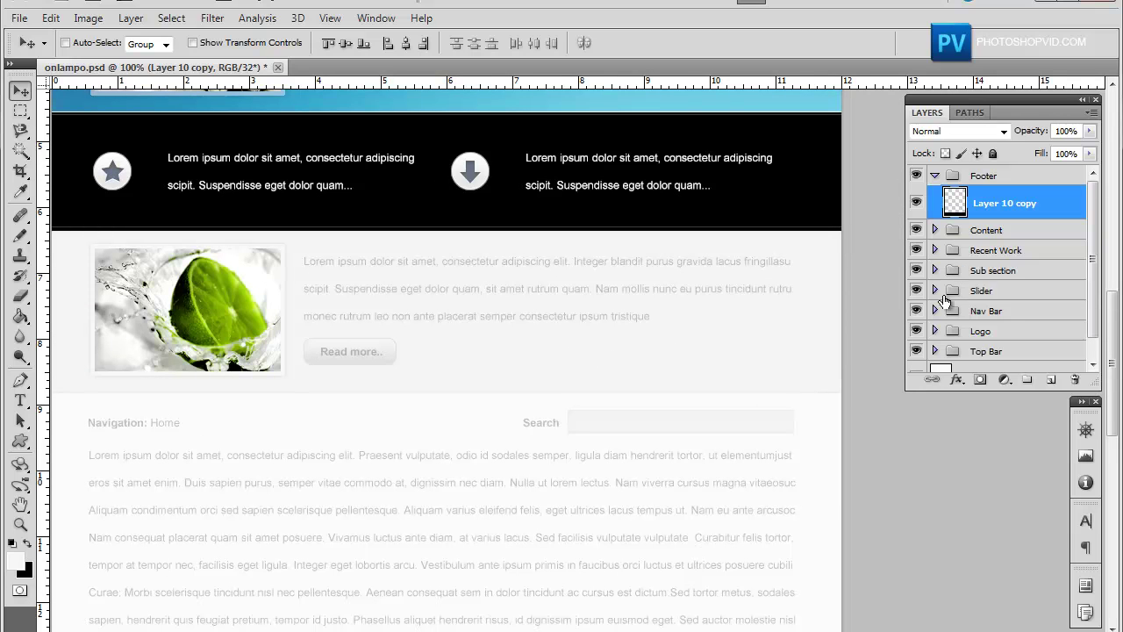
{"action": "left_click", "coordinate": [936, 271]}
{"action": "scroll", "coordinate": [937, 296], "scroll_direction": "down", "scroll_amount": 3}
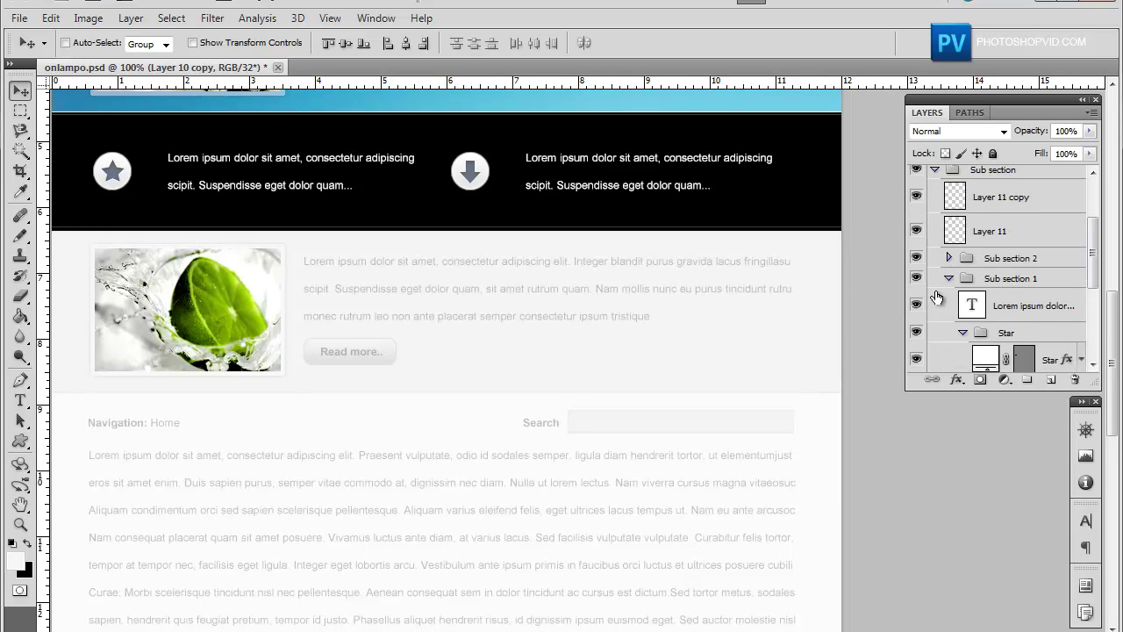
{"action": "left_click", "coordinate": [916, 169]}
{"action": "scroll", "coordinate": [994, 275], "scroll_direction": "down", "scroll_amount": 2}
{"action": "scroll", "coordinate": [992, 281], "scroll_direction": "down", "scroll_amount": 2}
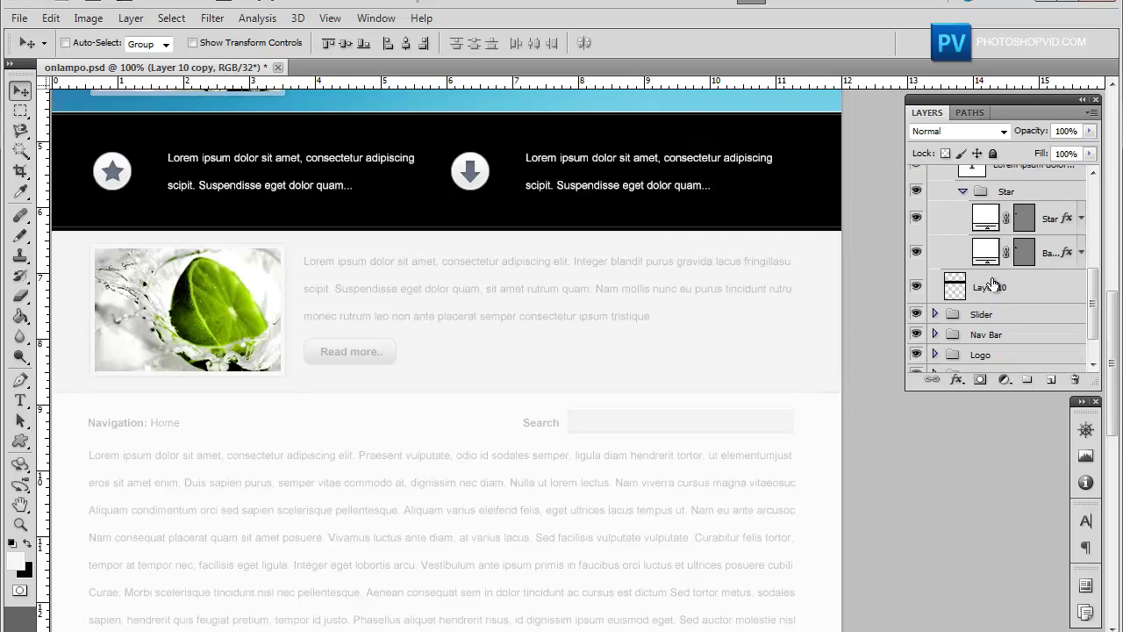
{"action": "left_click", "coordinate": [915, 288]}
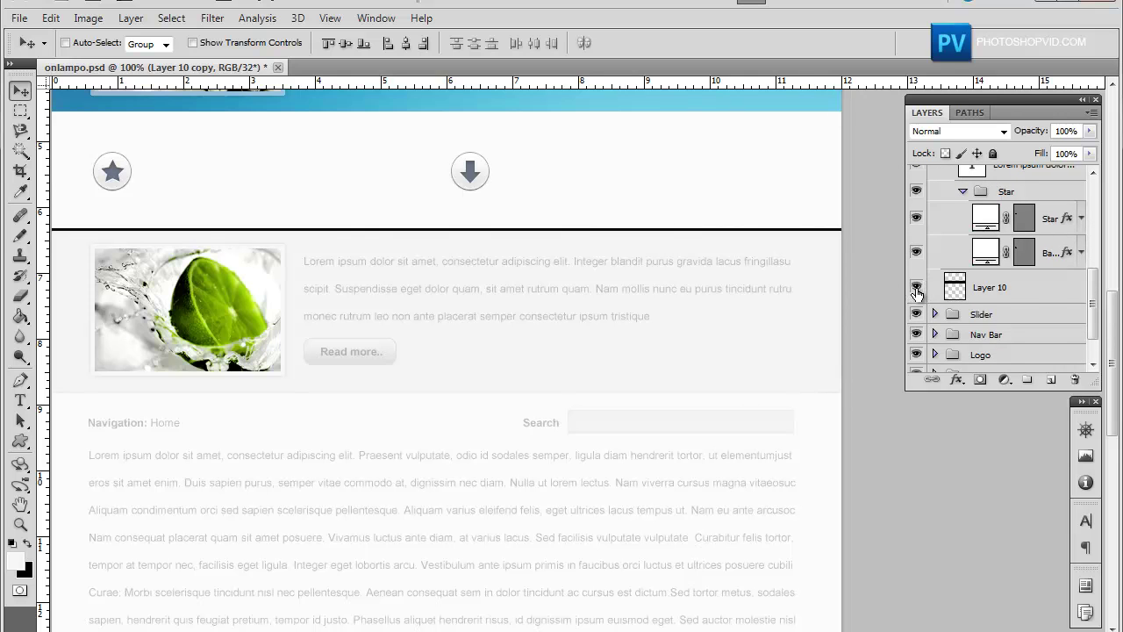
{"action": "left_click", "coordinate": [915, 288]}
{"action": "scroll", "coordinate": [931, 285], "scroll_direction": "up", "scroll_amount": 2}
{"action": "left_click", "coordinate": [917, 273]}
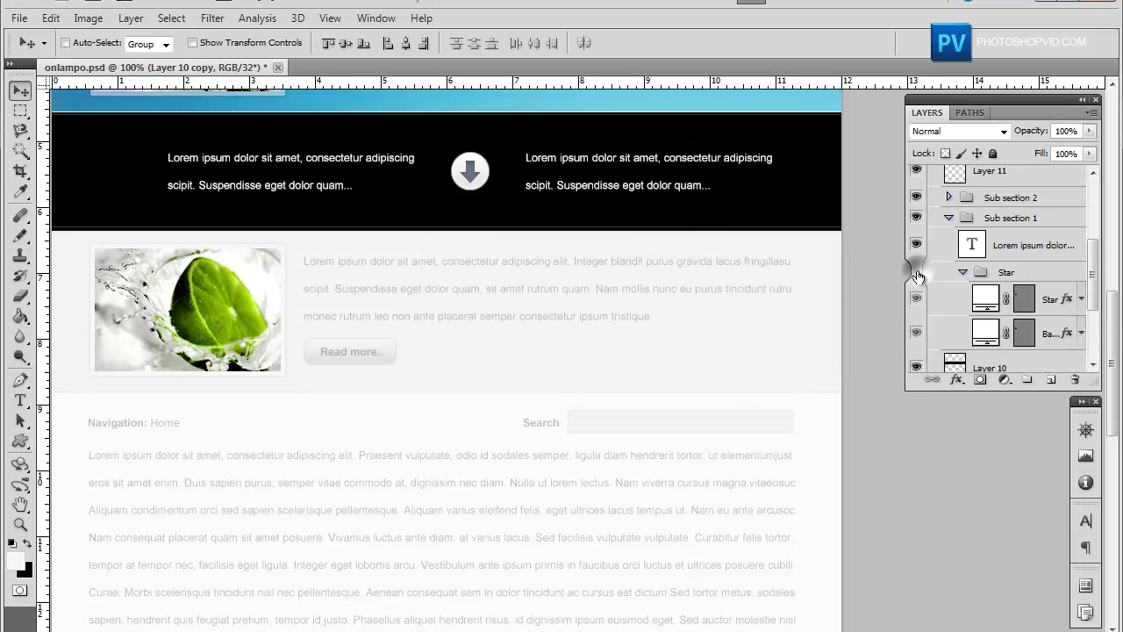
{"action": "left_click", "coordinate": [916, 274]}
{"action": "scroll", "coordinate": [939, 276], "scroll_direction": "up", "scroll_amount": 3}
{"action": "scroll", "coordinate": [965, 277], "scroll_direction": "up", "scroll_amount": 2}
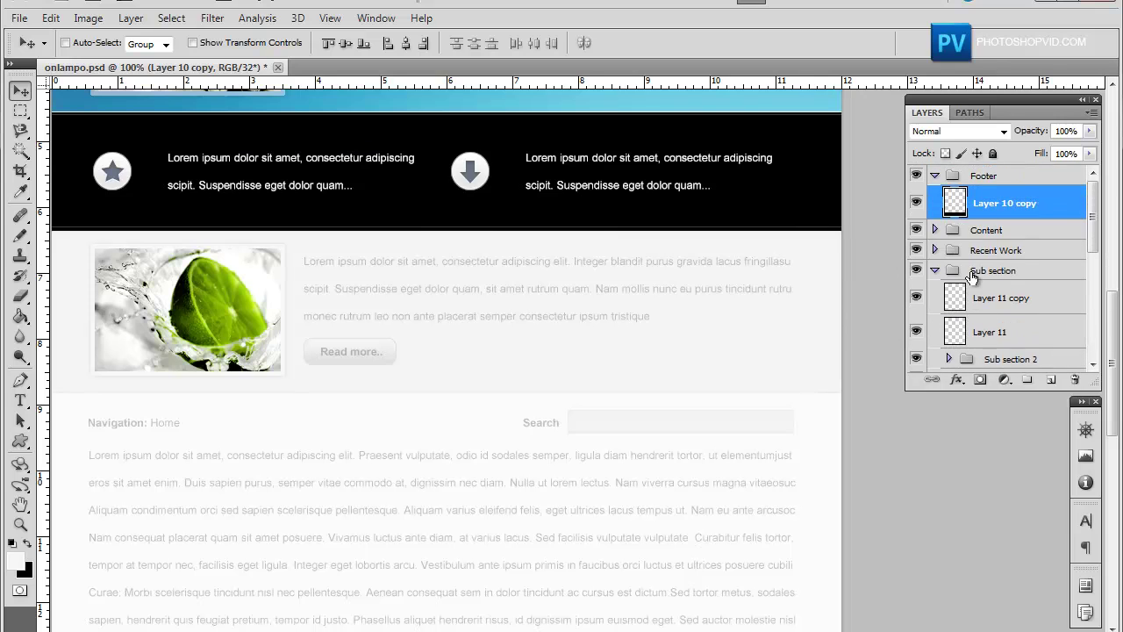
{"action": "left_click", "coordinate": [915, 202]}
{"action": "left_click", "coordinate": [916, 271]}
{"action": "left_click", "coordinate": [916, 271]}
{"action": "left_click", "coordinate": [916, 251]}
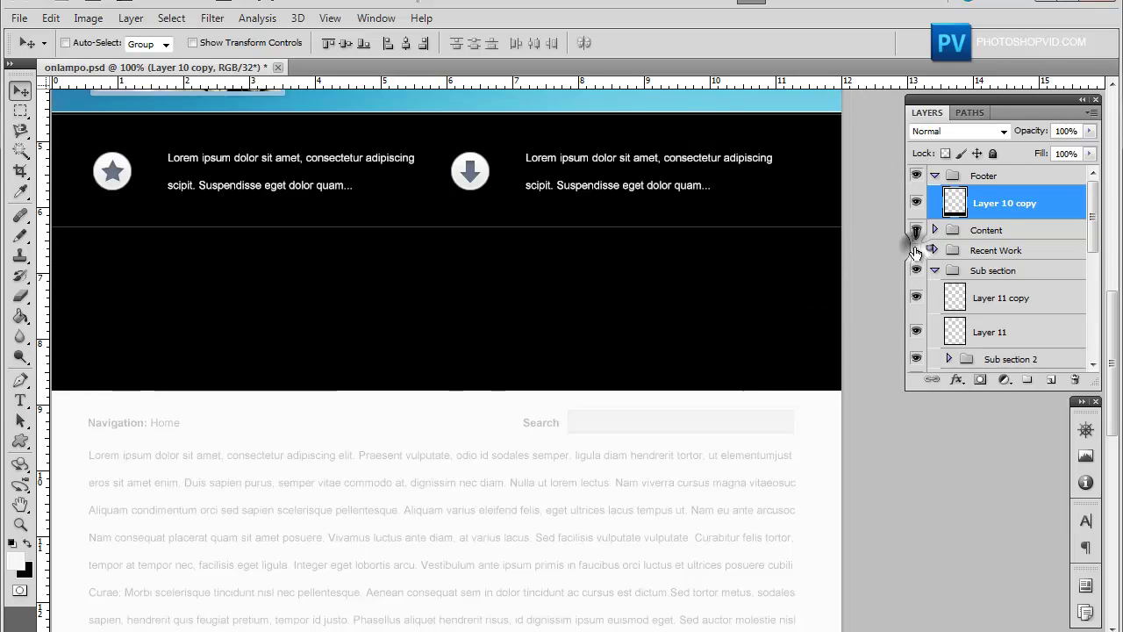
{"action": "left_click", "coordinate": [916, 251]}
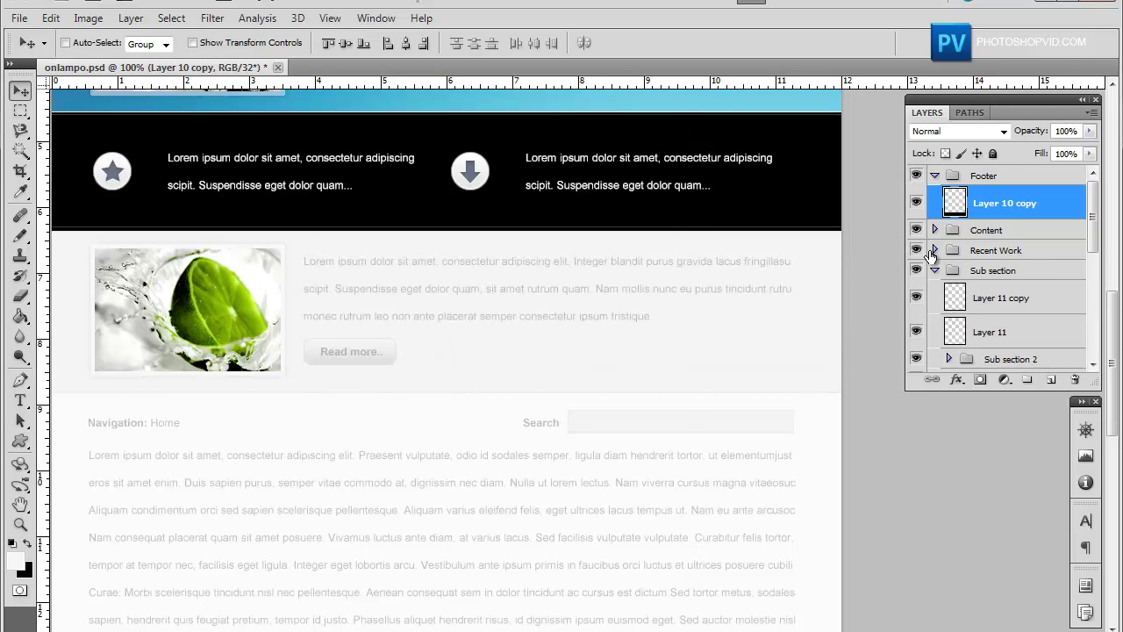
{"action": "left_click", "coordinate": [938, 252]}
{"action": "scroll", "coordinate": [943, 259], "scroll_direction": "down", "scroll_amount": 3}
{"action": "scroll", "coordinate": [961, 268], "scroll_direction": "down", "scroll_amount": 2}
{"action": "scroll", "coordinate": [978, 279], "scroll_direction": "down", "scroll_amount": 2}
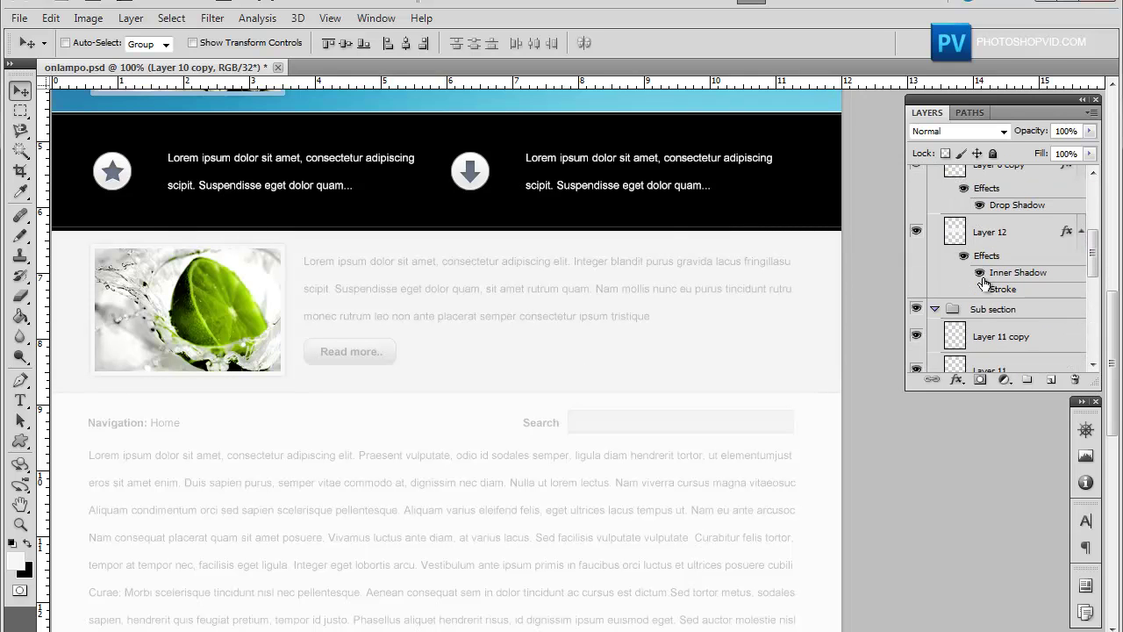
{"action": "scroll", "coordinate": [981, 233], "scroll_direction": "up", "scroll_amount": 2}
{"action": "scroll", "coordinate": [961, 219], "scroll_direction": "up", "scroll_amount": 3}
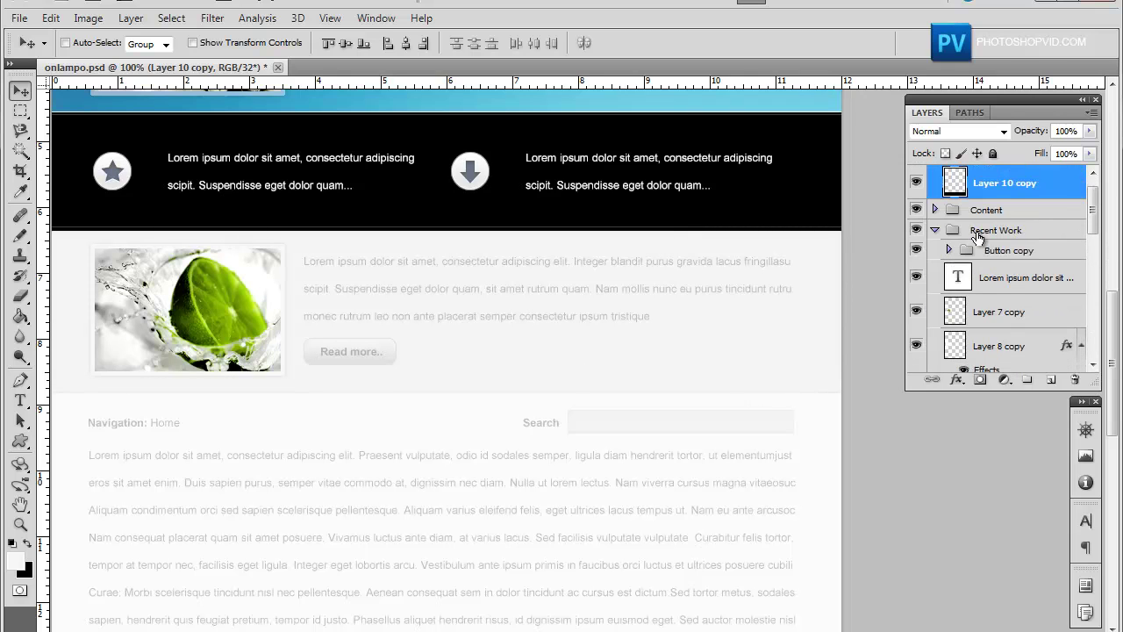
{"action": "left_click", "coordinate": [935, 177]}
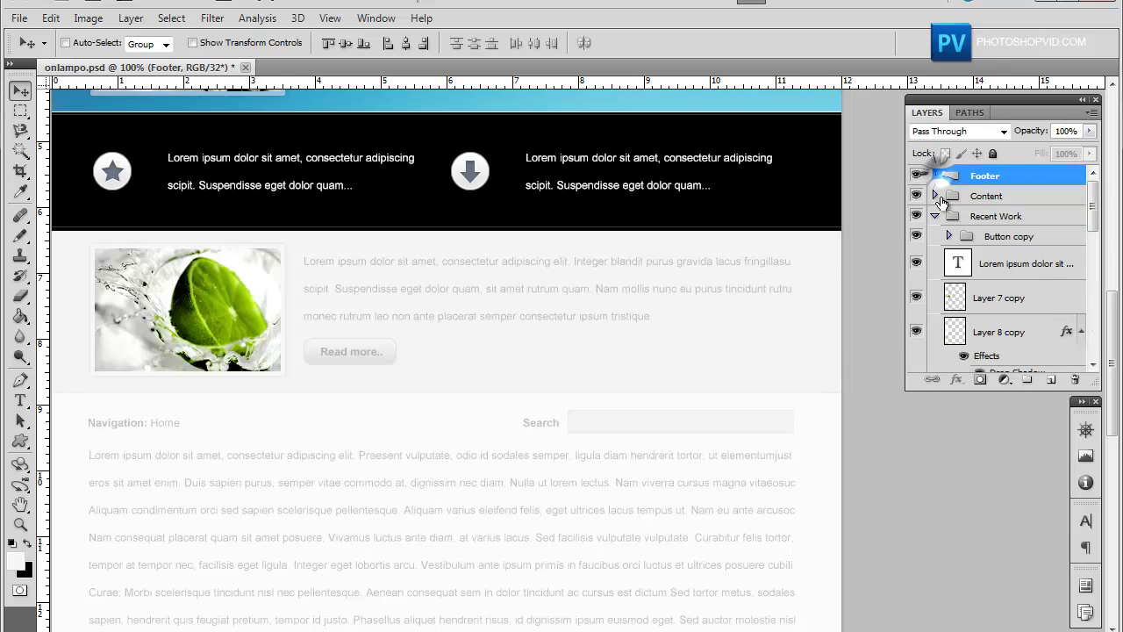
{"action": "left_click", "coordinate": [916, 296]}
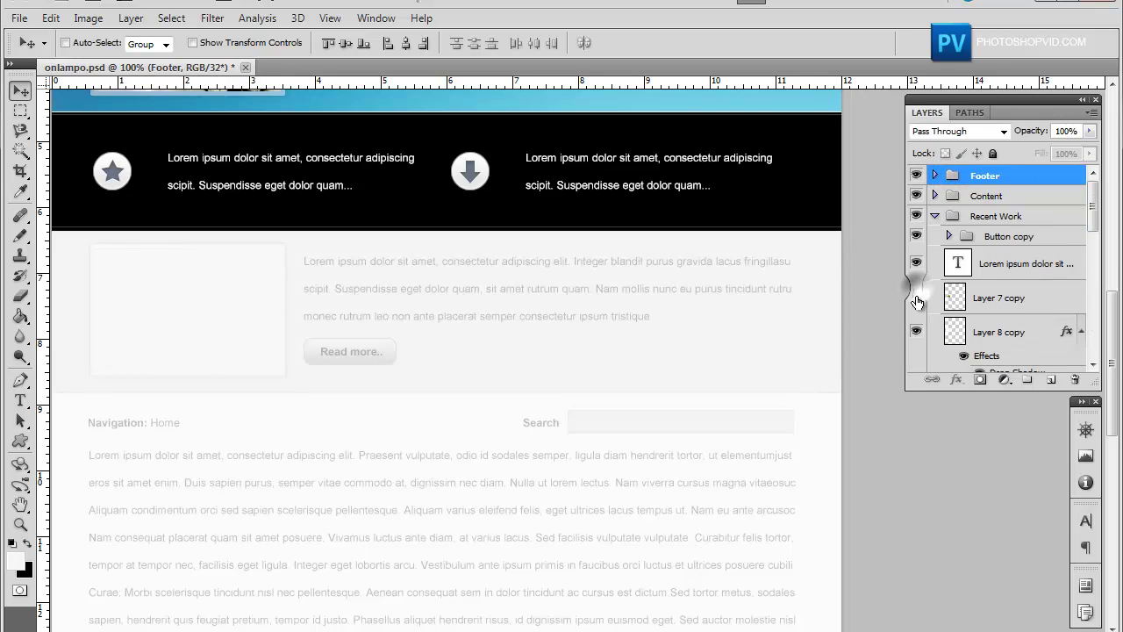
{"action": "left_click", "coordinate": [916, 296]}
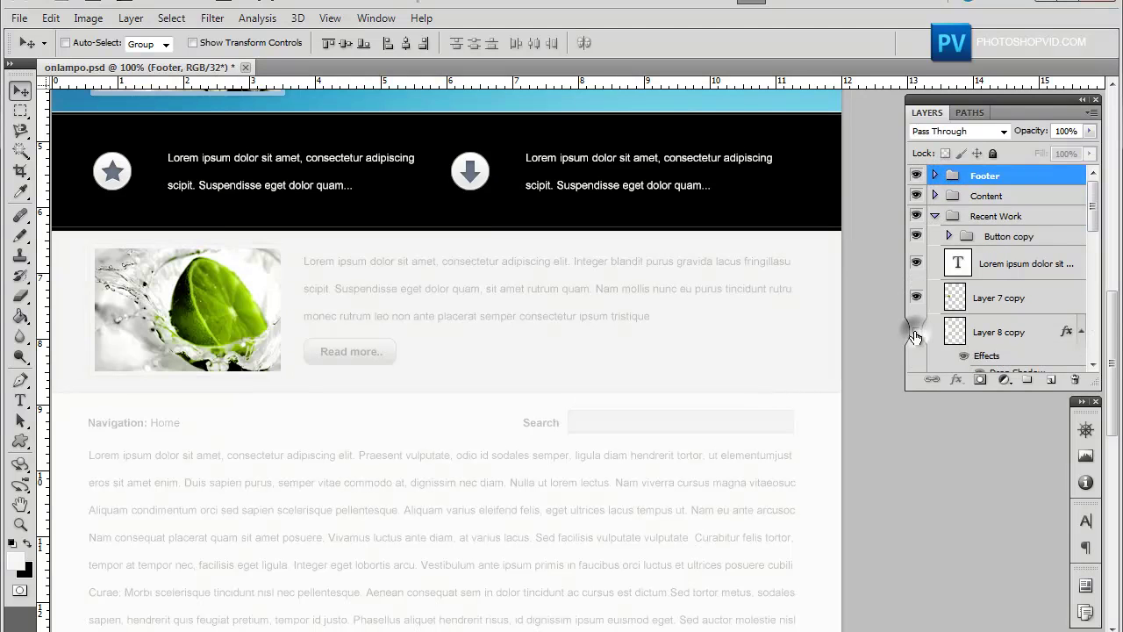
{"action": "left_click", "coordinate": [935, 216]}
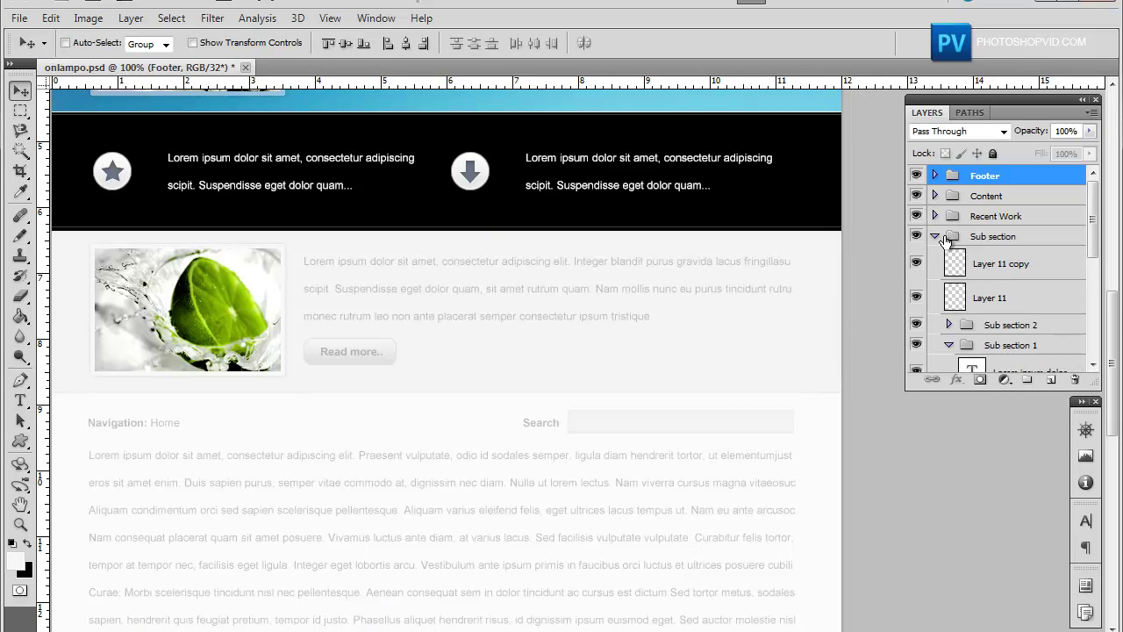
{"action": "left_click", "coordinate": [916, 236]}
{"action": "left_click", "coordinate": [916, 264]}
Select Layer 11 copy and try nudging it up, dismissing the empty-selection errors
{"action": "left_click", "coordinate": [985, 265]}
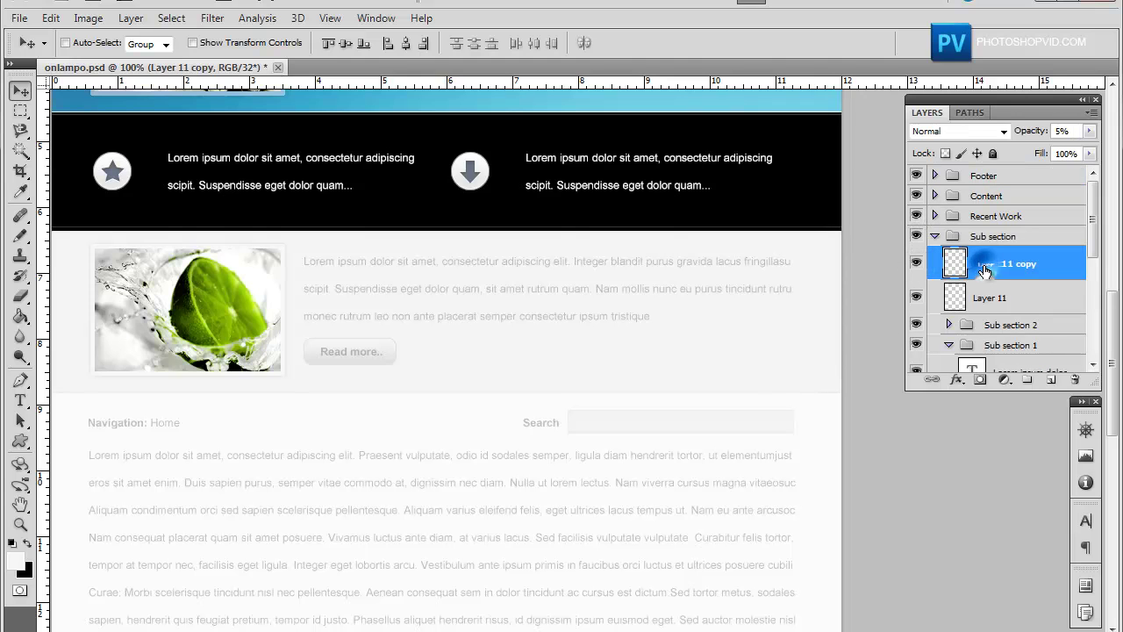
{"action": "key", "text": "Up"}
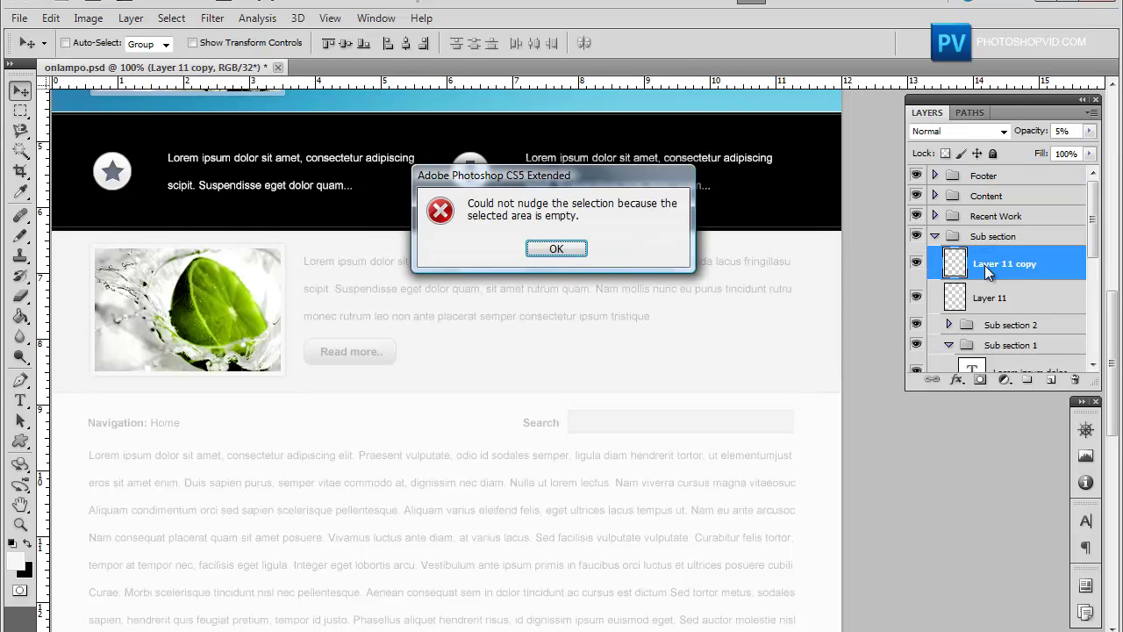
{"action": "left_click", "coordinate": [556, 249]}
{"action": "left_click", "coordinate": [916, 263]}
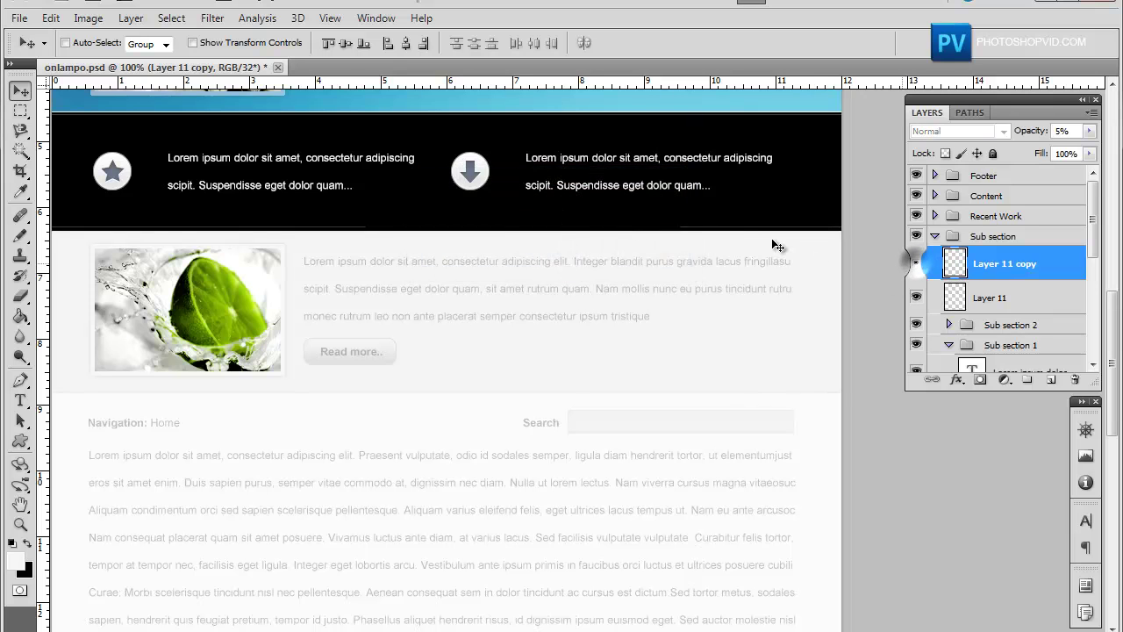
{"action": "key", "text": "ctrl+z"}
{"action": "key", "text": "Up"}
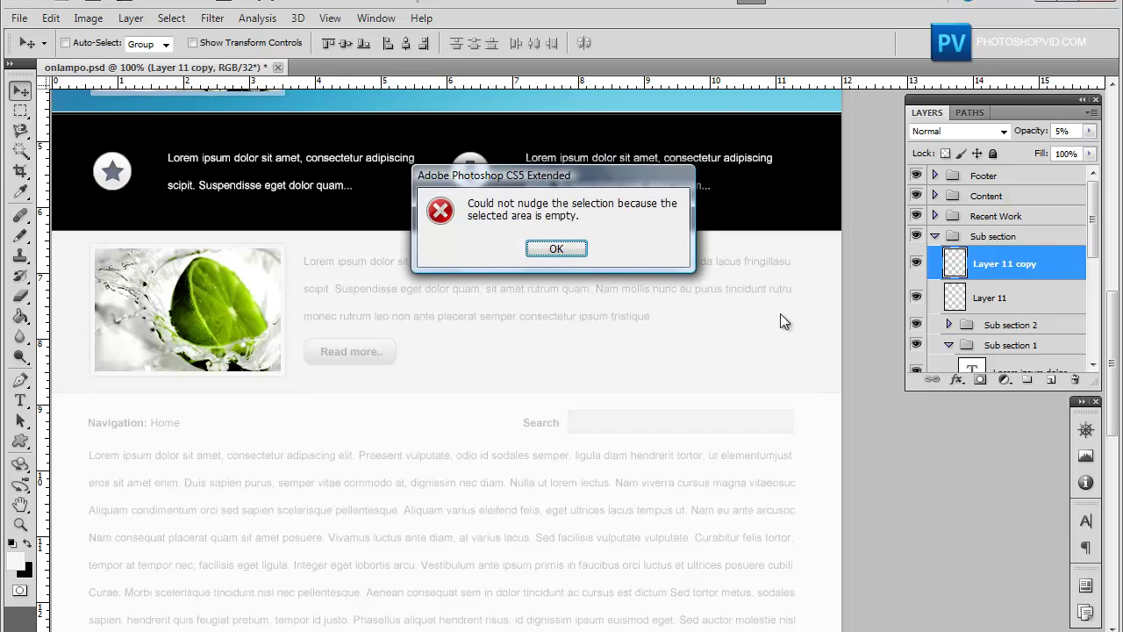
{"action": "left_click", "coordinate": [556, 249]}
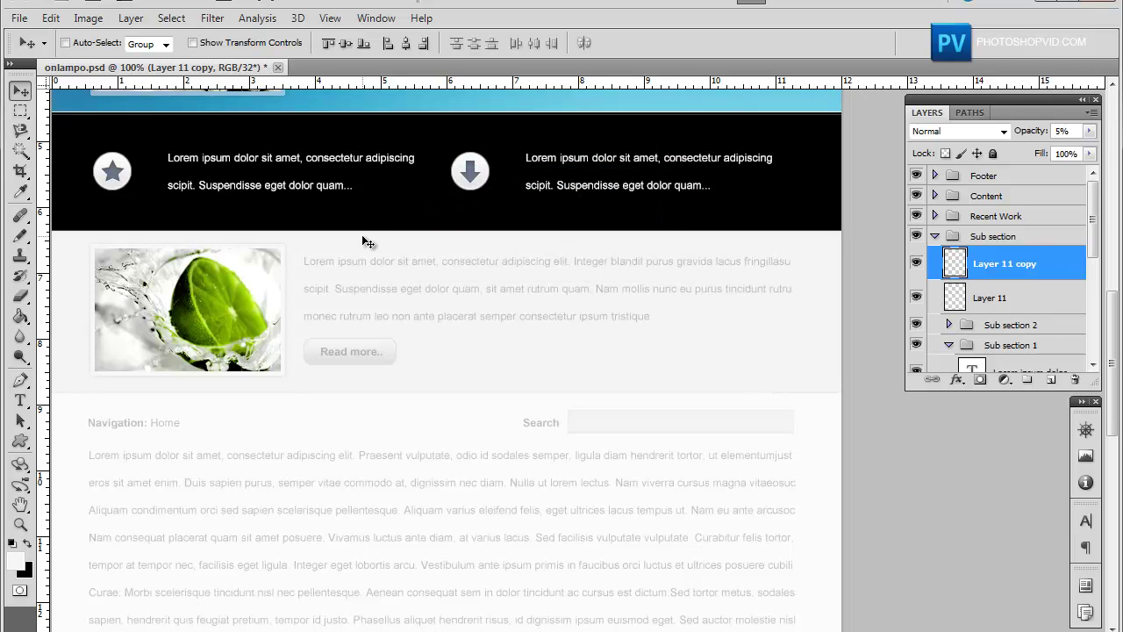
Drag Layer 11 copy slightly upward, checking its position at 200% zoom
{"action": "left_click_drag", "start_coordinate": [371, 242], "coordinate": [372, 228]}
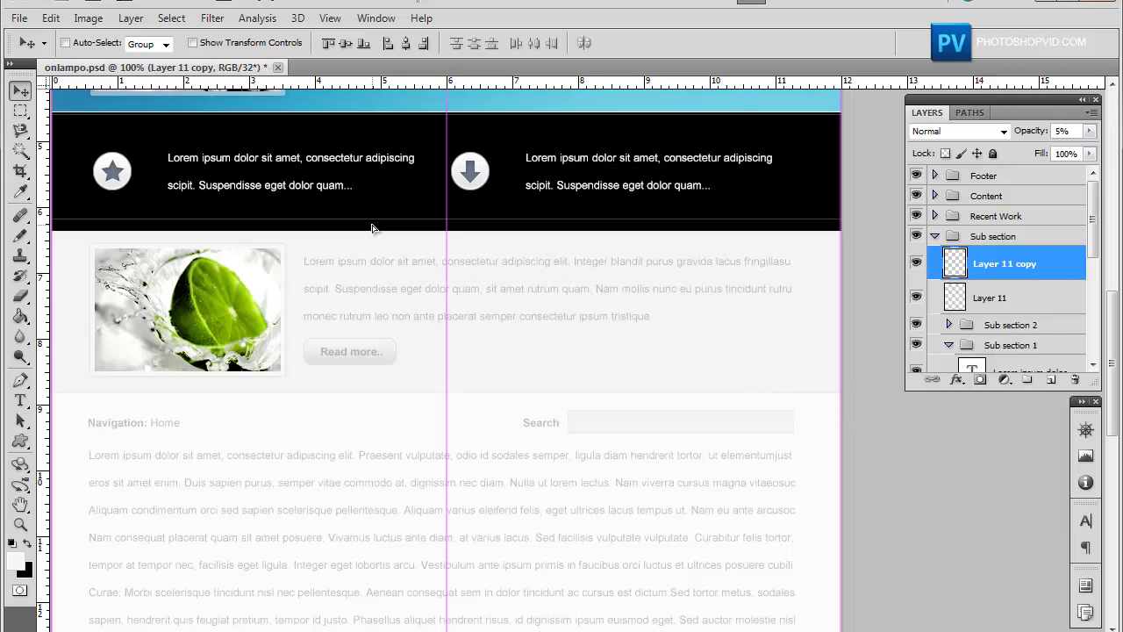
{"action": "key", "text": "Up"}
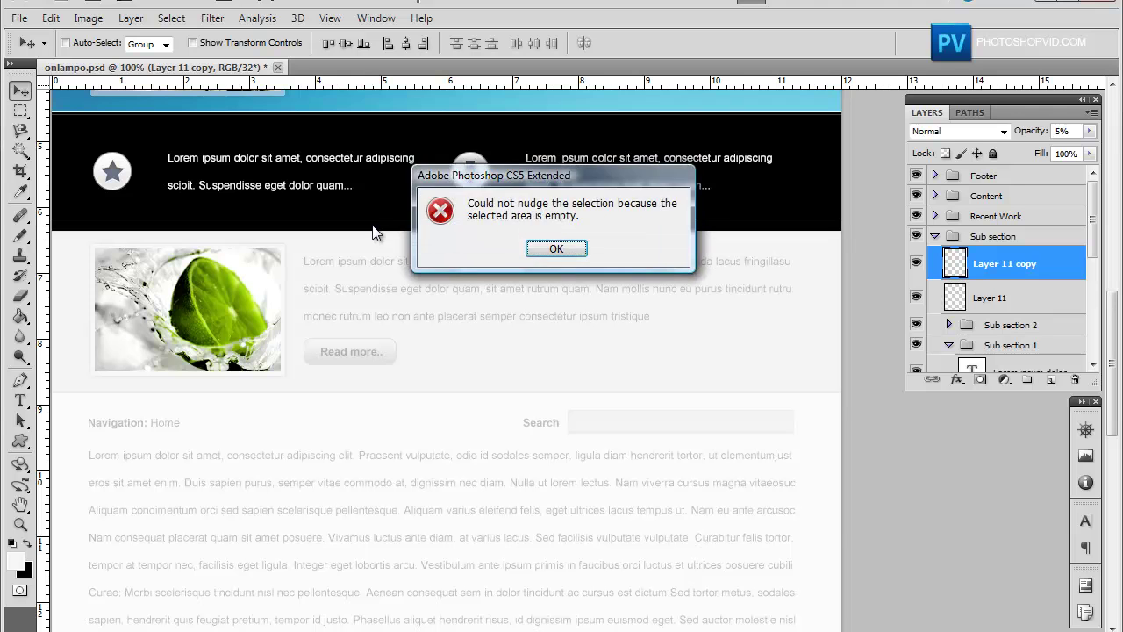
{"action": "key", "text": "Return"}
{"action": "key", "text": "ctrl+plus"}
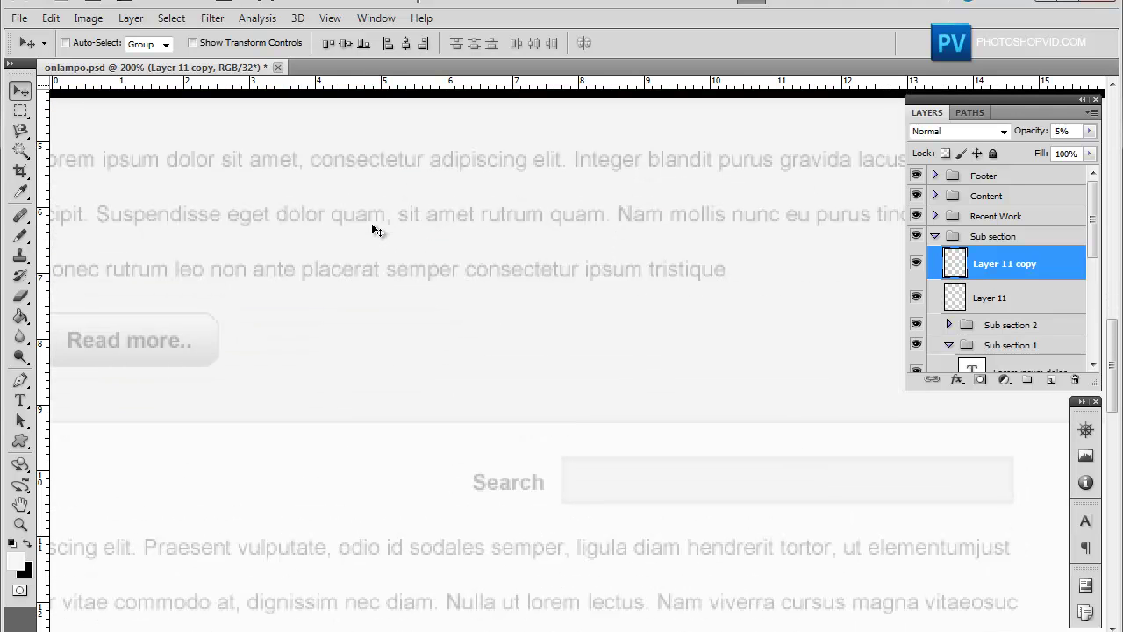
{"action": "scroll", "coordinate": [350, 197], "scroll_direction": "up", "scroll_amount": 3}
{"action": "left_click_drag", "start_coordinate": [521, 166], "coordinate": [521, 189]}
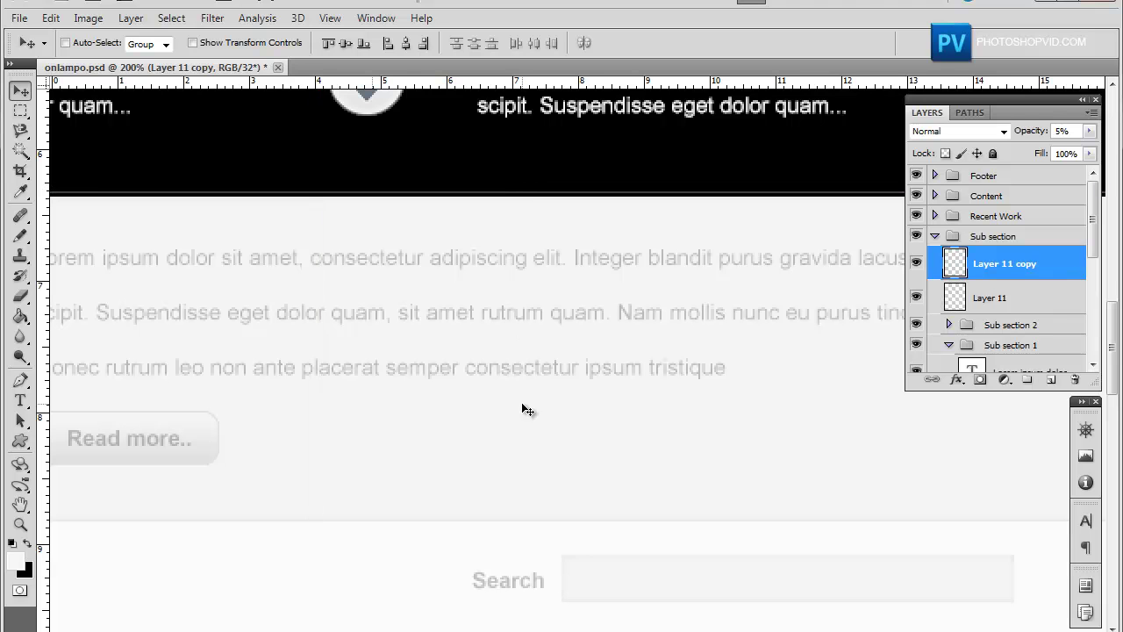
{"action": "key", "text": "ctrl+minus"}
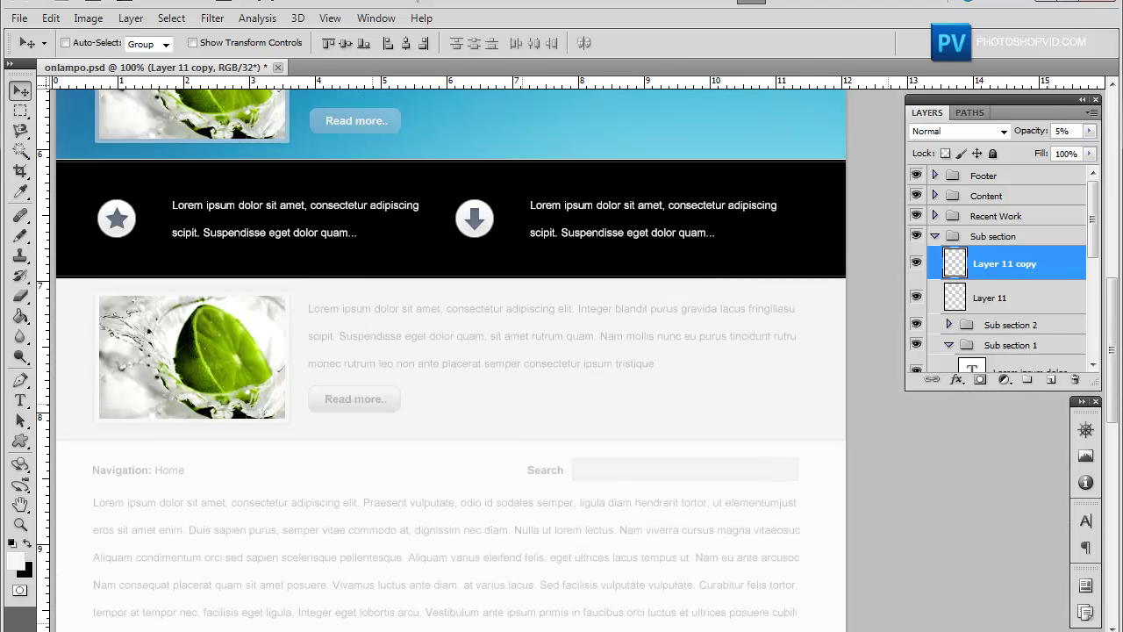
{"action": "scroll", "coordinate": [526, 351], "scroll_direction": "left", "scroll_amount": 5}
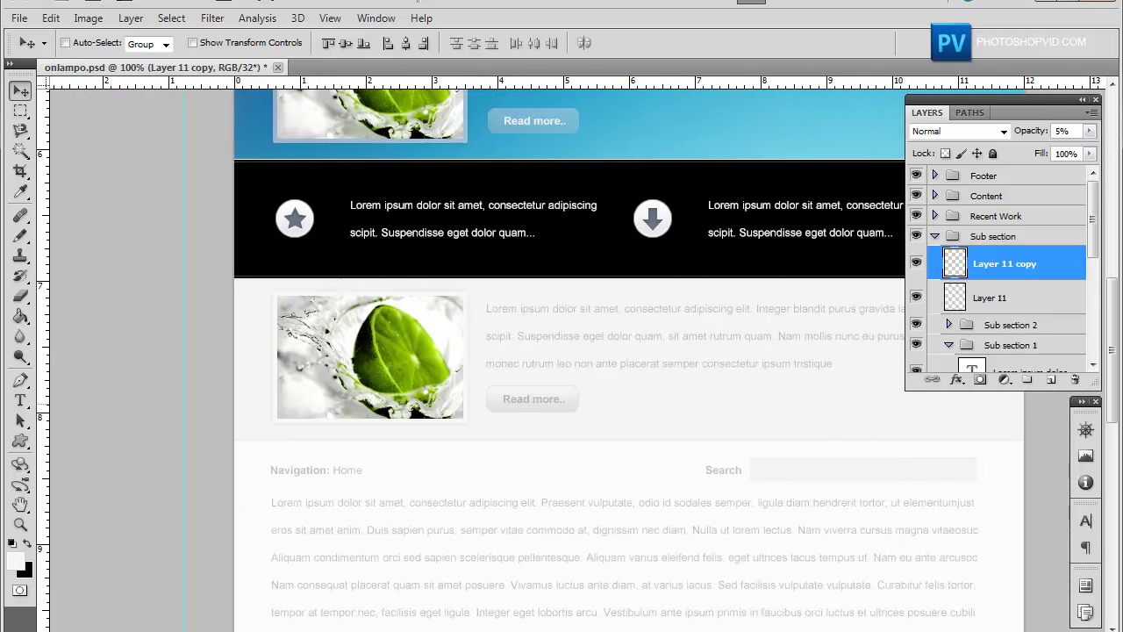
Collapse Sub section, expand Footer, and open Layer Style for Layer 10 copy
{"action": "left_click", "coordinate": [935, 237]}
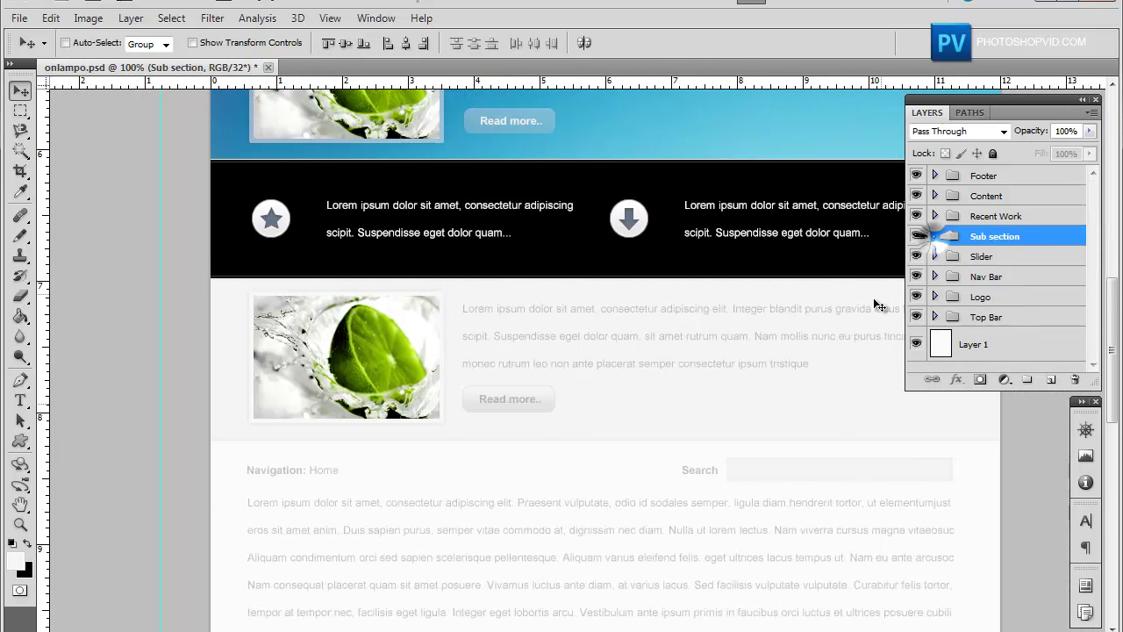
{"action": "scroll", "coordinate": [818, 339], "scroll_direction": "down", "scroll_amount": 3}
{"action": "scroll", "coordinate": [817, 339], "scroll_direction": "down", "scroll_amount": 3}
{"action": "scroll", "coordinate": [822, 342], "scroll_direction": "down", "scroll_amount": 3}
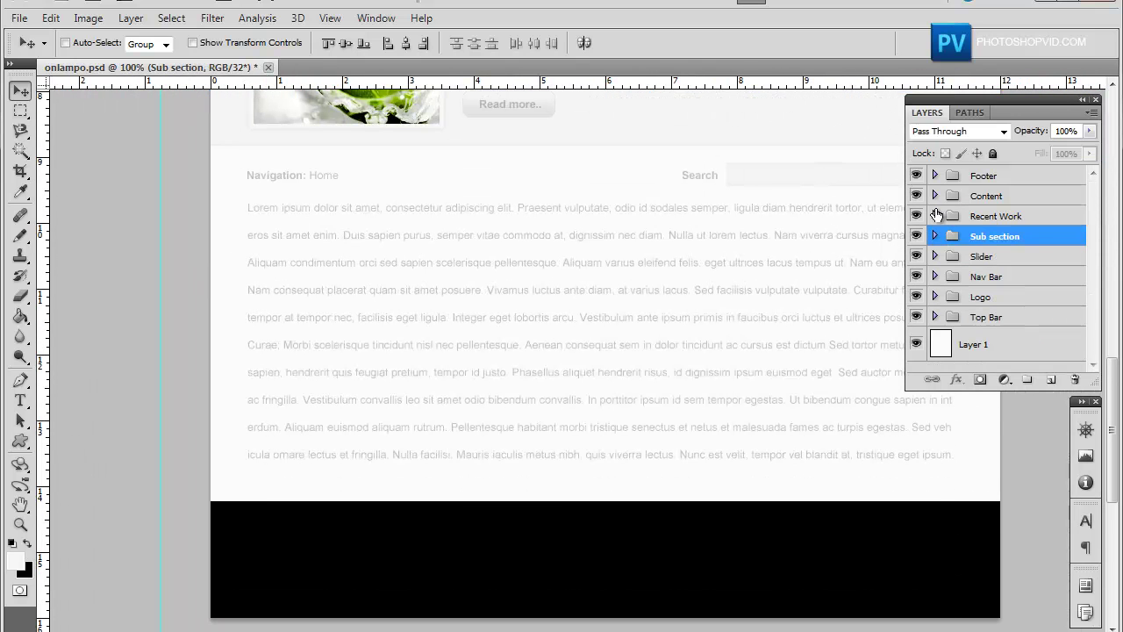
{"action": "left_click", "coordinate": [978, 176]}
{"action": "left_click", "coordinate": [934, 175]}
{"action": "left_click", "coordinate": [992, 209]}
{"action": "scroll", "coordinate": [727, 459], "scroll_direction": "down", "scroll_amount": 2}
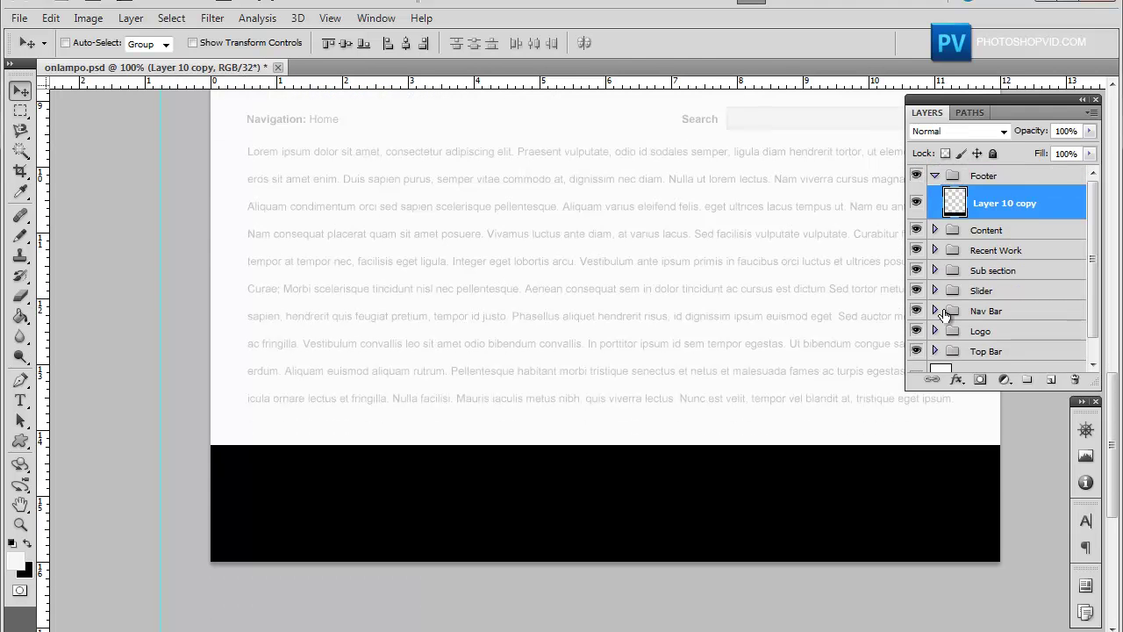
{"action": "left_click", "coordinate": [1066, 230]}
{"action": "double_click", "coordinate": [1057, 204]}
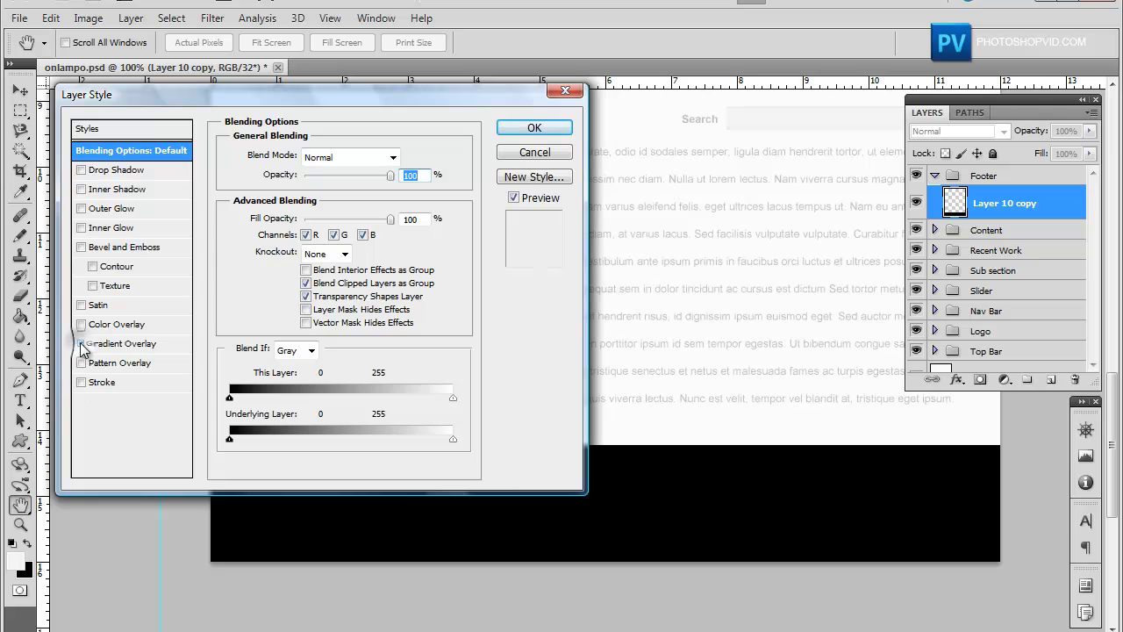
Enable a Normal-blend Gradient Overlay on the footer bar with opacity lowered to 0%
{"action": "left_click", "coordinate": [80, 343]}
{"action": "left_click", "coordinate": [335, 156]}
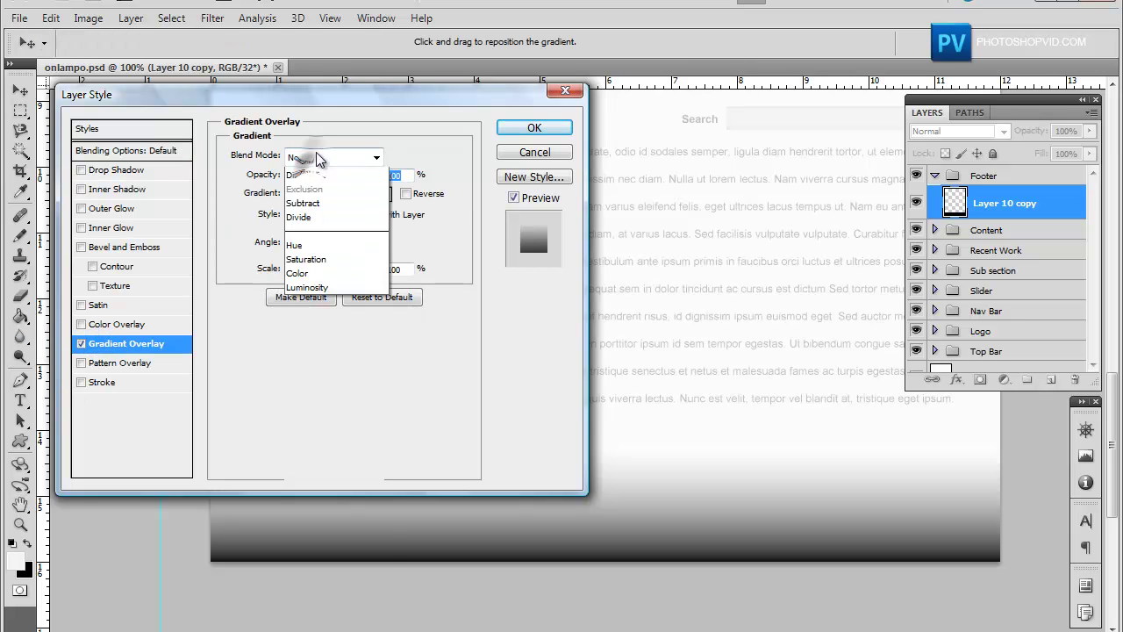
{"action": "left_click", "coordinate": [426, 144]}
{"action": "left_click_drag", "start_coordinate": [376, 176], "coordinate": [291, 206]}
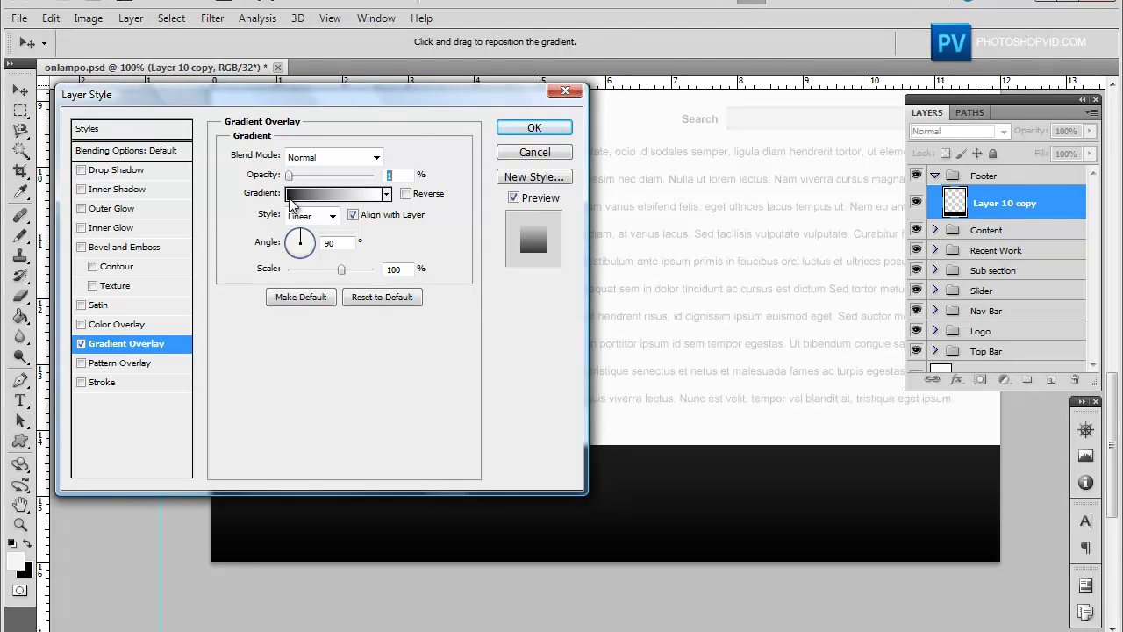
{"action": "left_click", "coordinate": [518, 152]}
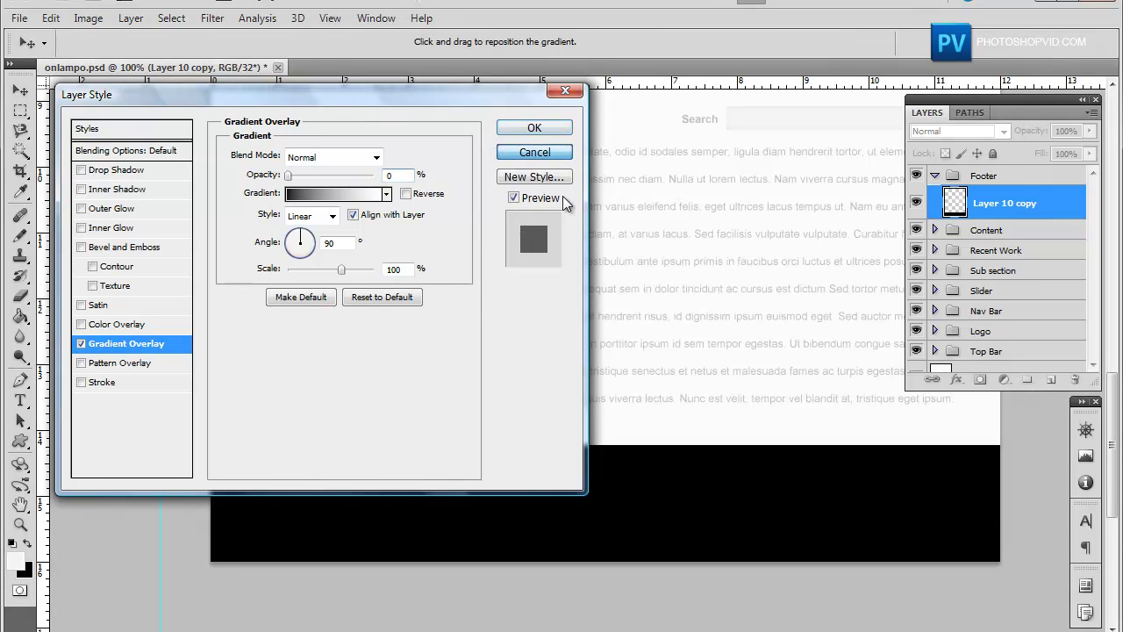
Cancel the Layer Style dialog and click into the Navigation: Home text with the Type tool
{"action": "left_click", "coordinate": [535, 154]}
{"action": "scroll", "coordinate": [687, 309], "scroll_direction": "up", "scroll_amount": 3}
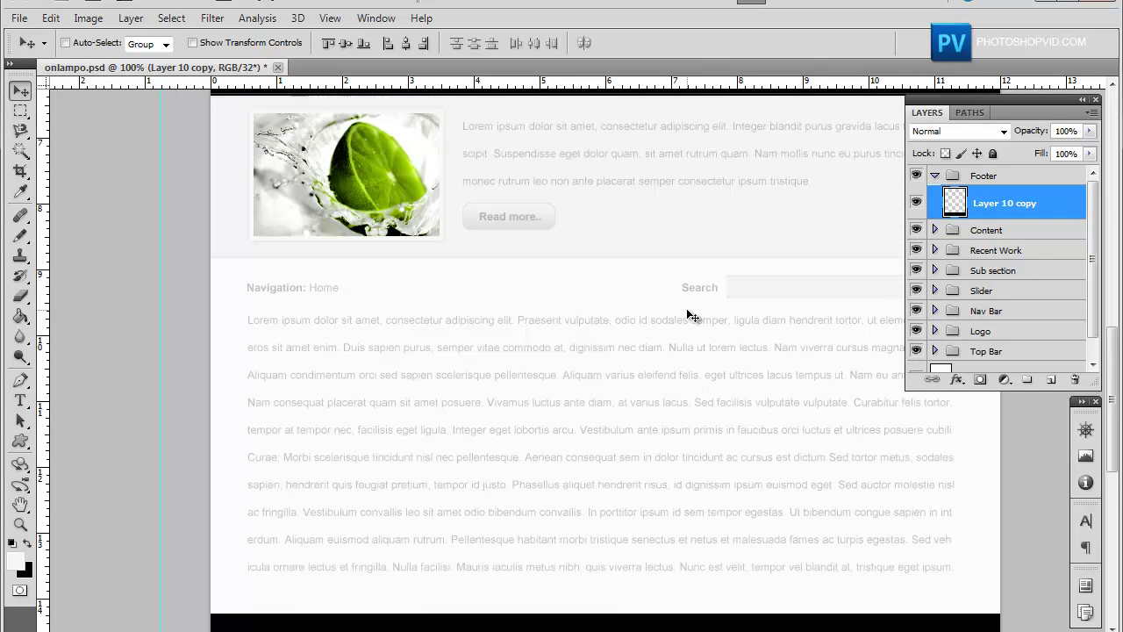
{"action": "scroll", "coordinate": [686, 308], "scroll_direction": "up", "scroll_amount": 3}
{"action": "scroll", "coordinate": [562, 193], "scroll_direction": "down", "scroll_amount": 1}
{"action": "scroll", "coordinate": [606, 353], "scroll_direction": "down", "scroll_amount": 3}
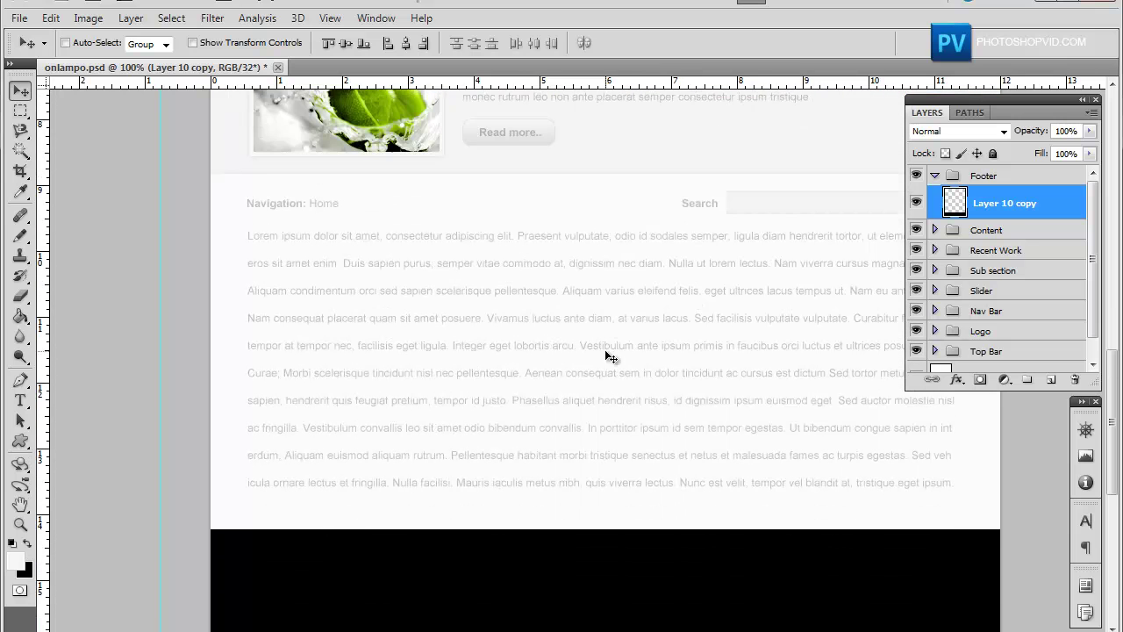
{"action": "scroll", "coordinate": [649, 421], "scroll_direction": "down", "scroll_amount": 2}
{"action": "left_click_drag", "start_coordinate": [682, 497], "coordinate": [686, 531]}
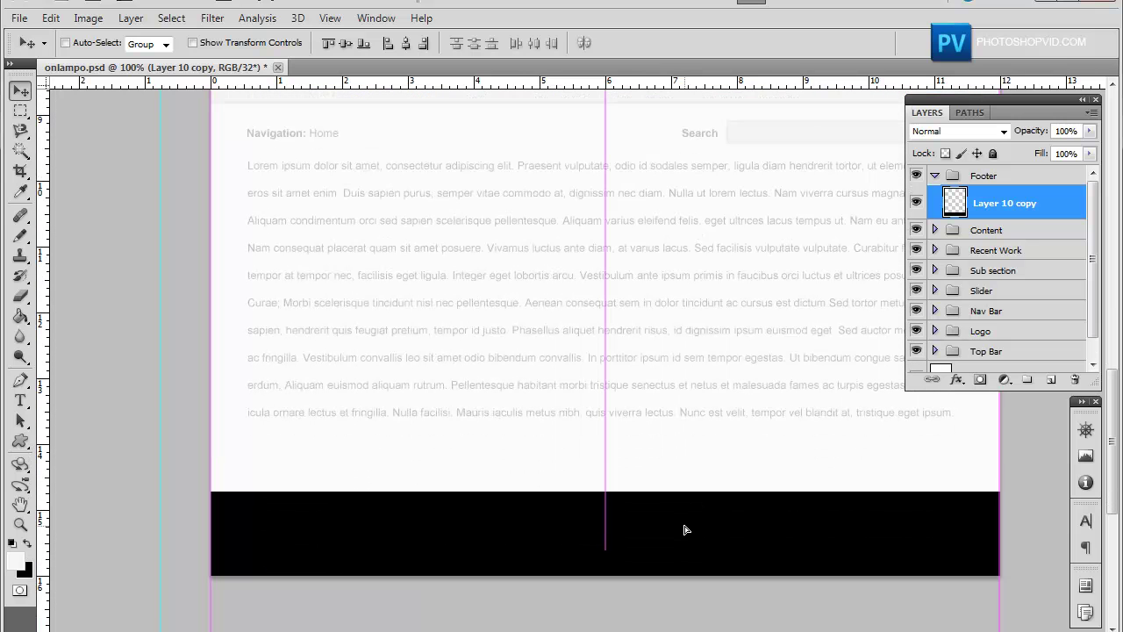
{"action": "scroll", "coordinate": [685, 496], "scroll_direction": "up", "scroll_amount": 4}
{"action": "scroll", "coordinate": [684, 497], "scroll_direction": "up", "scroll_amount": 2}
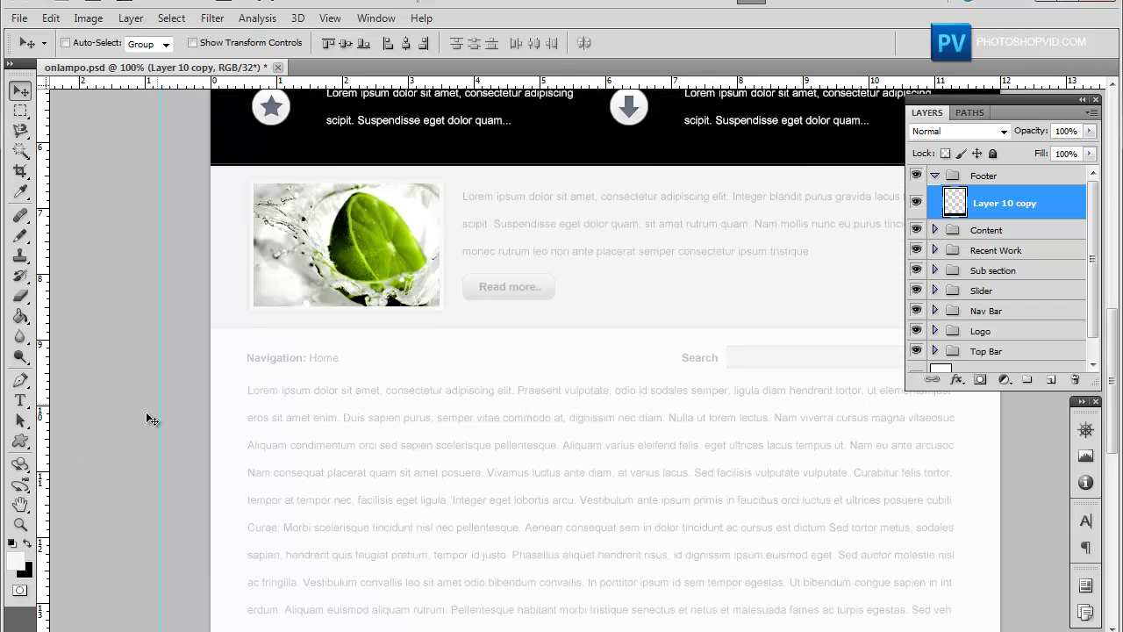
{"action": "left_click", "coordinate": [19, 399]}
{"action": "left_click", "coordinate": [290, 355]}
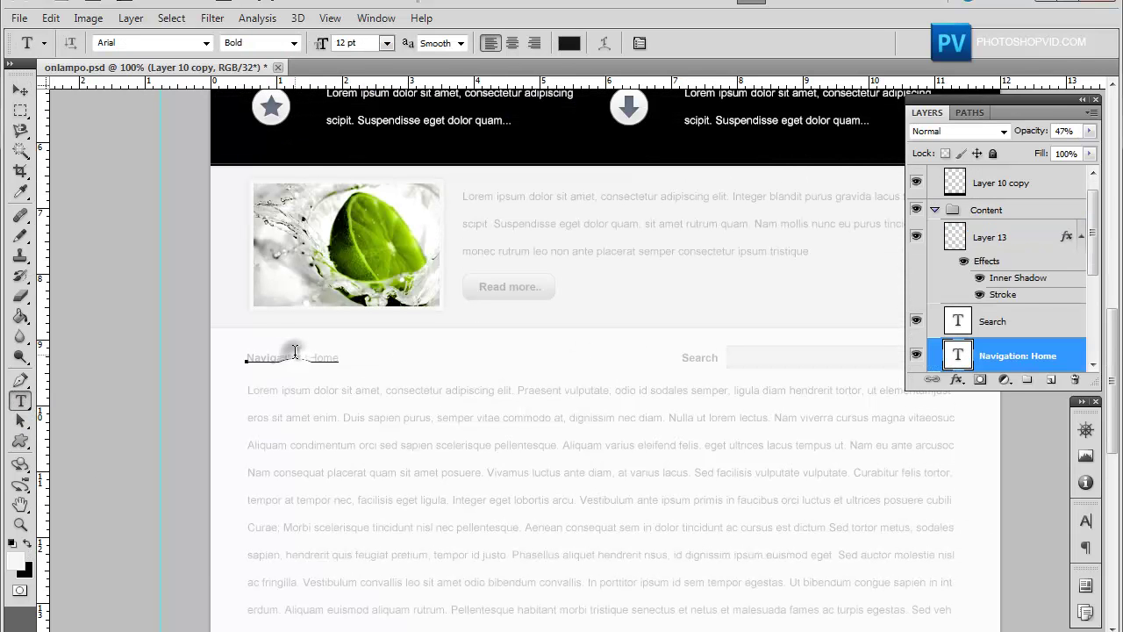
{"action": "left_click_drag", "start_coordinate": [1018, 362], "coordinate": [1020, 376]}
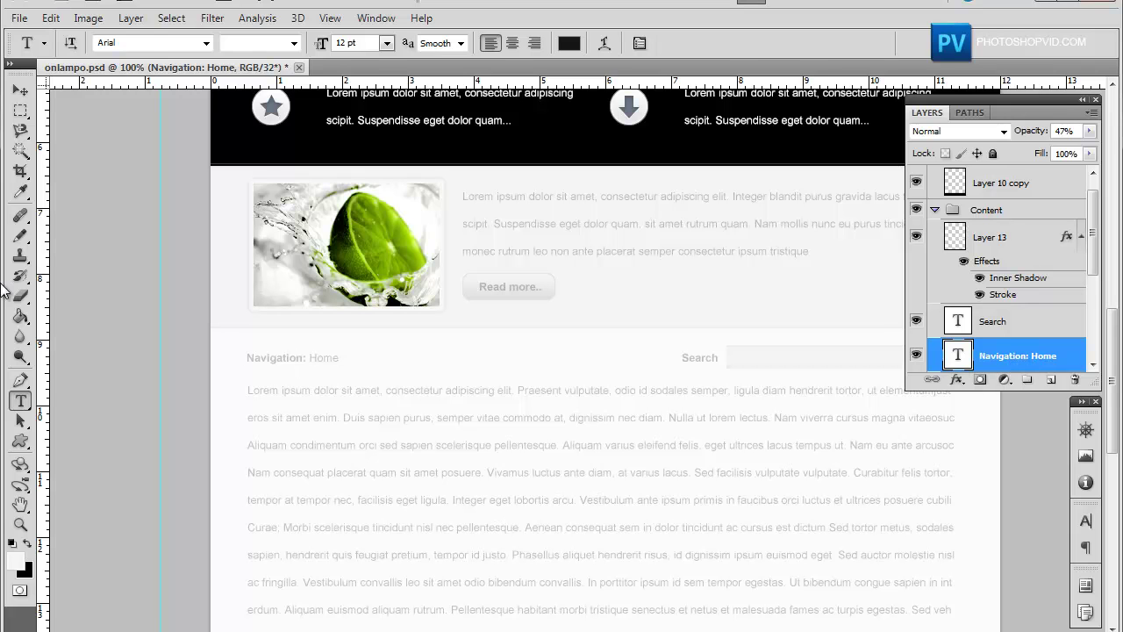
Drag the Navigation: Home text onto the black footer bar and its layer into Footer
{"action": "left_click", "coordinate": [20, 90]}
{"action": "left_click_drag", "start_coordinate": [327, 355], "coordinate": [317, 521]}
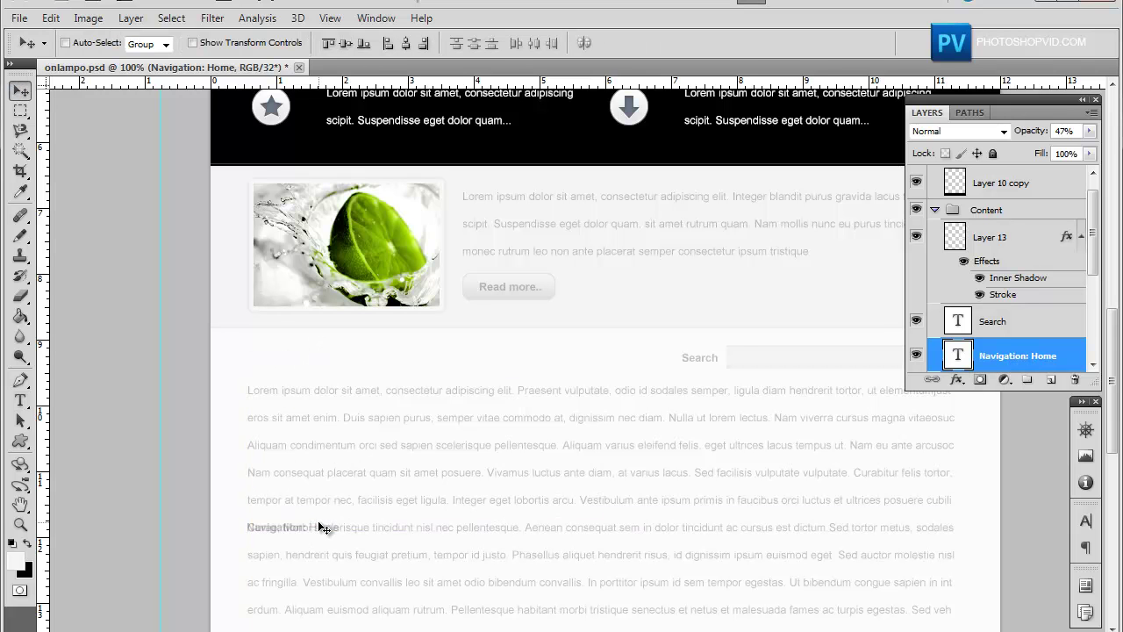
{"action": "scroll", "coordinate": [317, 520], "scroll_direction": "down", "scroll_amount": 2}
{"action": "scroll", "coordinate": [343, 484], "scroll_direction": "down", "scroll_amount": 7}
{"action": "mouse_move", "coordinate": [364, 389]}
{"action": "left_mouse_down"}
{"action": "mouse_move", "coordinate": [359, 601]}
{"action": "mouse_move", "coordinate": [514, 539]}
{"action": "left_mouse_up"}
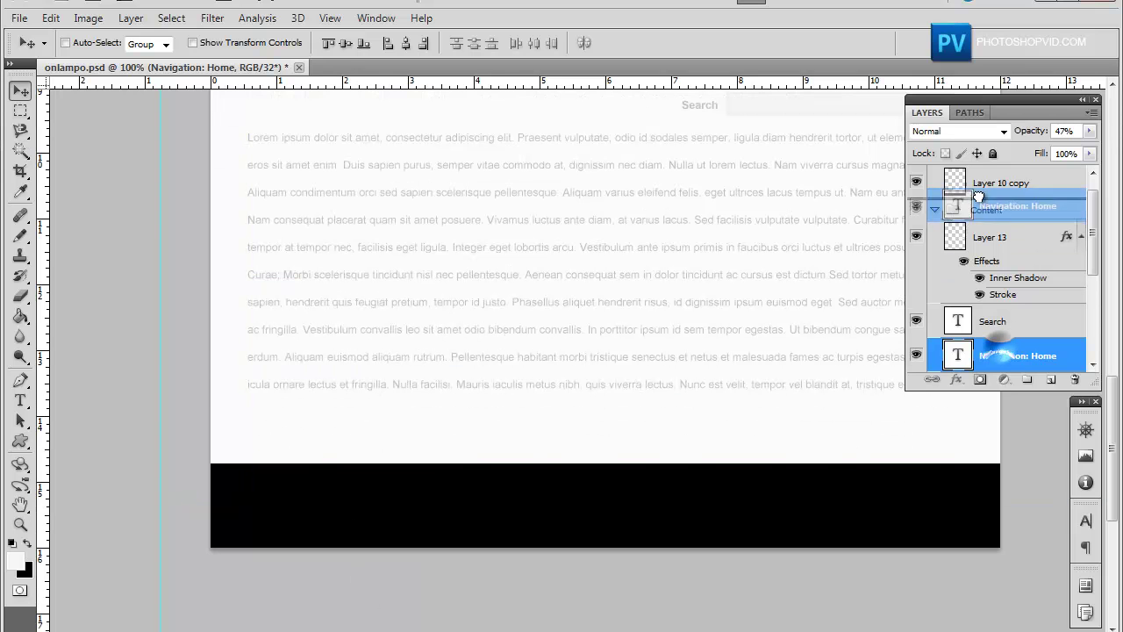
{"action": "left_click_drag", "start_coordinate": [996, 356], "coordinate": [983, 171]}
{"action": "left_click", "coordinate": [934, 246]}
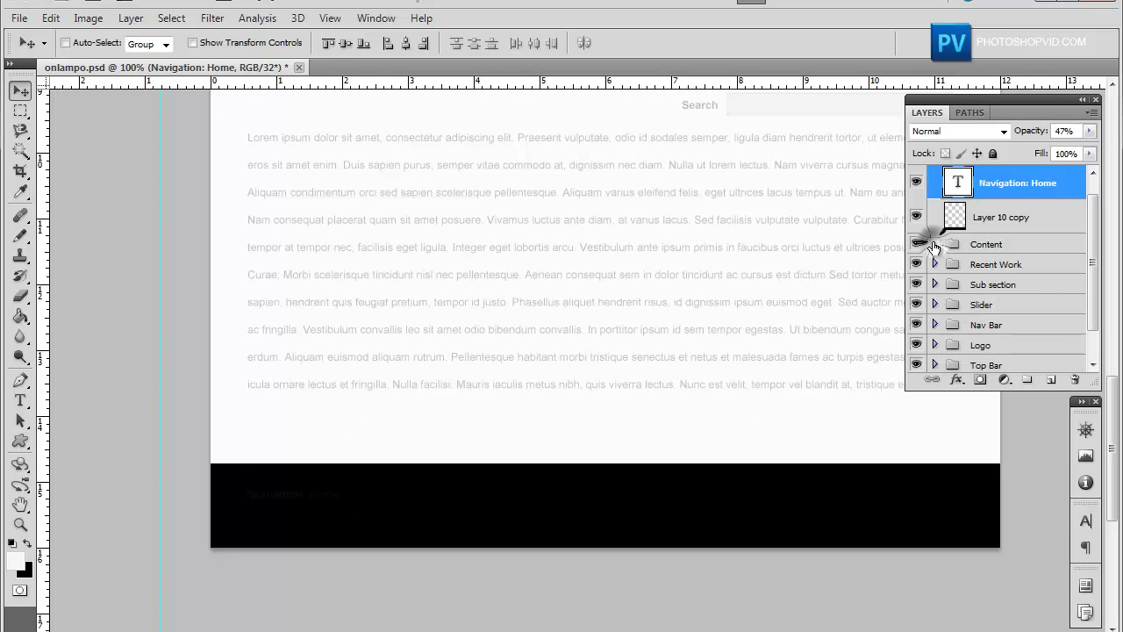
{"action": "scroll", "coordinate": [958, 261], "scroll_direction": "up", "scroll_amount": 1}
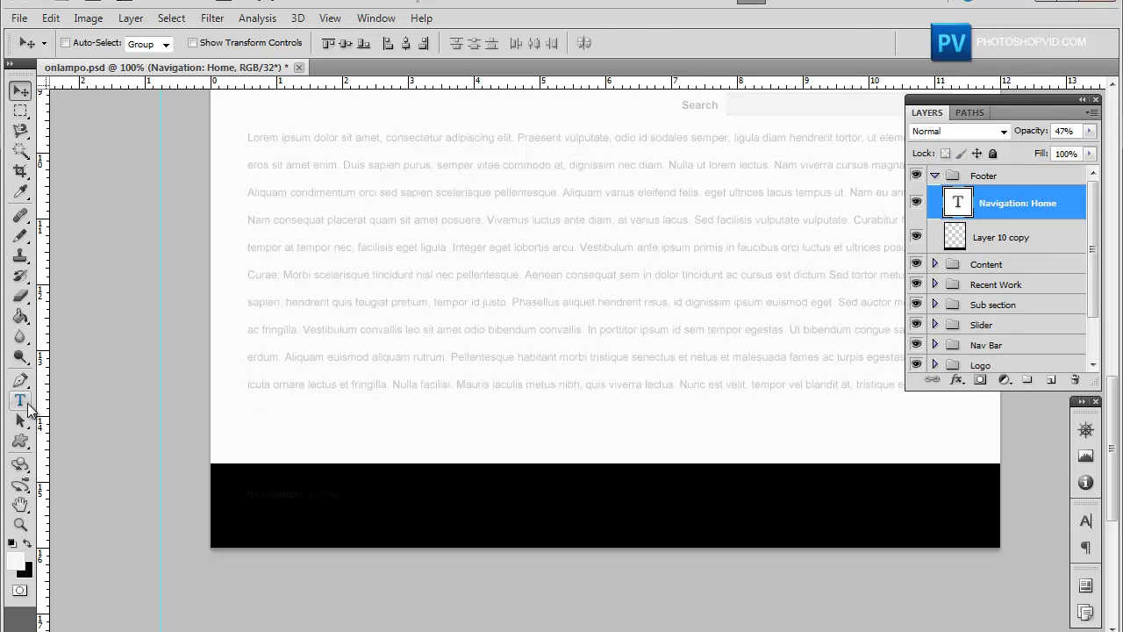
Make the footer navigation text pure white at 100% layer opacity
{"action": "left_click", "coordinate": [20, 400]}
{"action": "left_click", "coordinate": [307, 496]}
{"action": "left_click", "coordinate": [15, 560]}
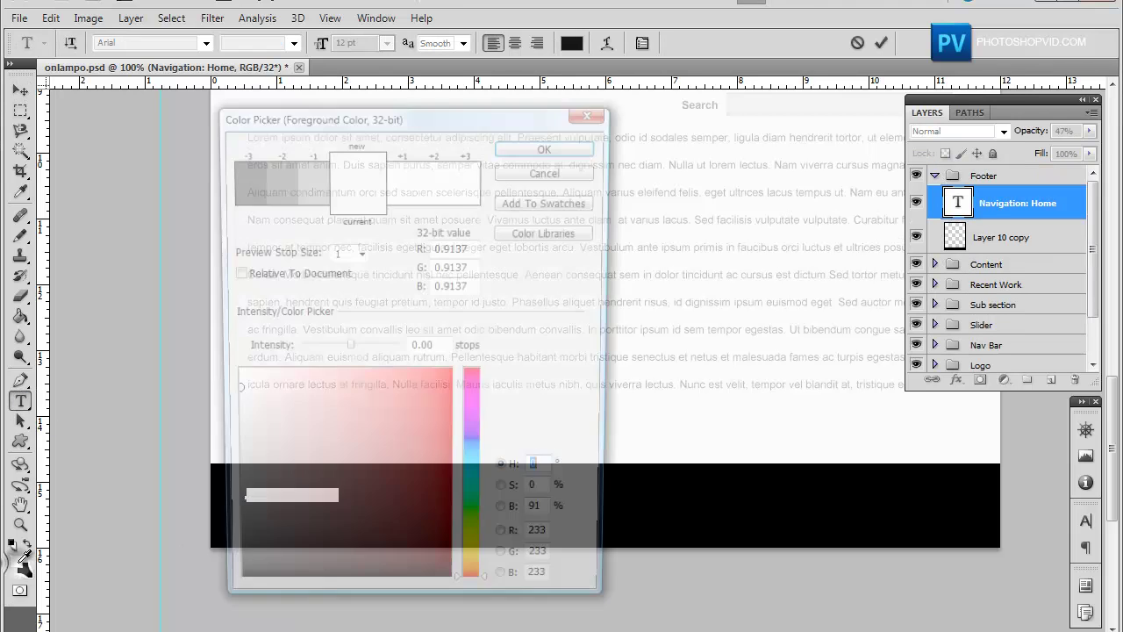
{"action": "left_click_drag", "start_coordinate": [308, 441], "coordinate": [232, 375]}
{"action": "left_click", "coordinate": [506, 145]}
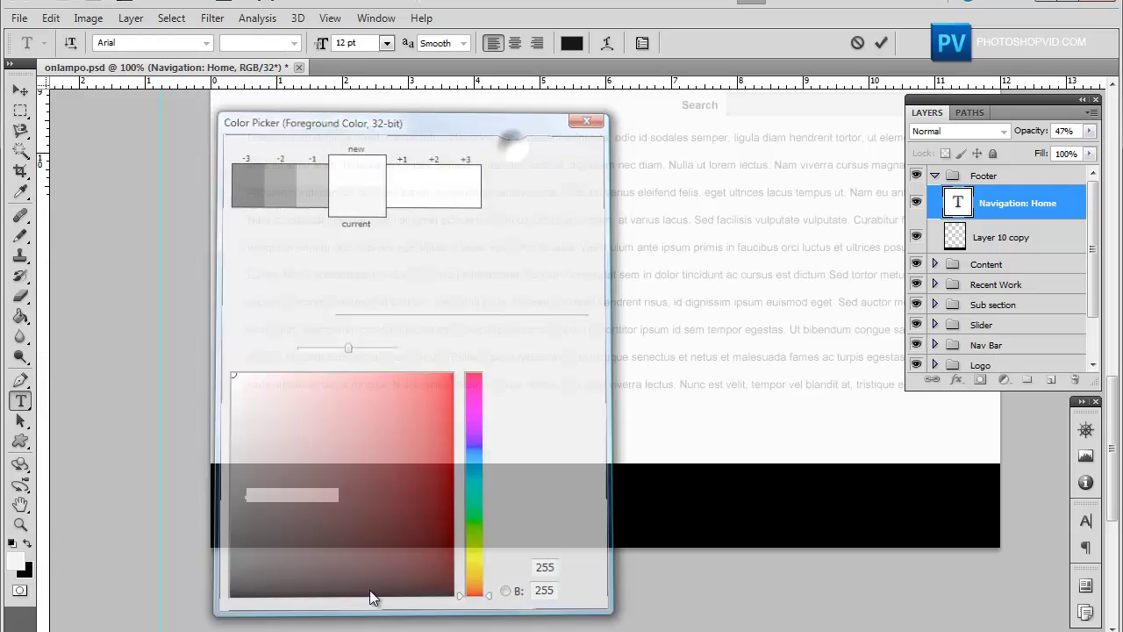
{"action": "key", "text": "ctrl+a"}
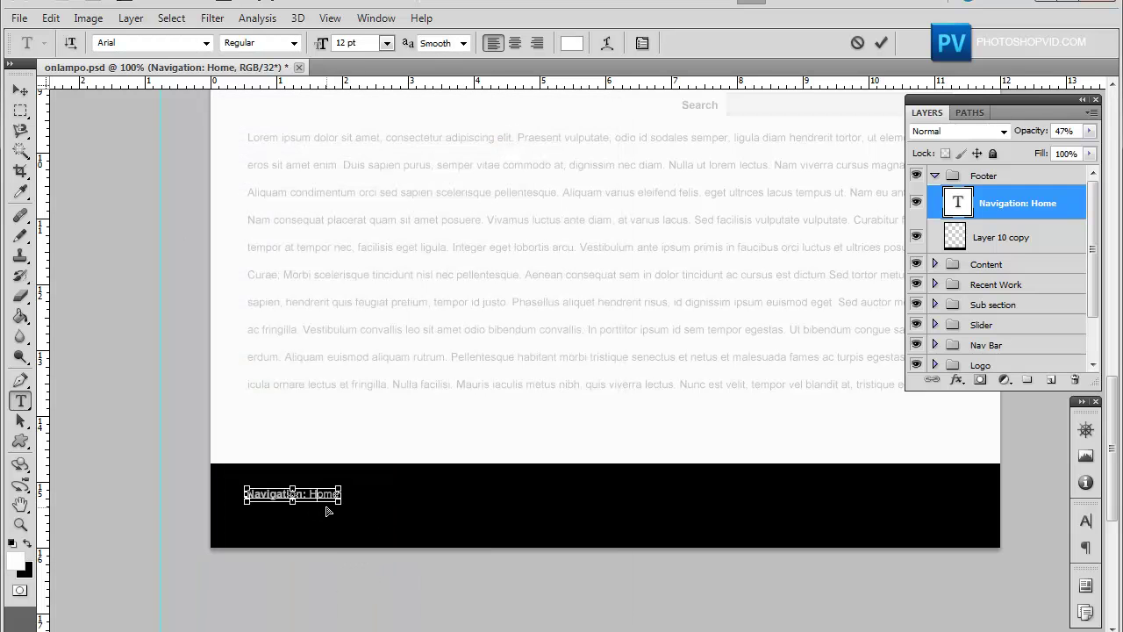
{"action": "left_click", "coordinate": [1089, 131]}
{"action": "left_click_drag", "start_coordinate": [1046, 148], "coordinate": [1095, 148]}
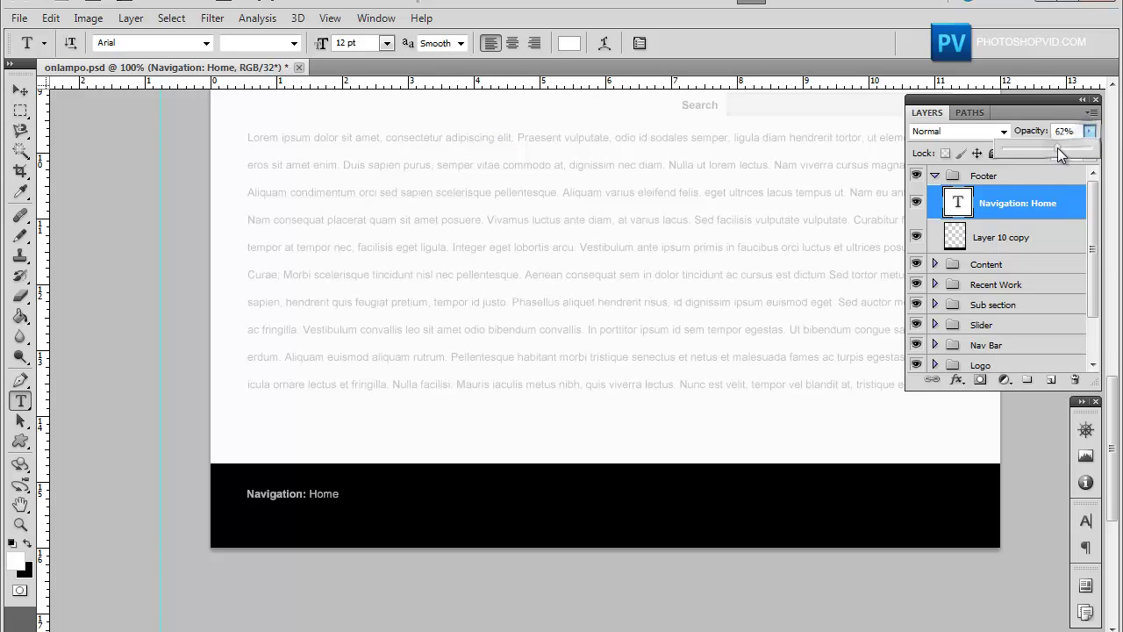
Replace 'Navigation: Home' with 'Copyright (c) ONLAMPO INC. 2012 - PhotoshopVid.com' and nudge it into place
{"action": "triple_click", "coordinate": [327, 494]}
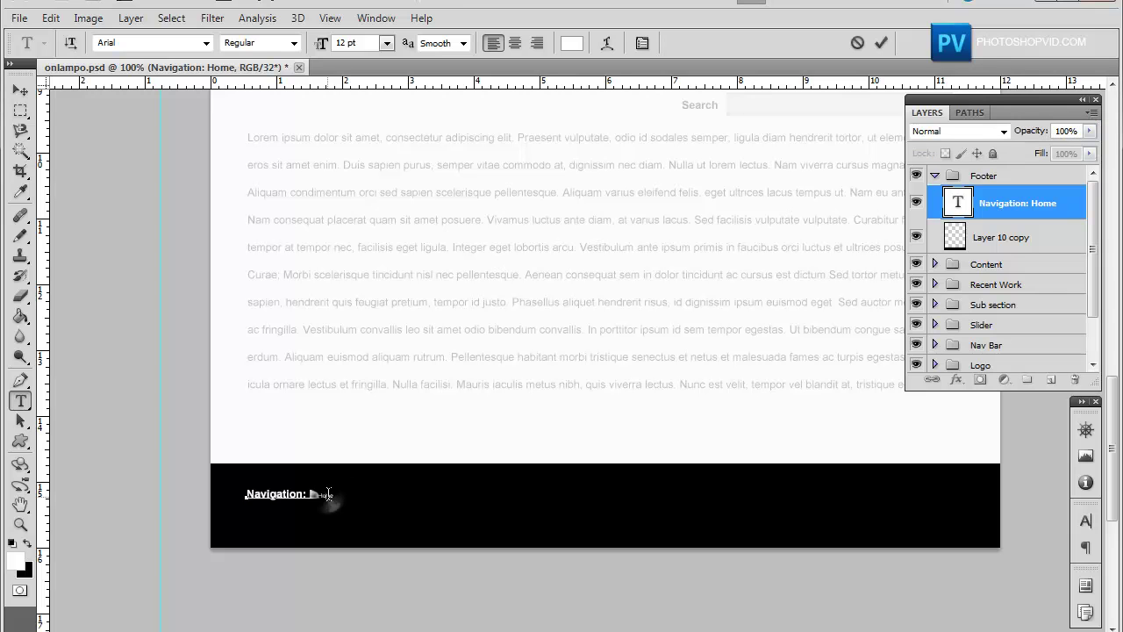
{"action": "type", "text": "Copyright (c"}
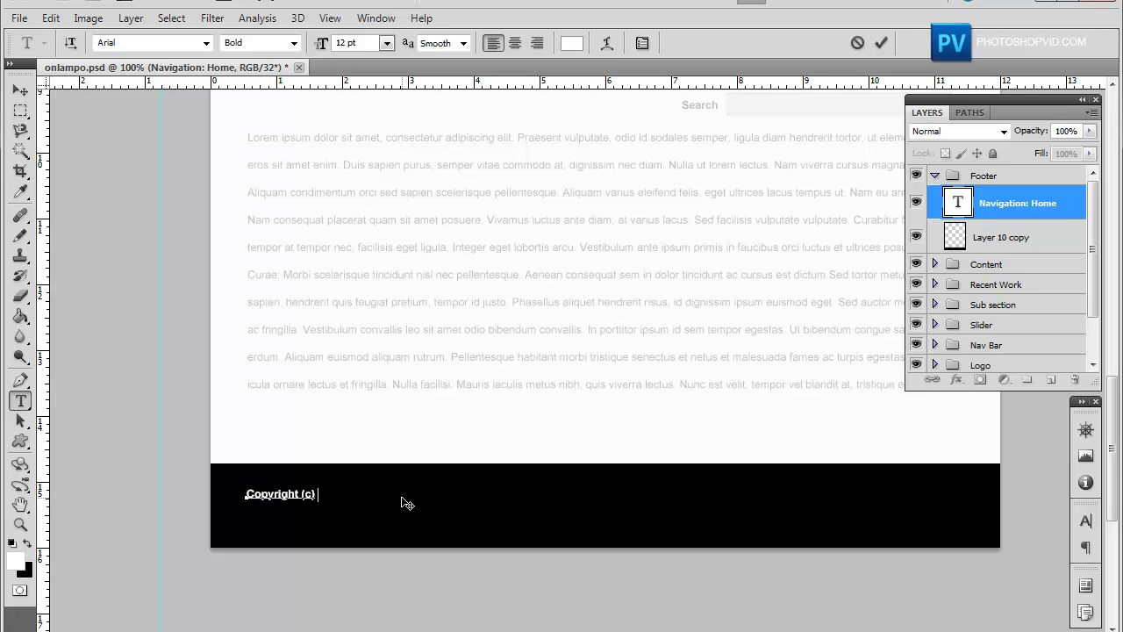
{"action": "type", "text": "O"}
{"action": "type", "text": "NLAMPO "}
{"action": "type", "text": "IN"}
{"action": "type", "text": "C. 20"}
{"action": "type", "text": "12 - "}
{"action": "type", "text": "P"}
{"action": "type", "text": "hotoshopV"}
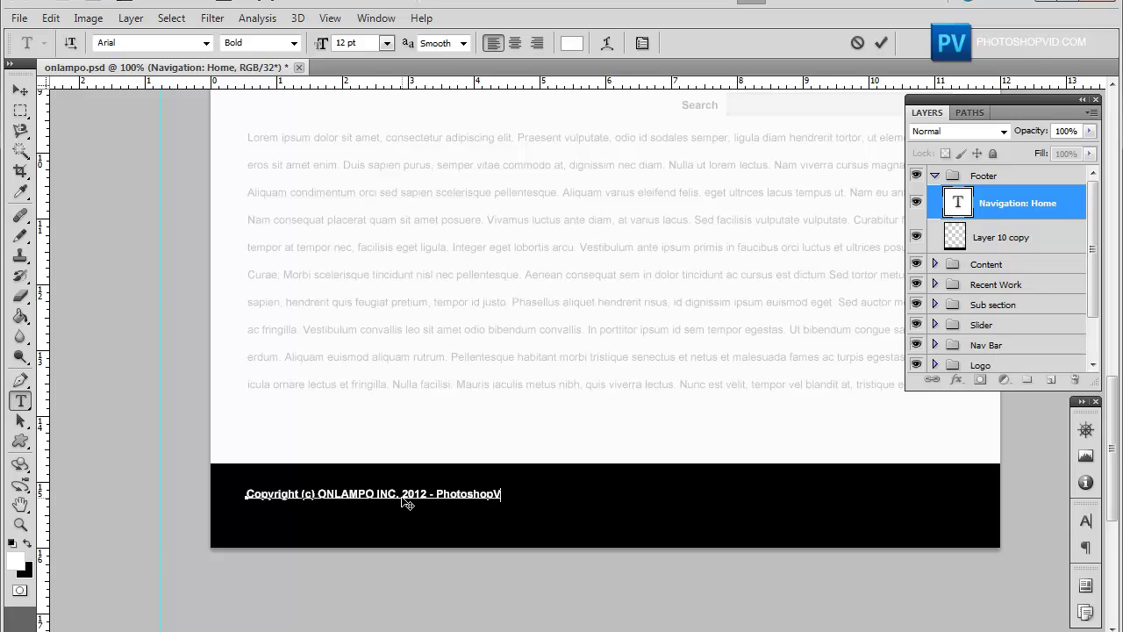
{"action": "type", "text": "id.com"}
{"action": "left_click", "coordinate": [20, 90]}
{"action": "left_click_drag", "start_coordinate": [440, 496], "coordinate": [444, 507]}
Copy the sentences from Vivamus to Aenean and paste them at the paragraph's end
{"action": "scroll", "coordinate": [878, 474], "scroll_direction": "up", "scroll_amount": 3}
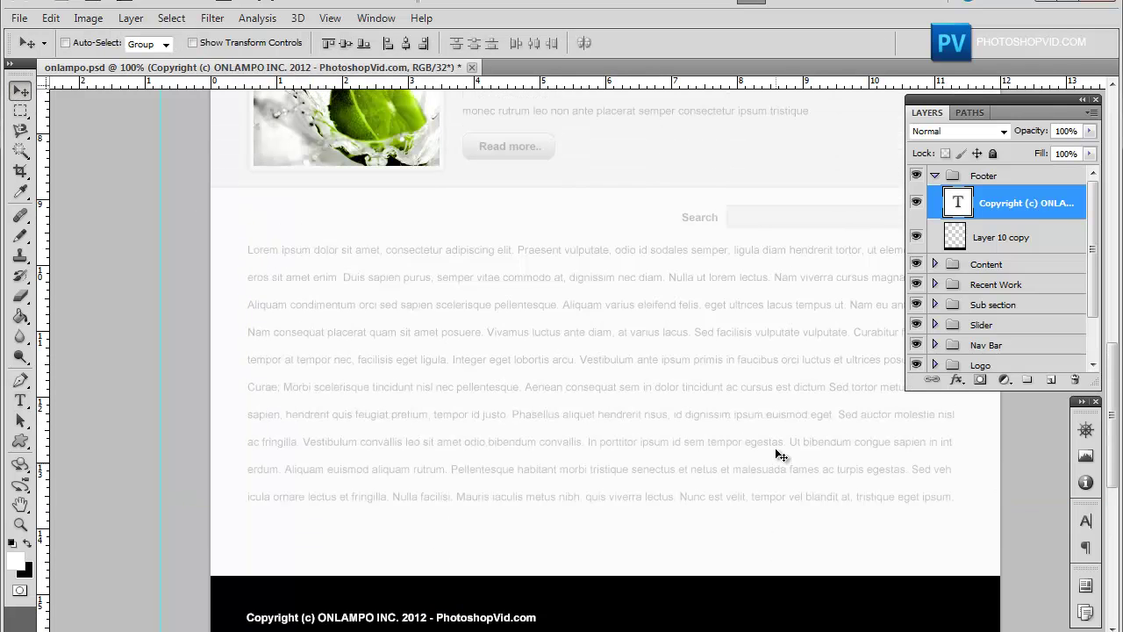
{"action": "scroll", "coordinate": [210, 390], "scroll_direction": "down", "scroll_amount": 2}
{"action": "scroll", "coordinate": [166, 382], "scroll_direction": "up", "scroll_amount": 2}
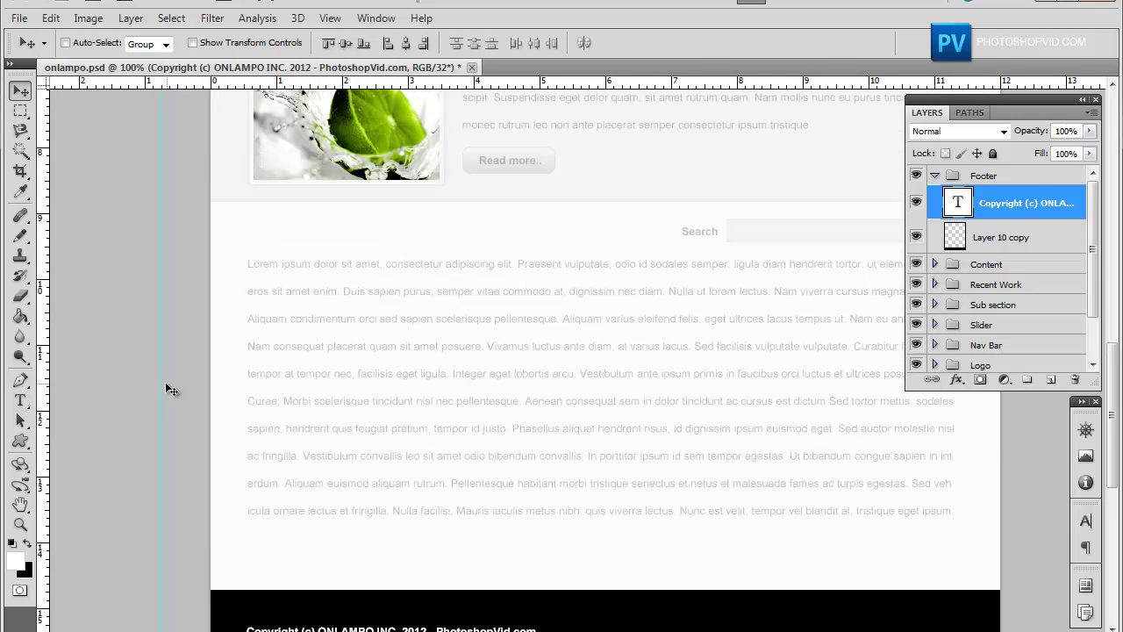
{"action": "scroll", "coordinate": [166, 390], "scroll_direction": "down", "scroll_amount": 2}
{"action": "scroll", "coordinate": [166, 389], "scroll_direction": "up", "scroll_amount": 1}
{"action": "scroll", "coordinate": [166, 390], "scroll_direction": "up", "scroll_amount": 2}
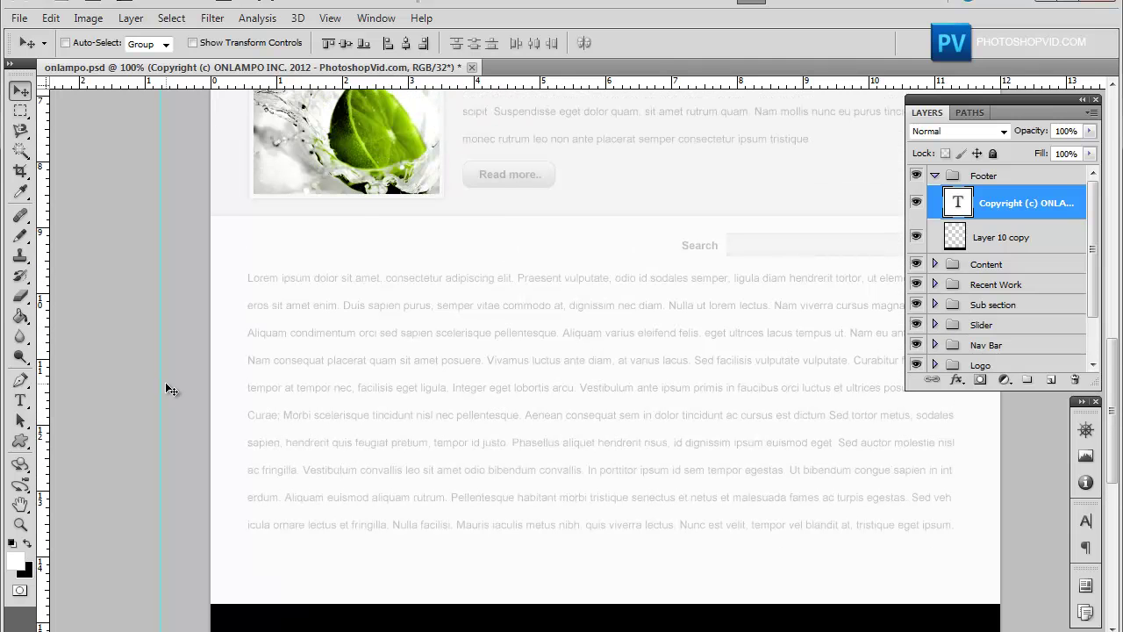
{"action": "left_click", "coordinate": [20, 400]}
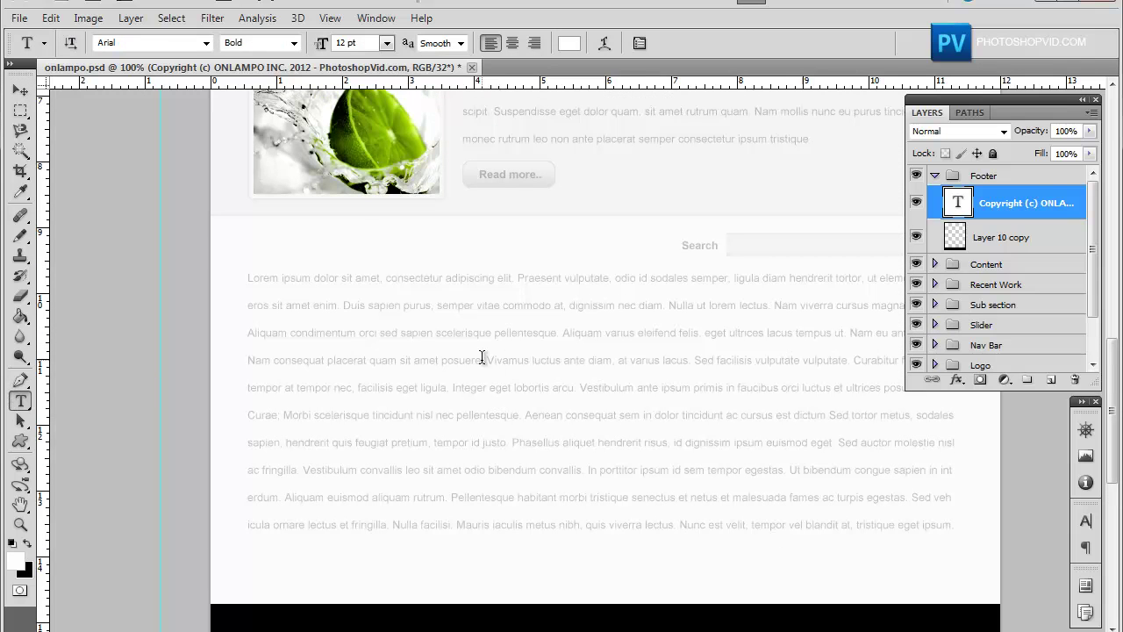
{"action": "left_click_drag", "start_coordinate": [487, 360], "coordinate": [524, 414]}
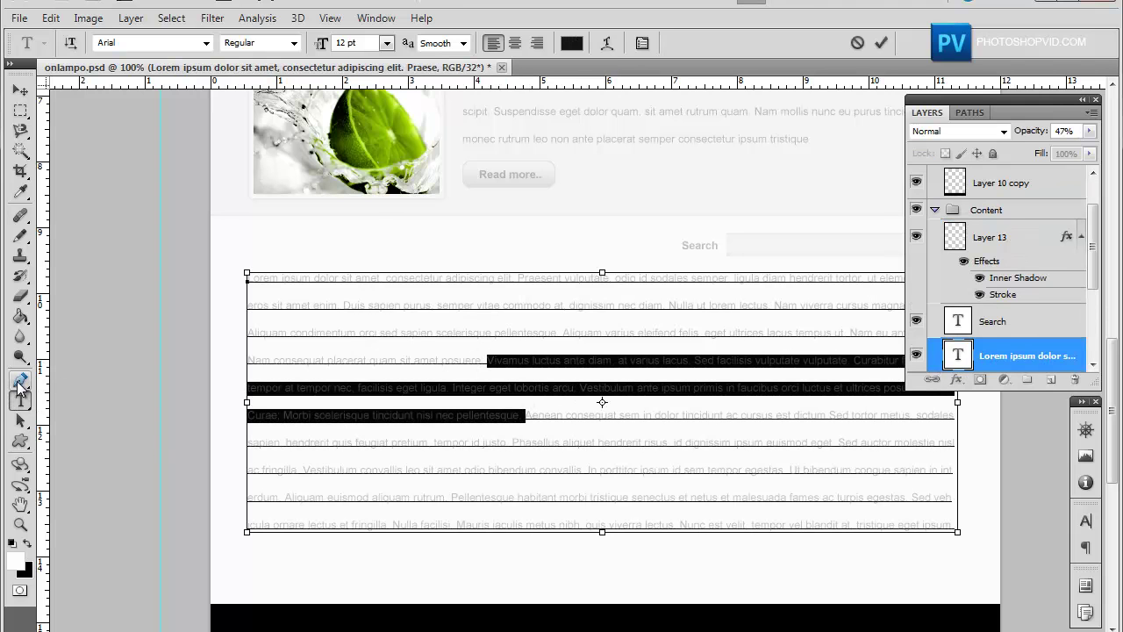
{"action": "left_click", "coordinate": [19, 382]}
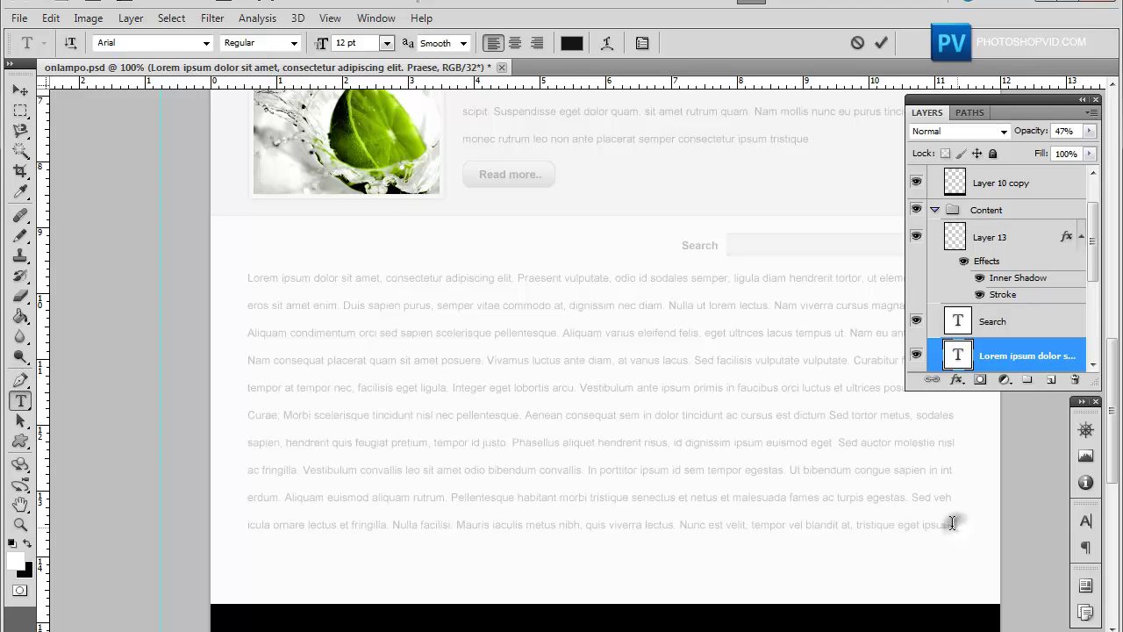
{"action": "left_click", "coordinate": [1051, 379]}
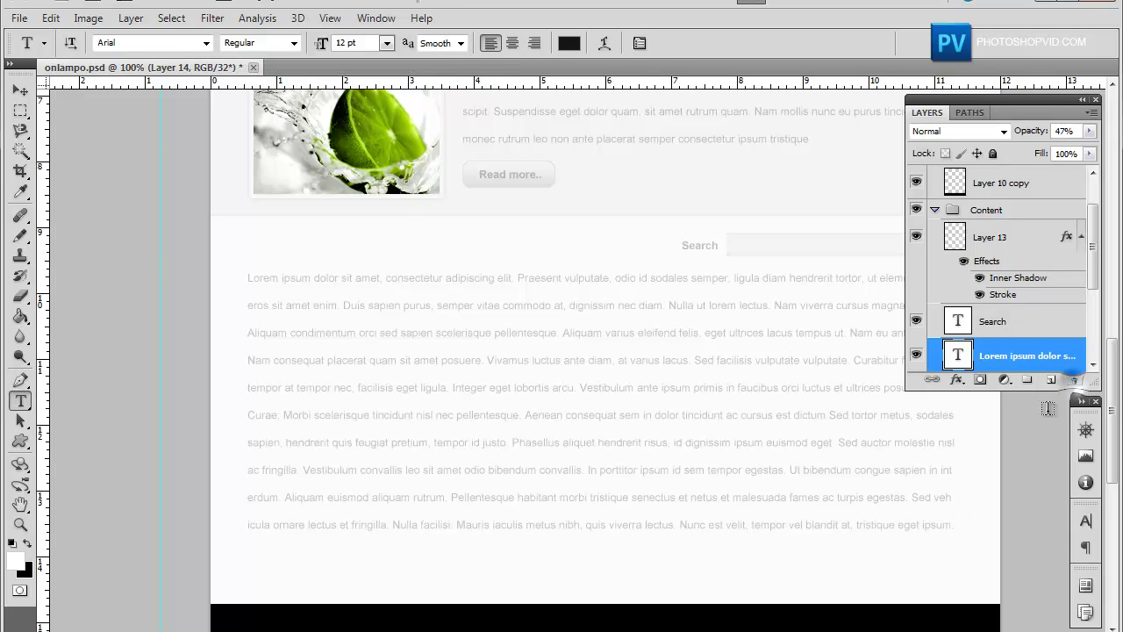
{"action": "left_click", "coordinate": [957, 525]}
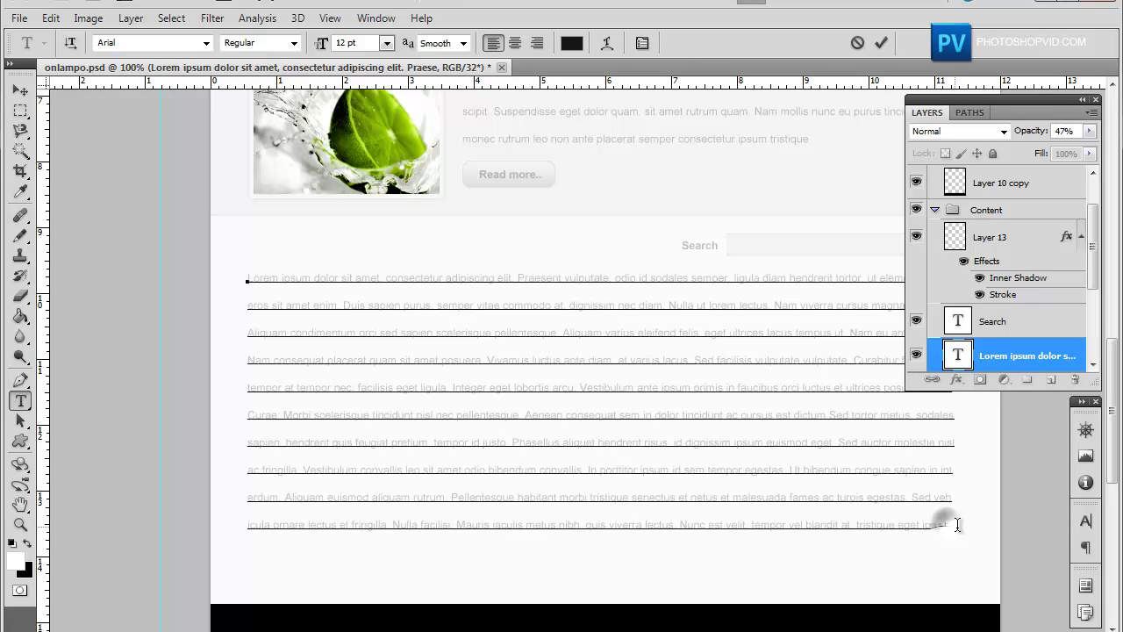
{"action": "key", "text": "ctrl+v"}
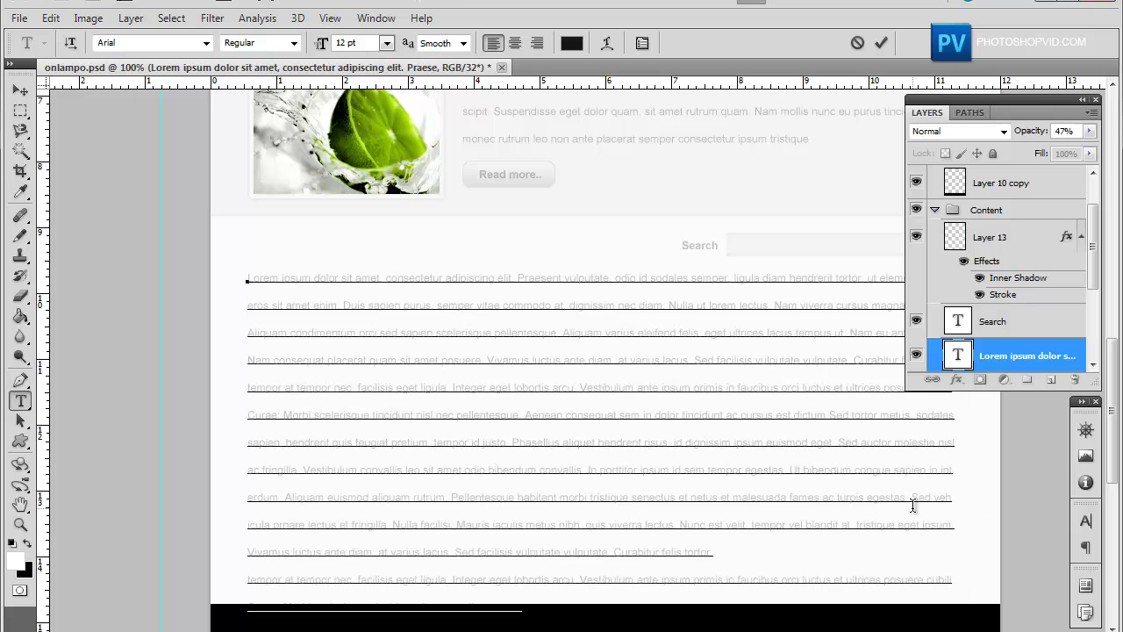
Join the pasted lines, delete the text after 'cubili', and end it with a period
{"action": "left_click", "coordinate": [249, 580]}
{"action": "key", "text": "BackSpace"}
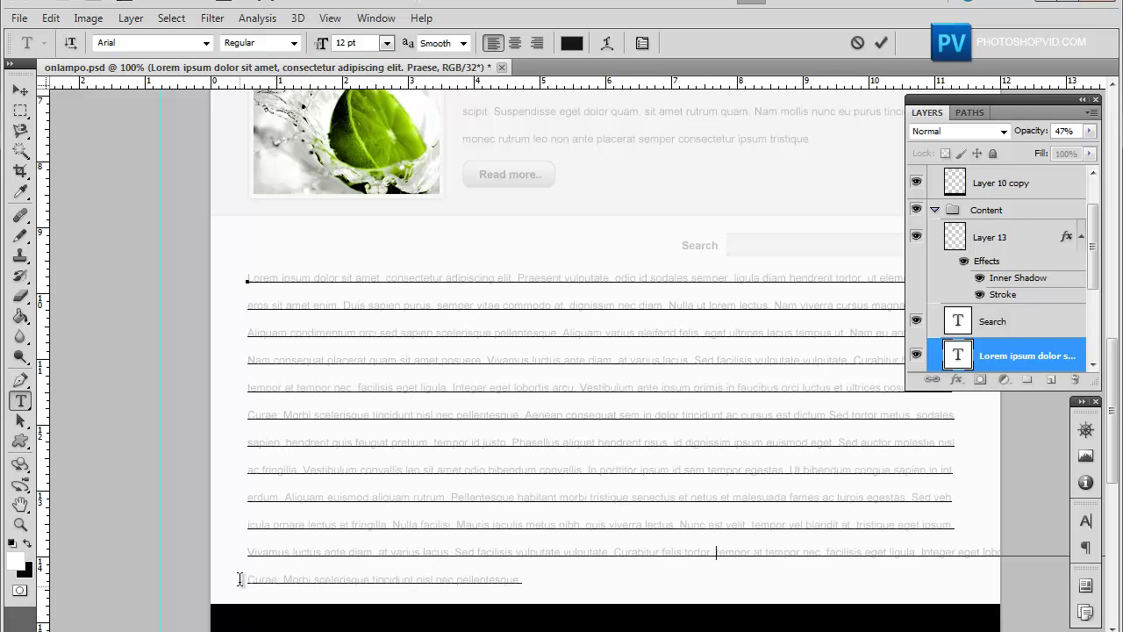
{"action": "left_click", "coordinate": [240, 579]}
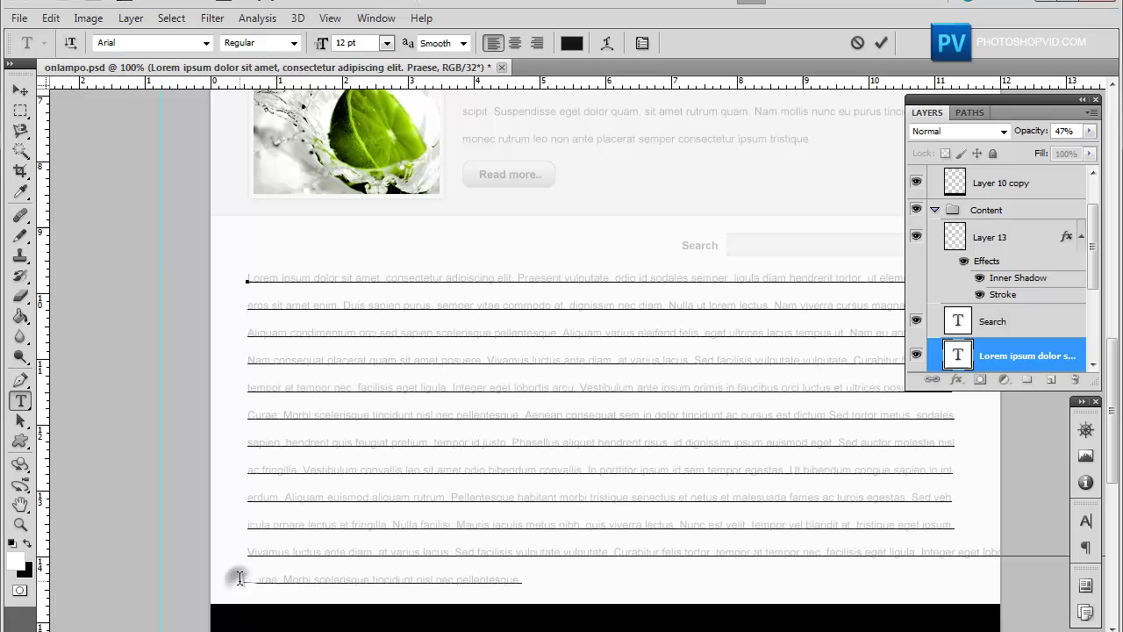
{"action": "left_click", "coordinate": [955, 553]}
{"action": "key", "text": "Return"}
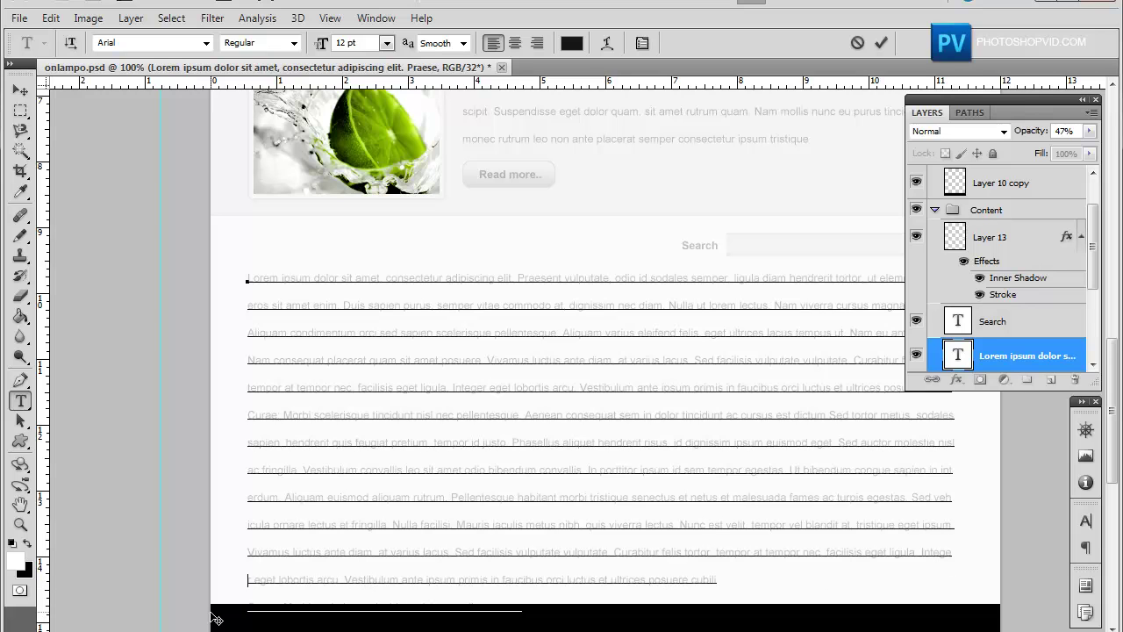
{"action": "left_click", "coordinate": [249, 610]}
{"action": "key", "text": "BackSpace"}
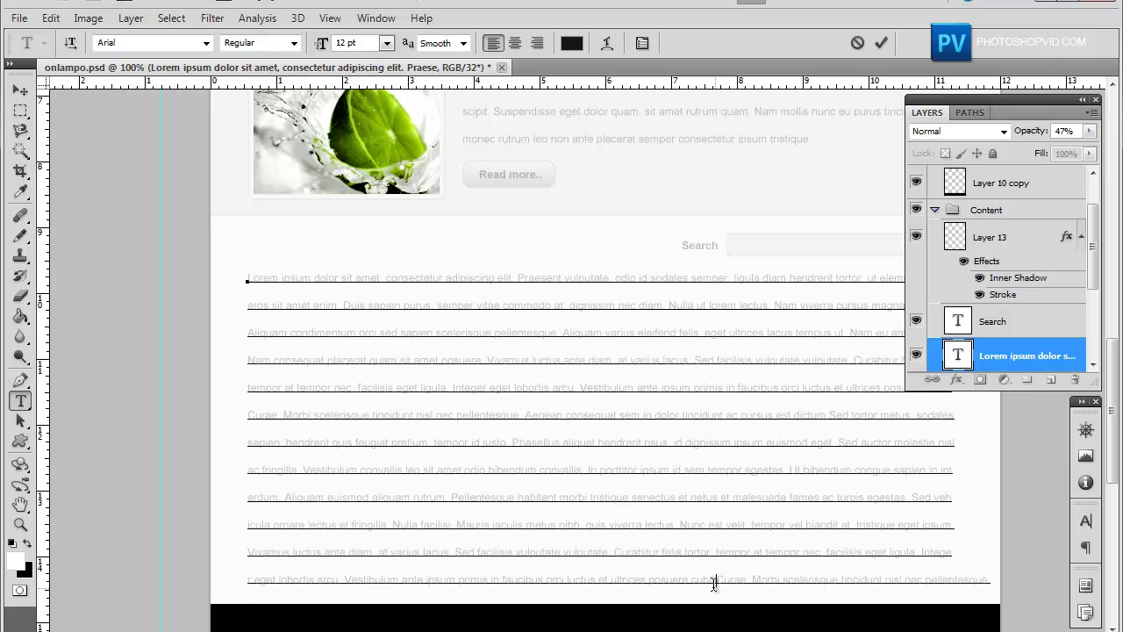
{"action": "left_click_drag", "start_coordinate": [721, 582], "coordinate": [1065, 600]}
{"action": "key", "text": "BackSpace"}
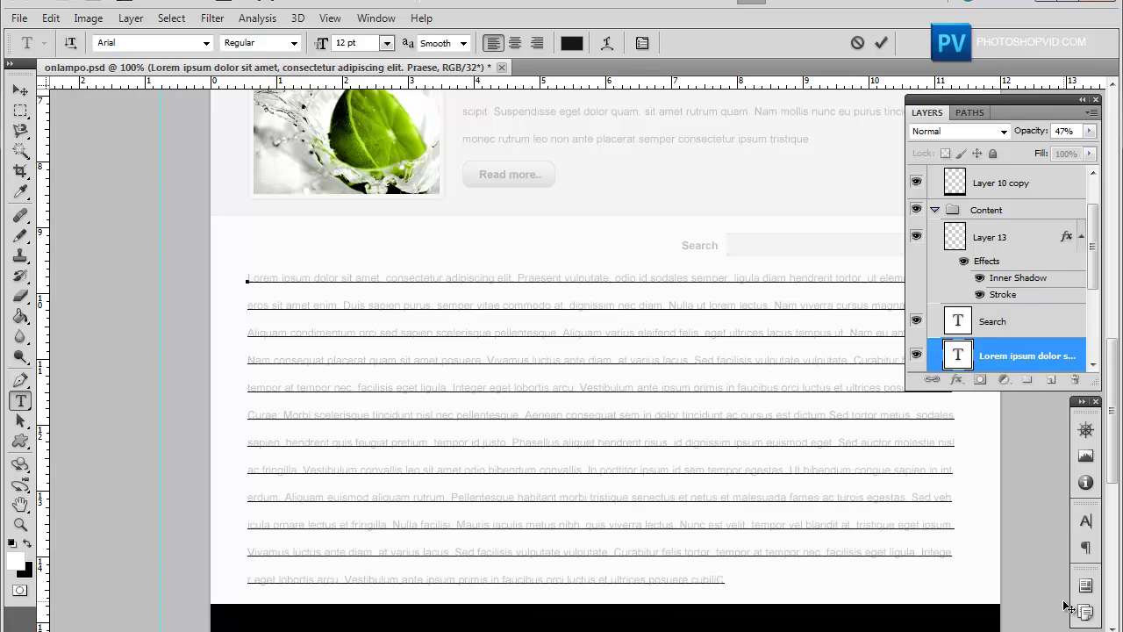
{"action": "type", "text": "..."}
{"action": "left_click", "coordinate": [20, 90]}
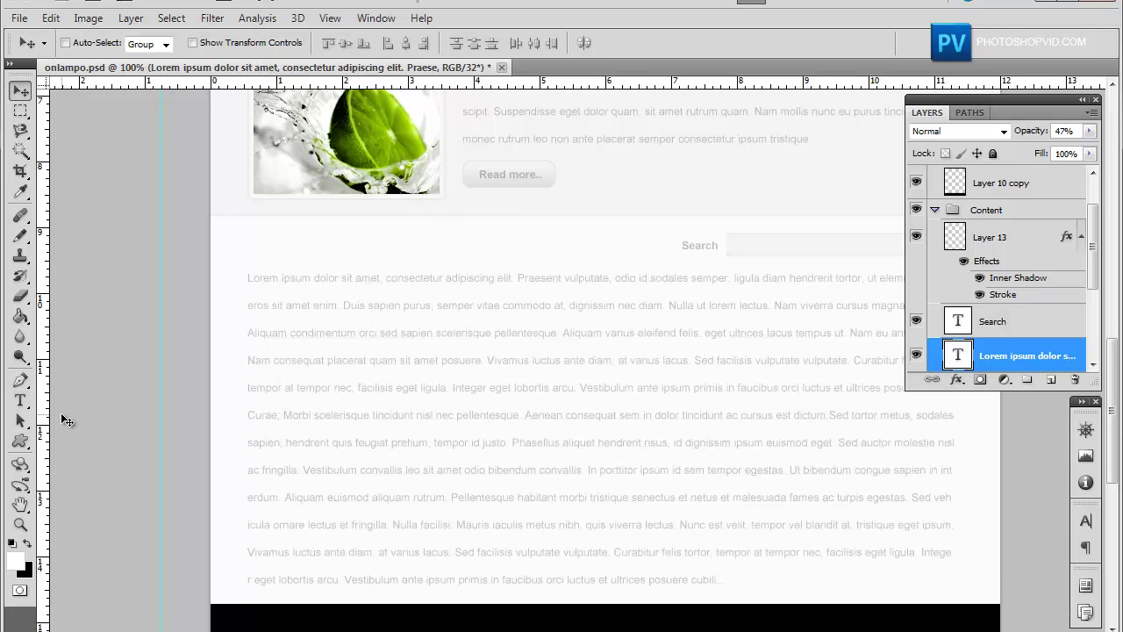
{"action": "scroll", "coordinate": [61, 413], "scroll_direction": "down", "scroll_amount": 1}
{"action": "scroll", "coordinate": [61, 413], "scroll_direction": "down", "scroll_amount": 2}
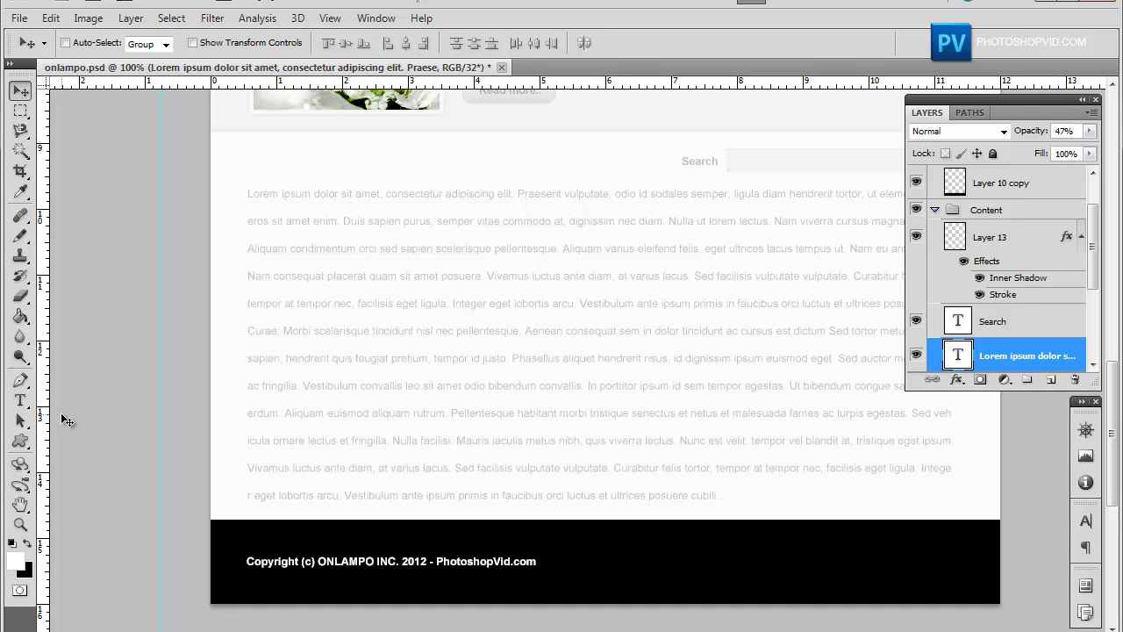
{"action": "scroll", "coordinate": [61, 413], "scroll_direction": "up", "scroll_amount": 3}
{"action": "scroll", "coordinate": [932, 336], "scroll_direction": "up", "scroll_amount": 2}
{"action": "scroll", "coordinate": [932, 336], "scroll_direction": "down", "scroll_amount": 3}
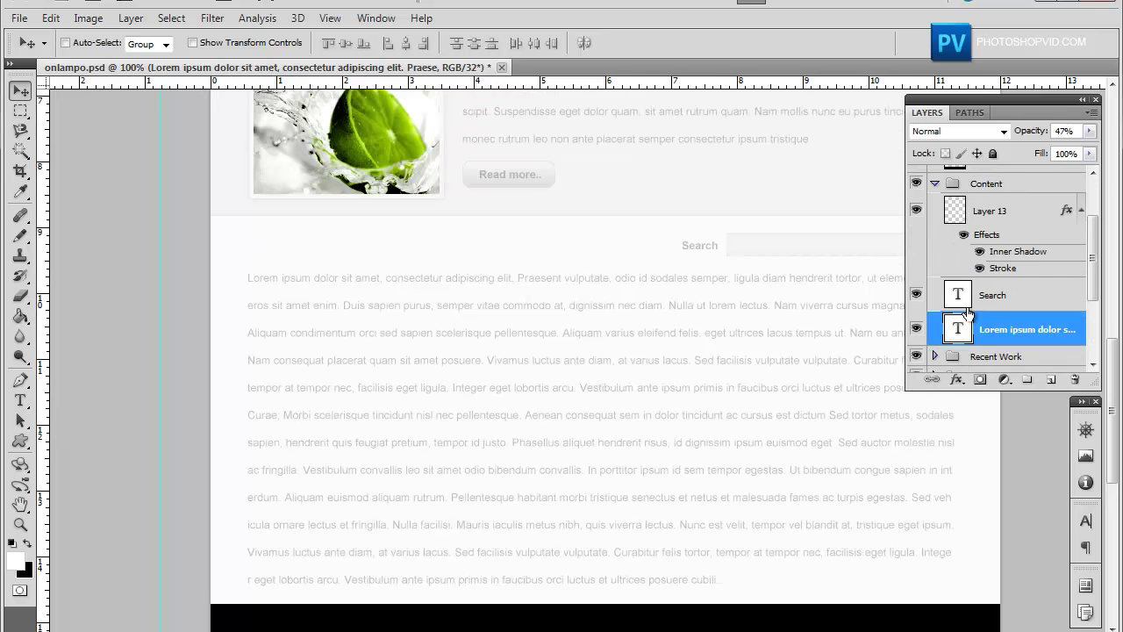
{"action": "scroll", "coordinate": [932, 335], "scroll_direction": "down", "scroll_amount": 2}
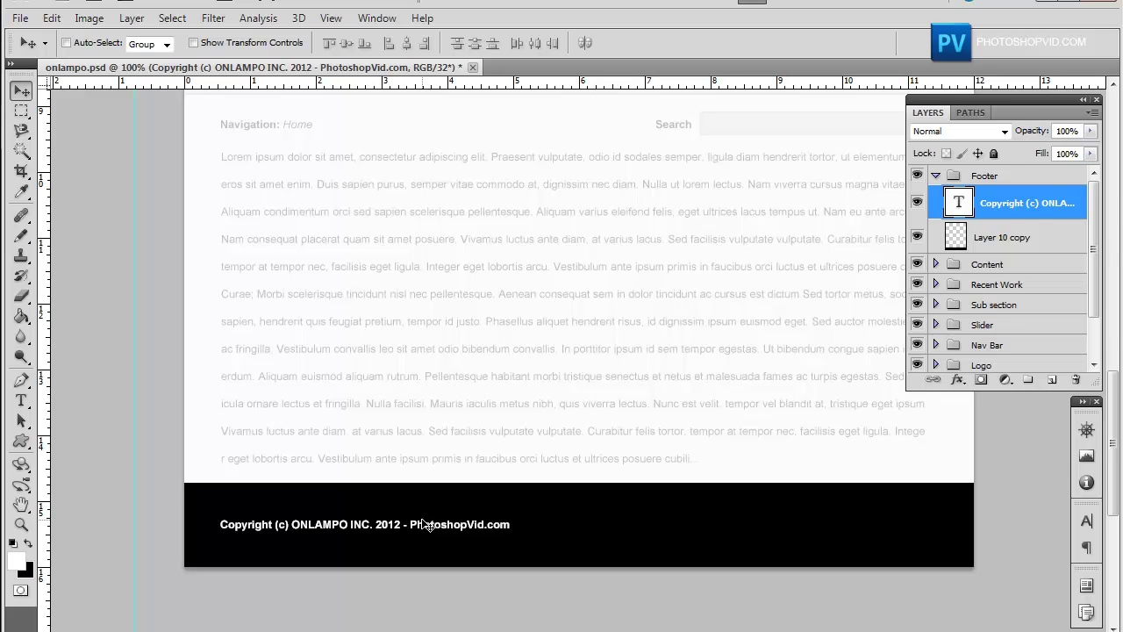
{"action": "scroll", "coordinate": [425, 524], "scroll_direction": "up", "scroll_amount": 1}
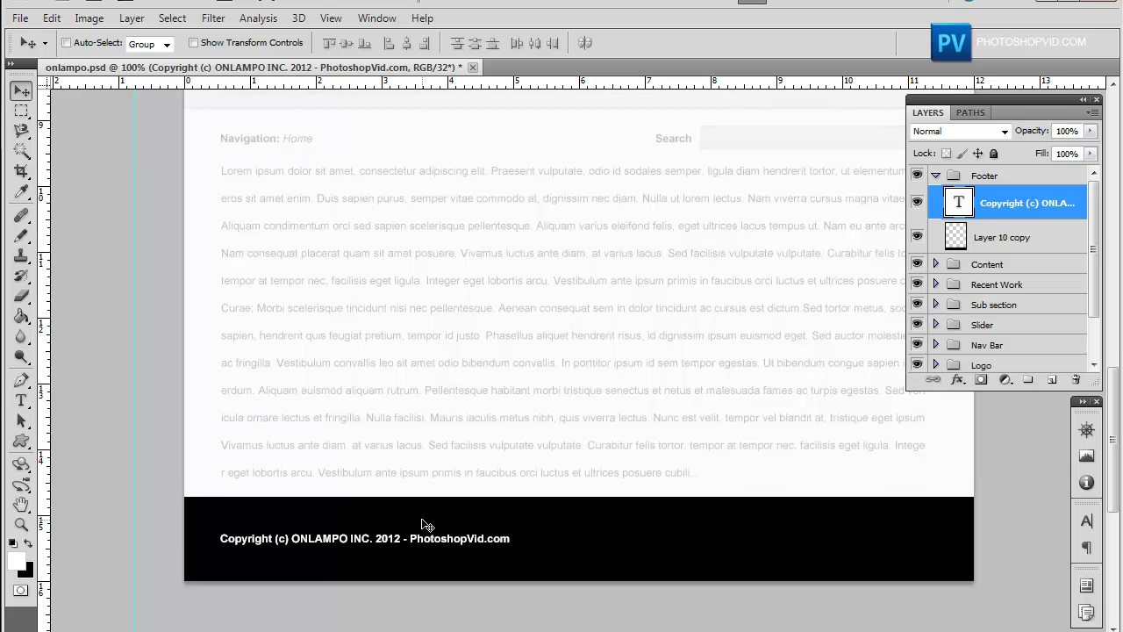
Zoom out to 50% to show the whole onlampo.psd layout from header to footer
{"action": "key", "text": "ctrl+minus"}
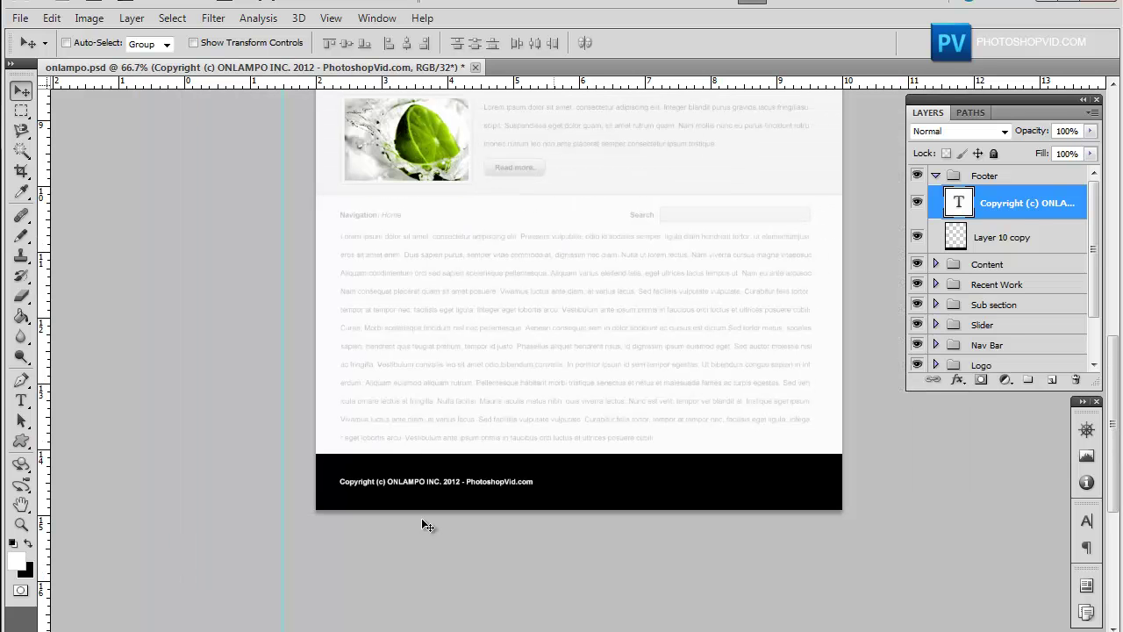
{"action": "scroll", "coordinate": [425, 525], "scroll_direction": "up", "scroll_amount": 2}
{"action": "key", "text": "ctrl+minus"}
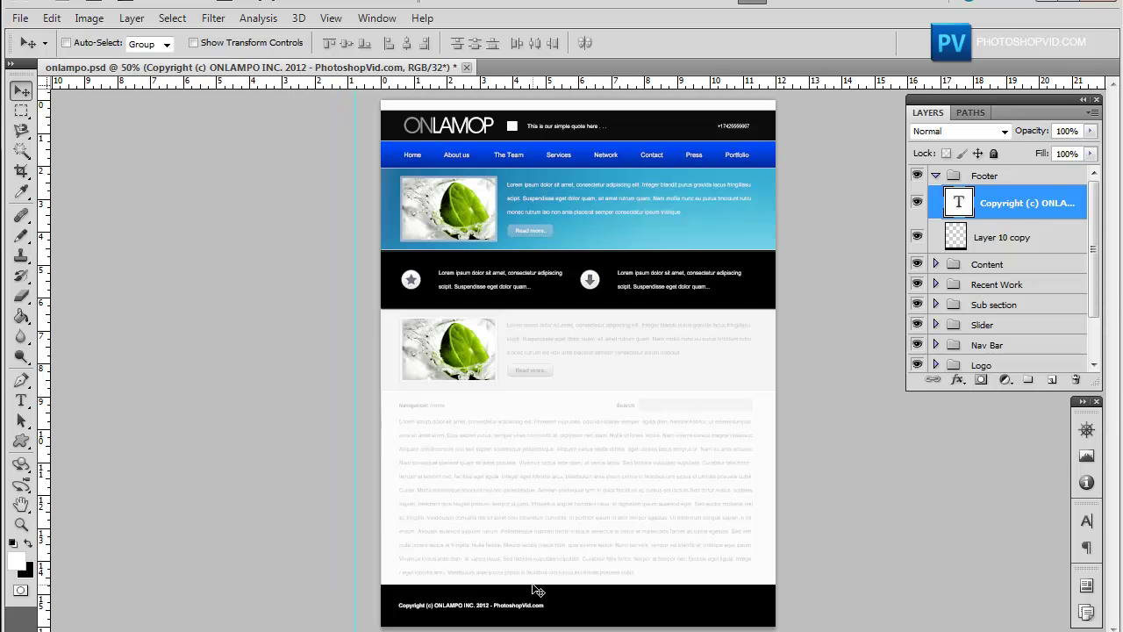